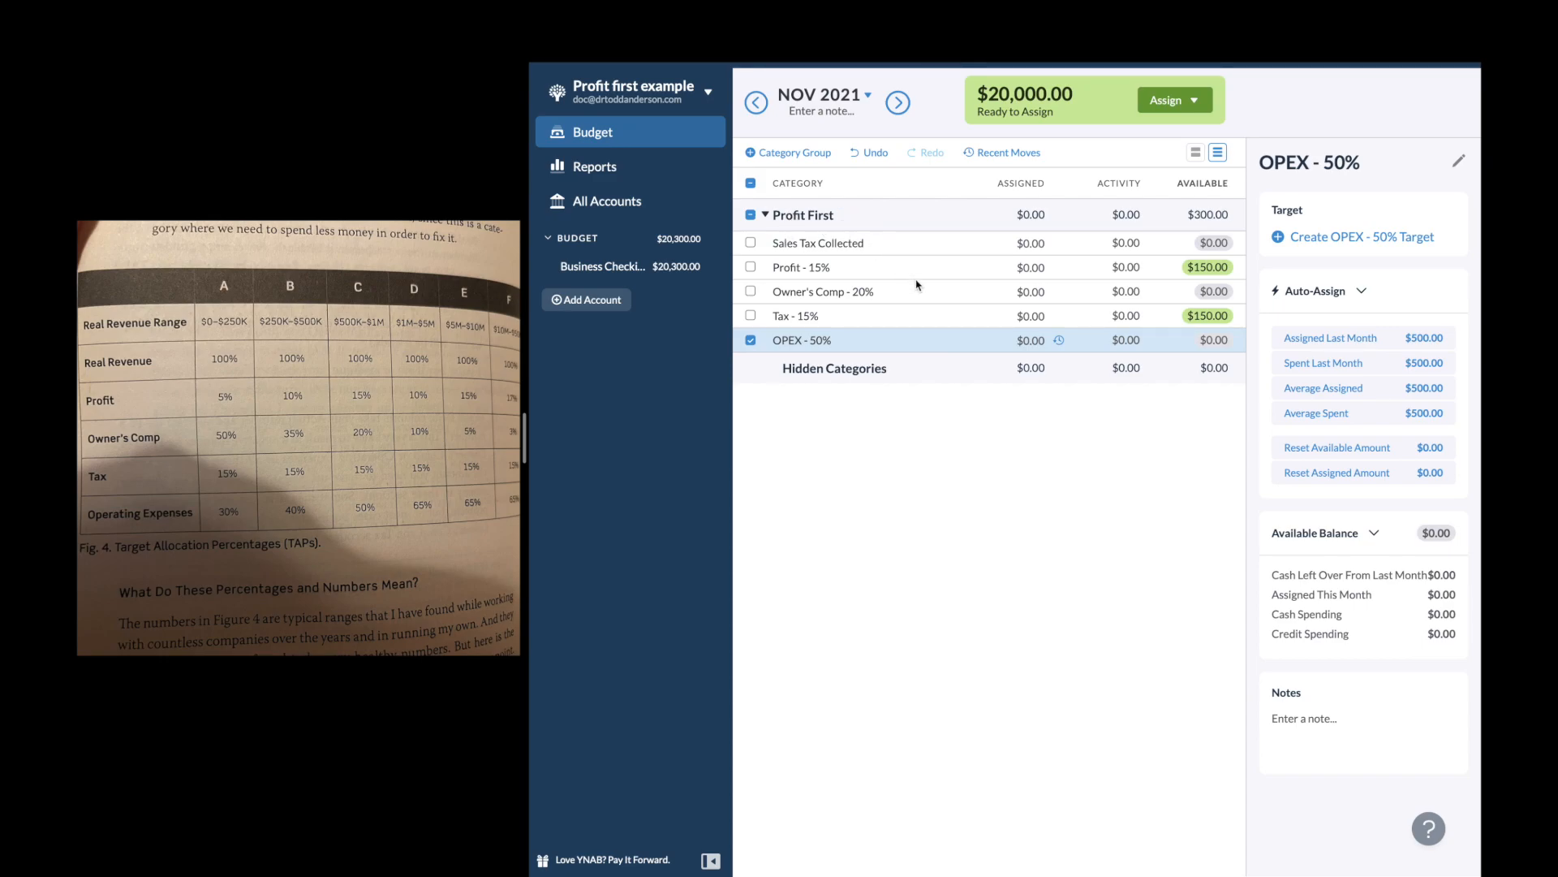
Assign $1,000 to the Sales Tax Collected category for November 2021
left_click(809, 250)
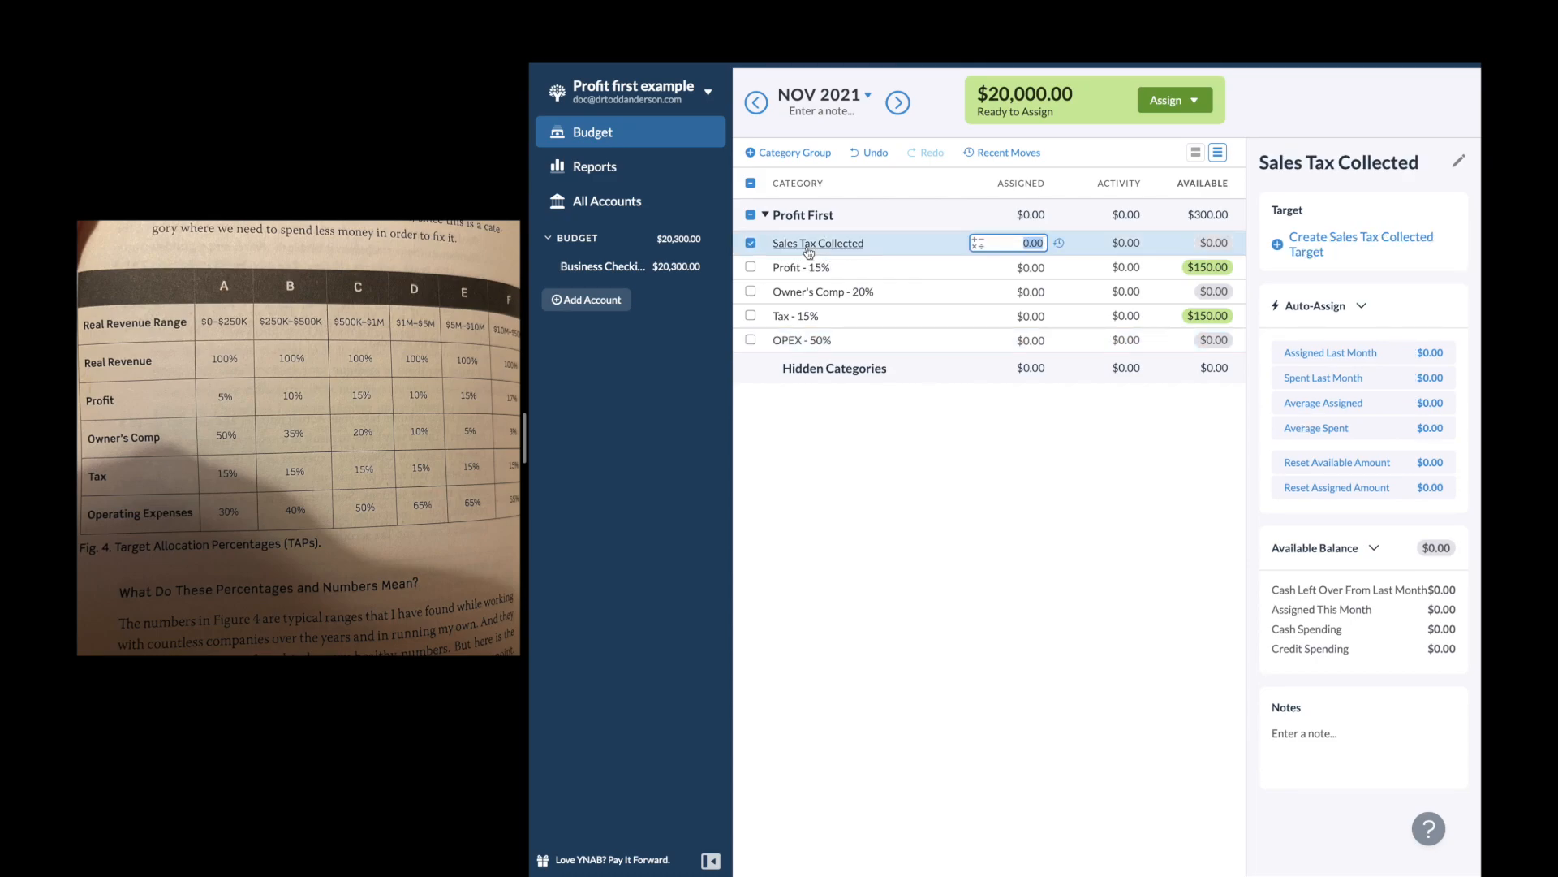
left_click(844, 217)
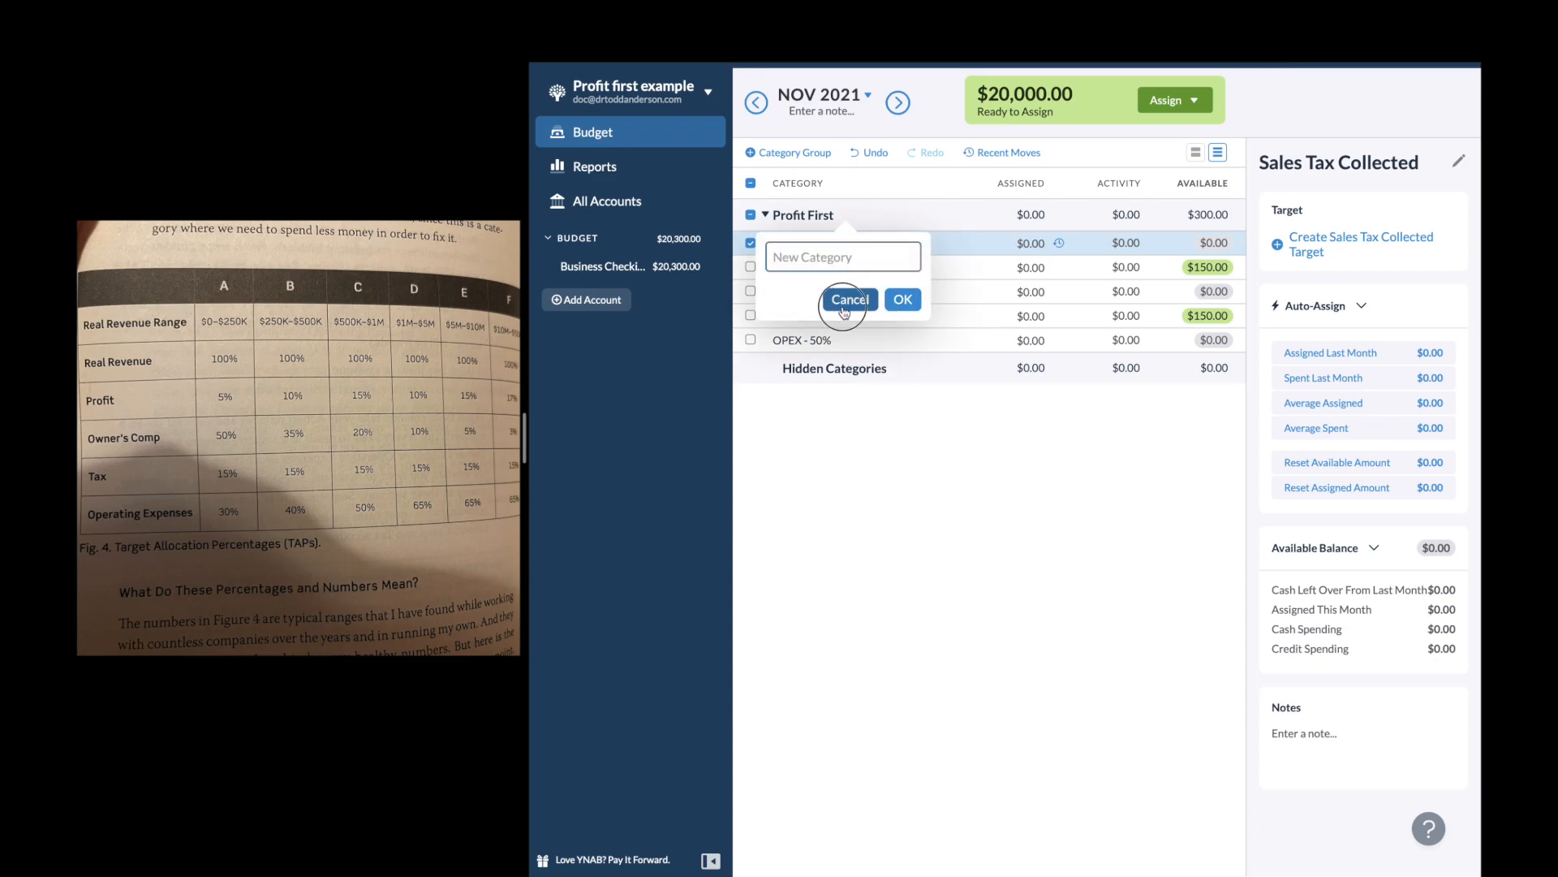
left_click(850, 300)
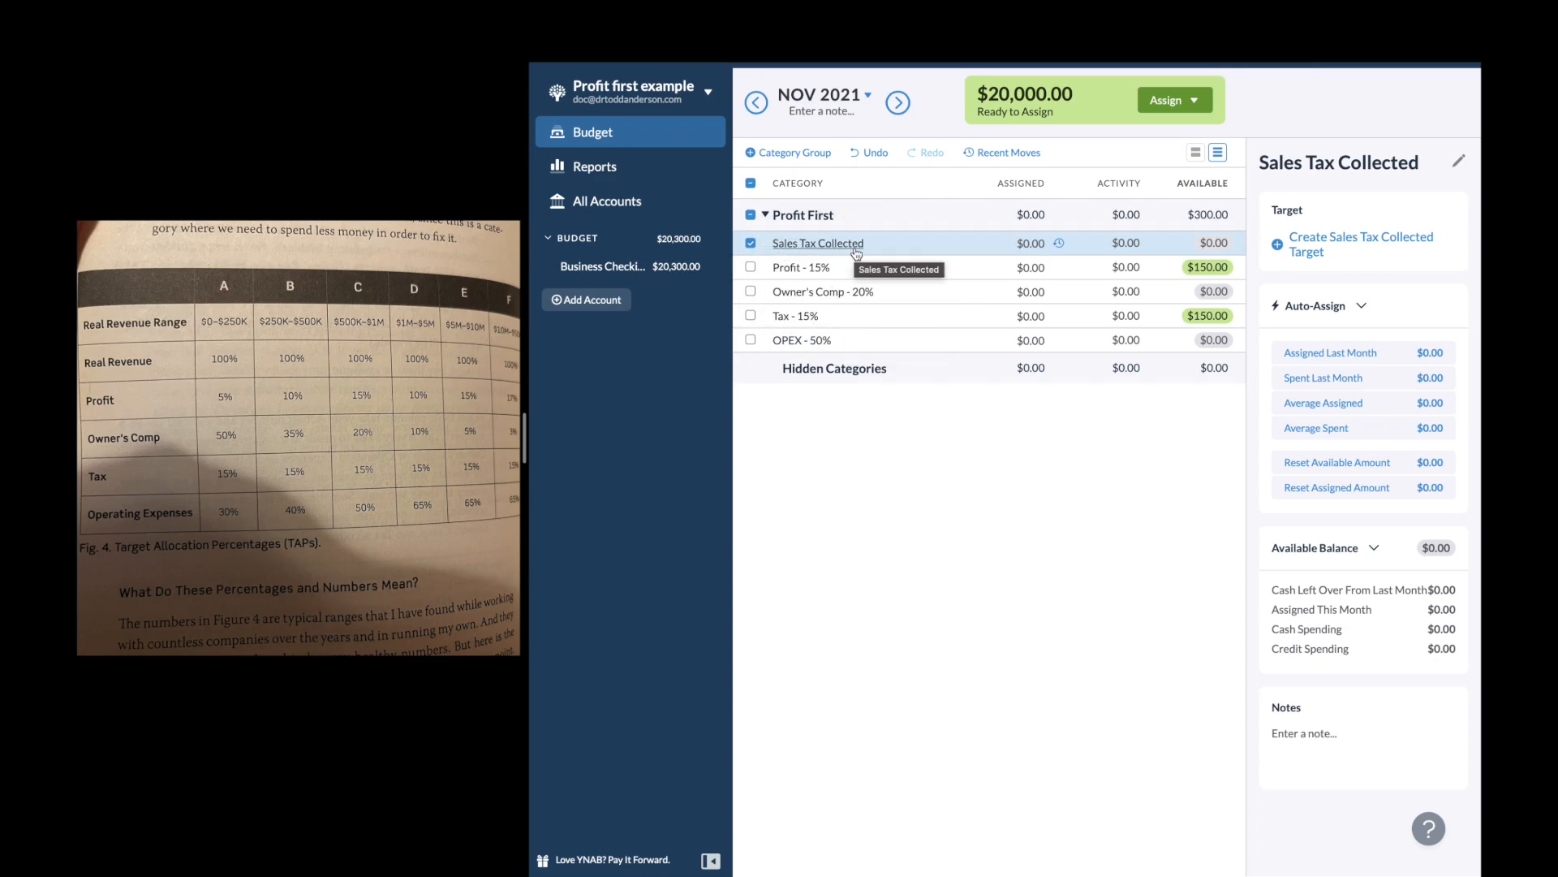
left_click(1024, 242)
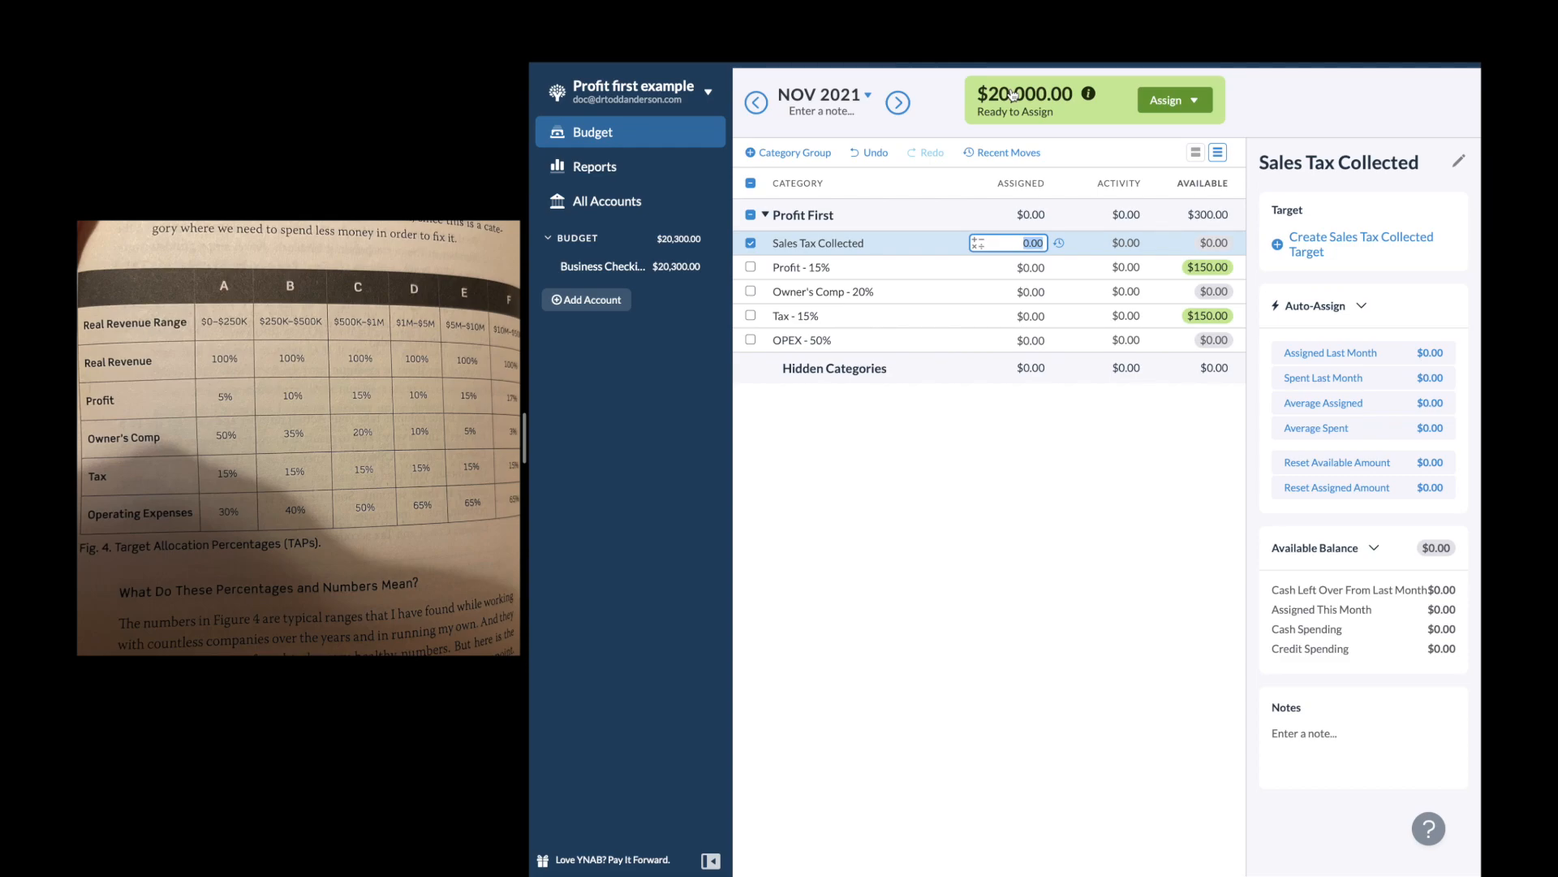
type("1,")
type("000")
key("Return")
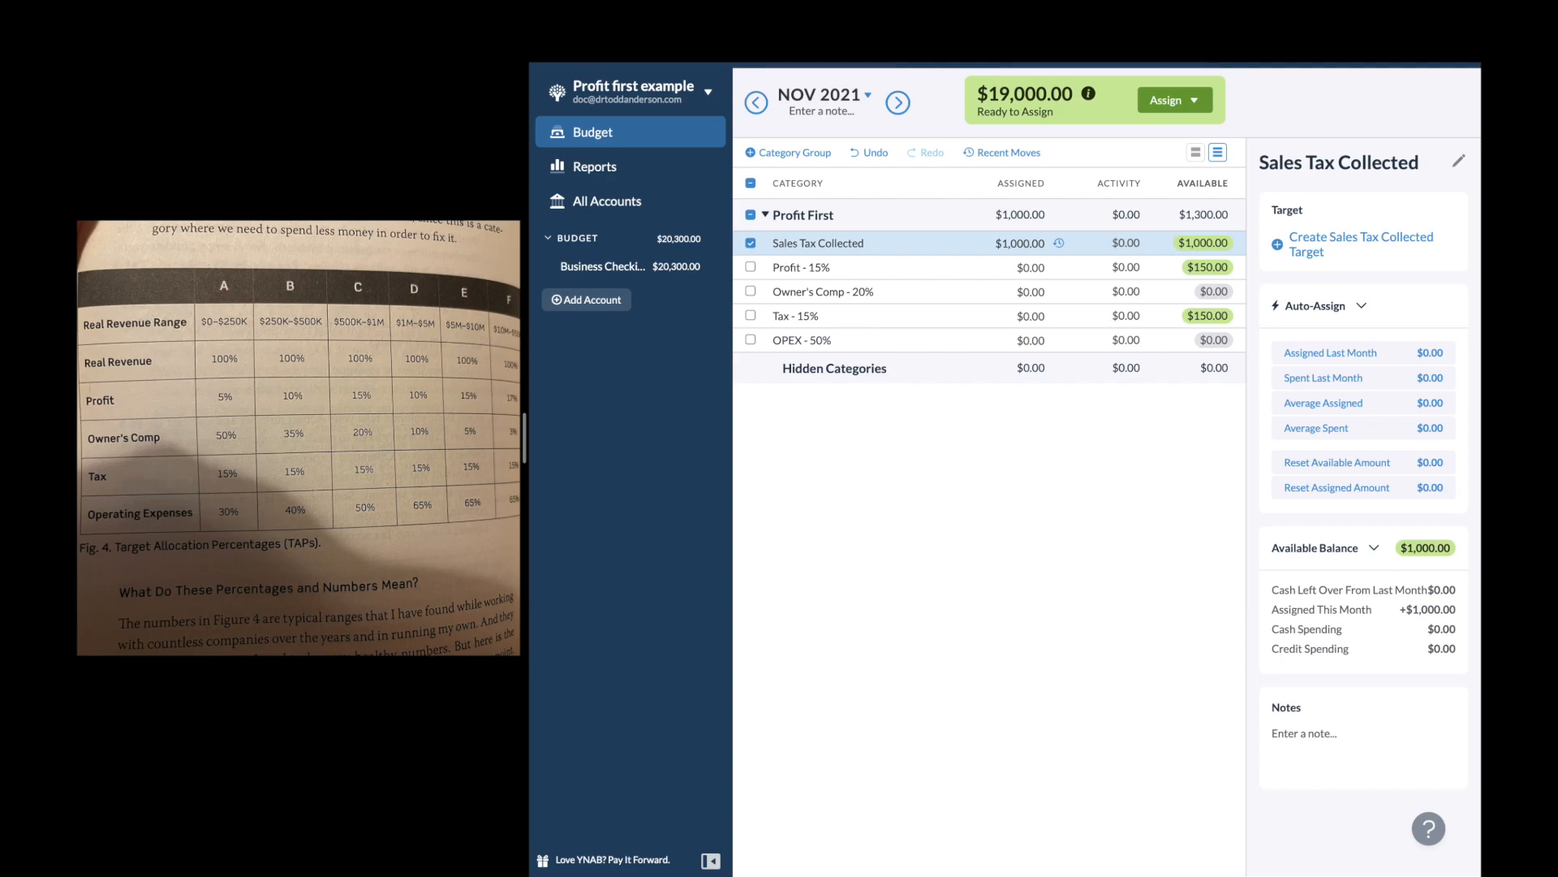
left_click(1032, 245)
left_click(1007, 245)
left_click(1028, 244)
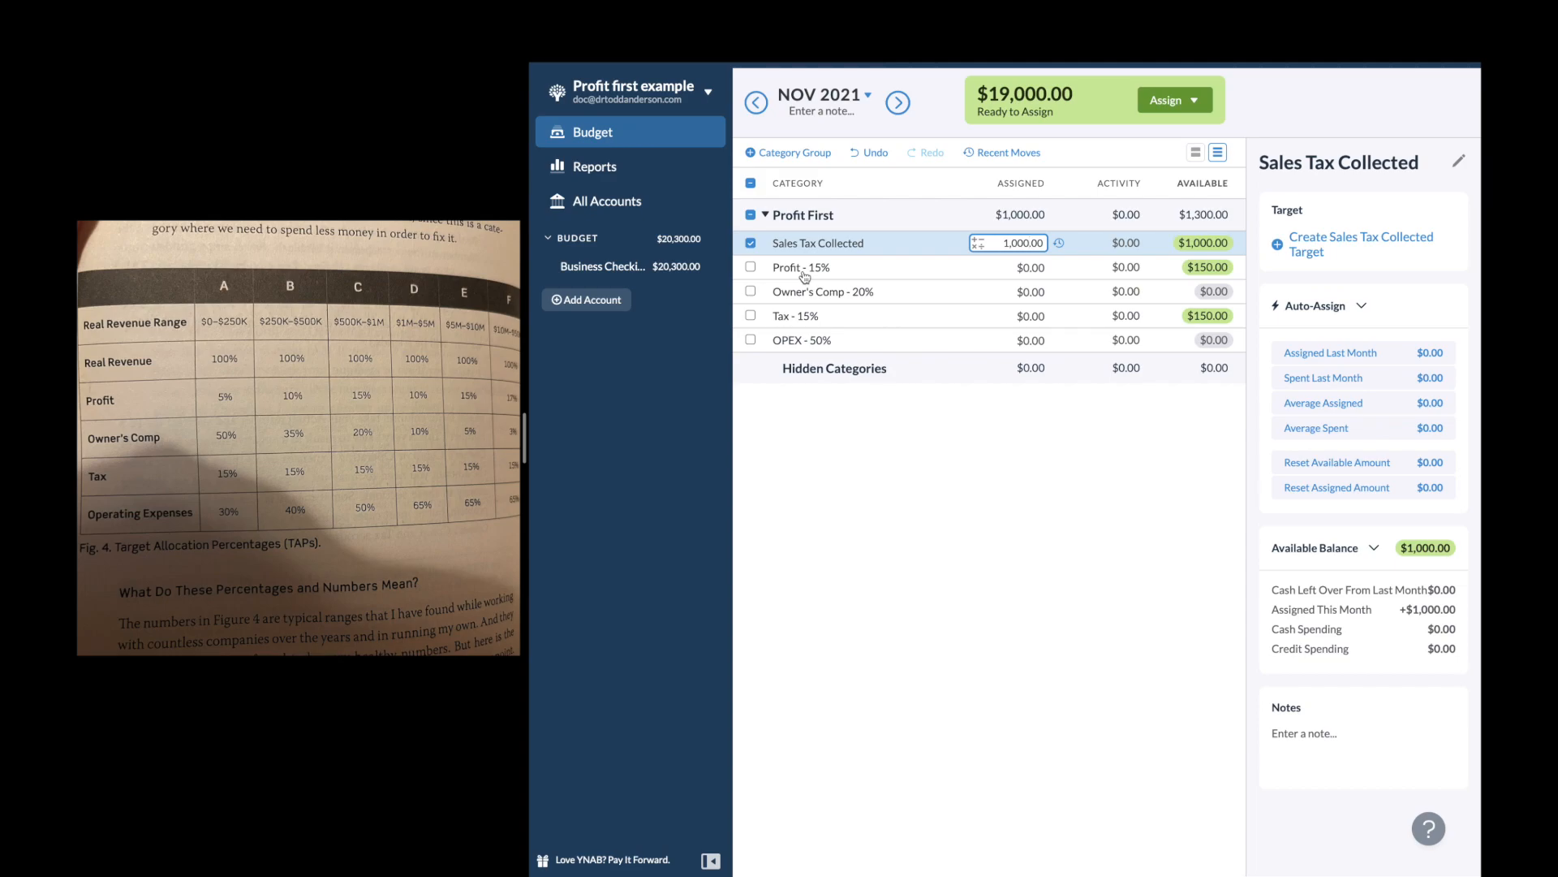
left_click(854, 416)
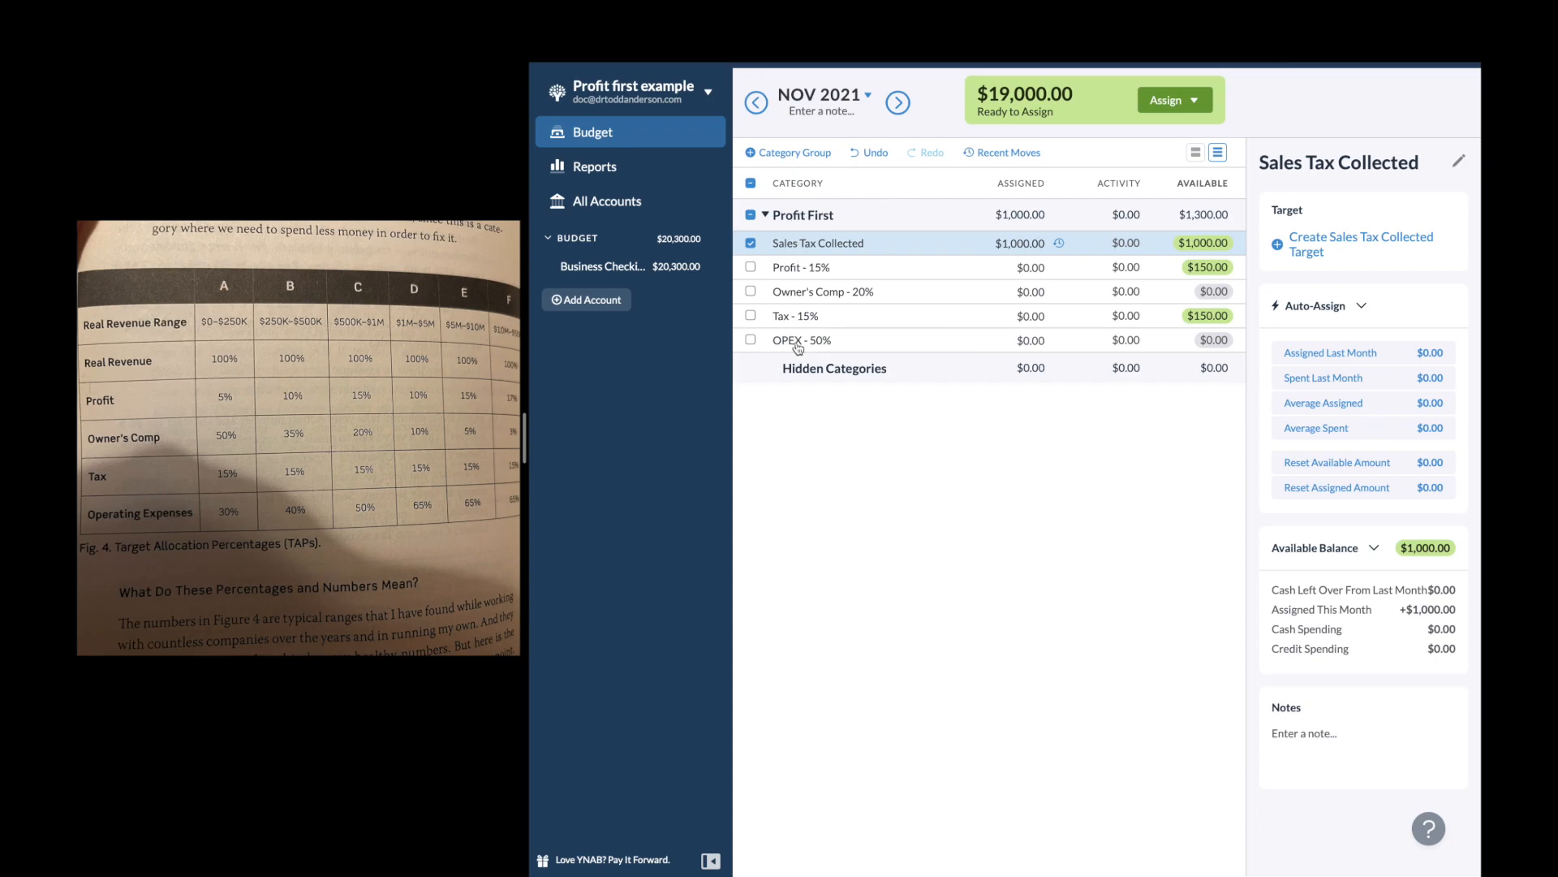
Create a category group named "OPEX - 50%" and place it below the Profit First group
left_click(794, 154)
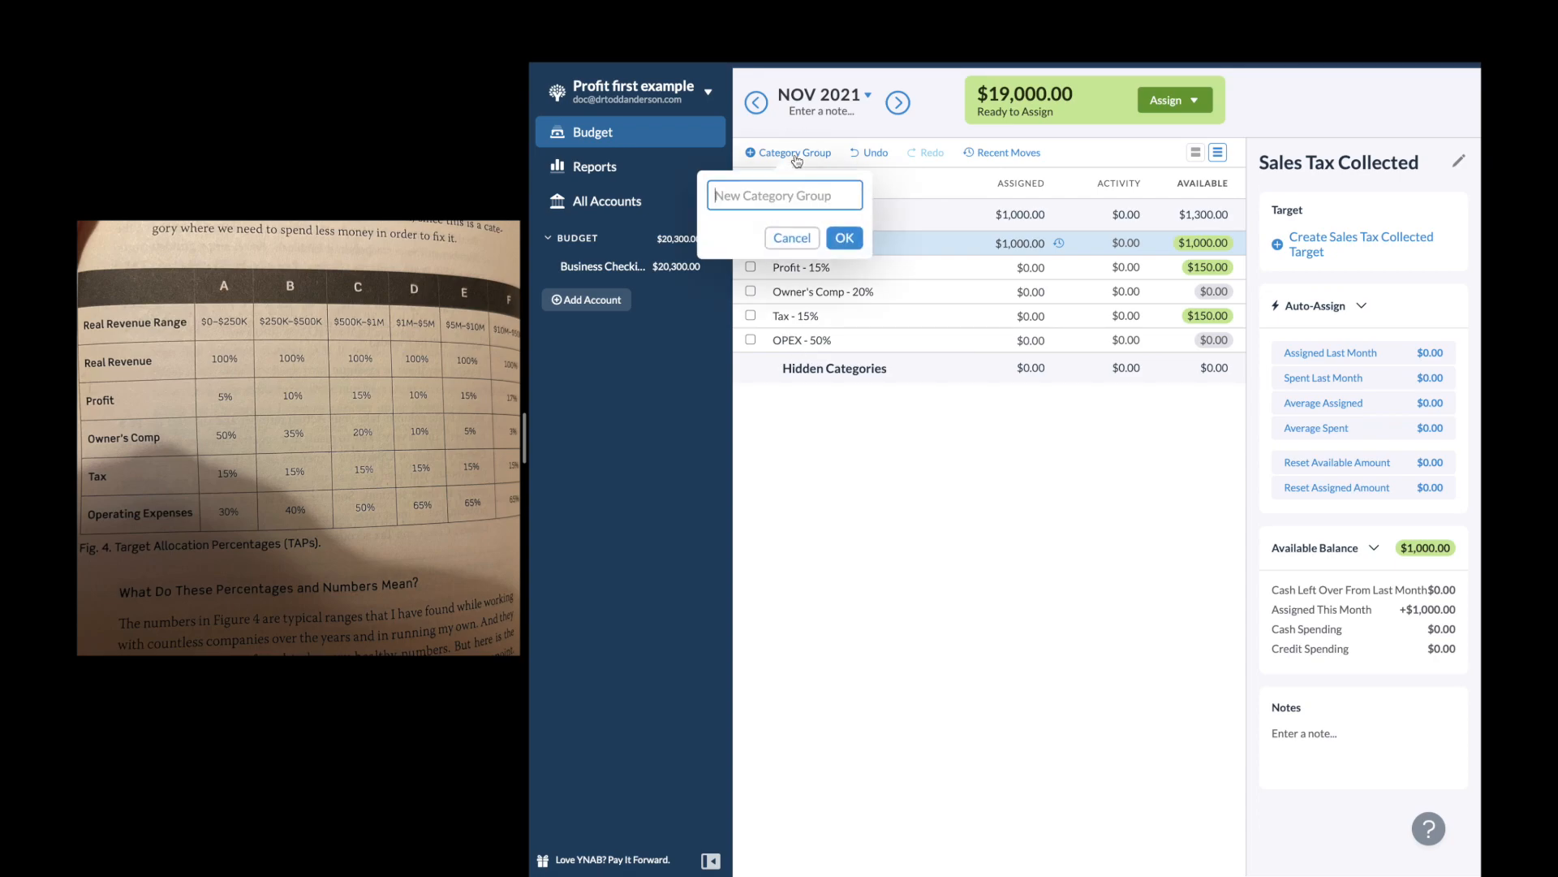
type("OPEX - 50%")
key("Return")
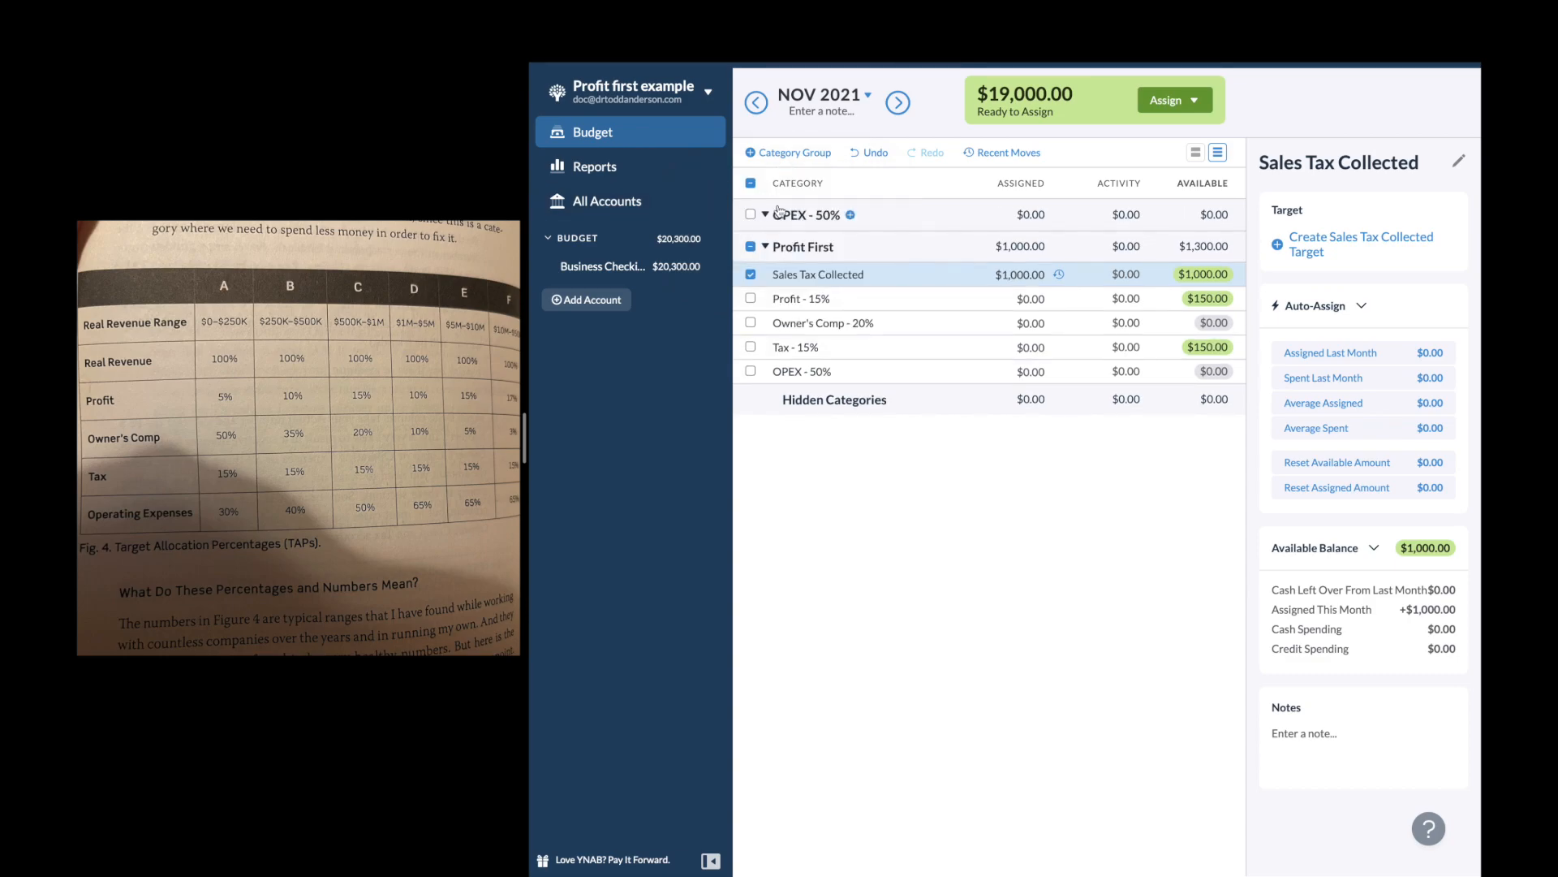
mouse_move(807, 231)
left_mouse_down()
mouse_move(800, 219)
mouse_move(796, 344)
mouse_move(788, 243)
left_mouse_up()
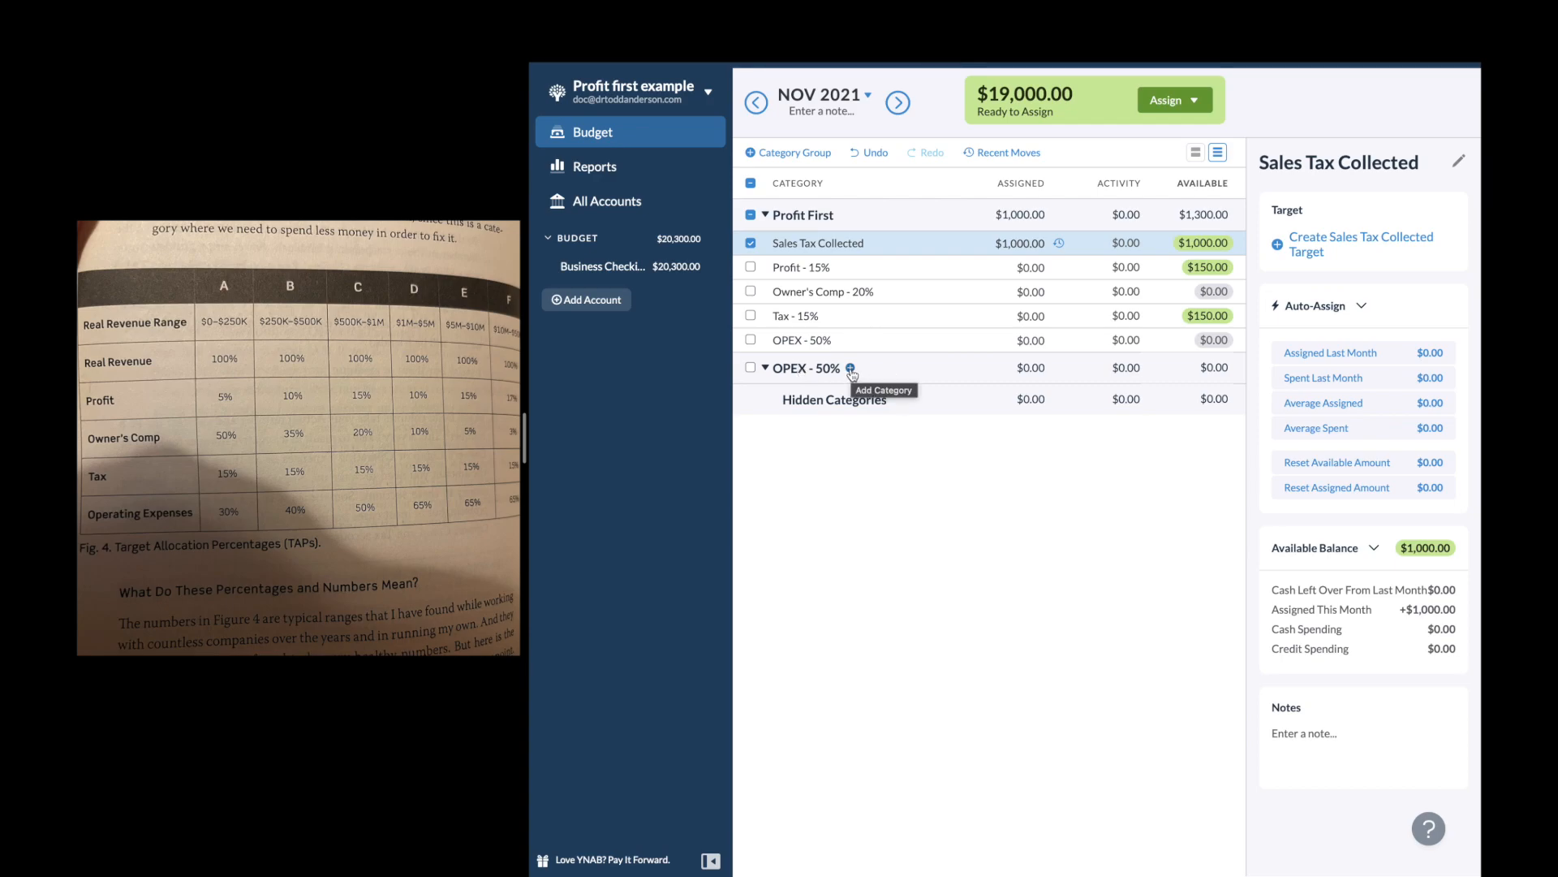
Add a "Mortgage / Rent" category to the OPEX - 50% group
left_click(851, 369)
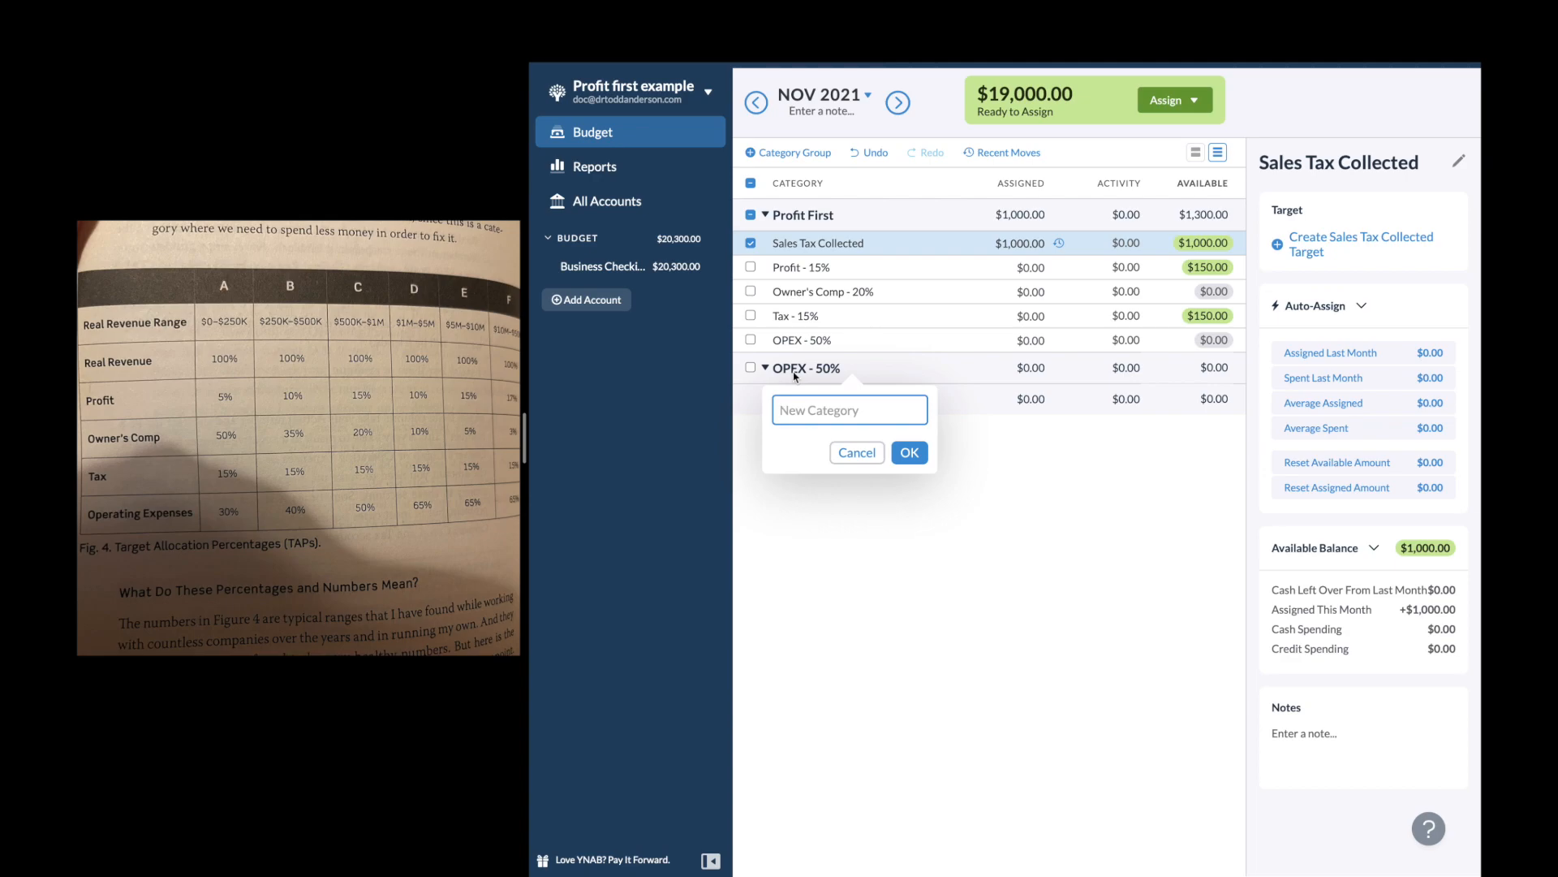
type("Mortgage / Rent")
key("Return")
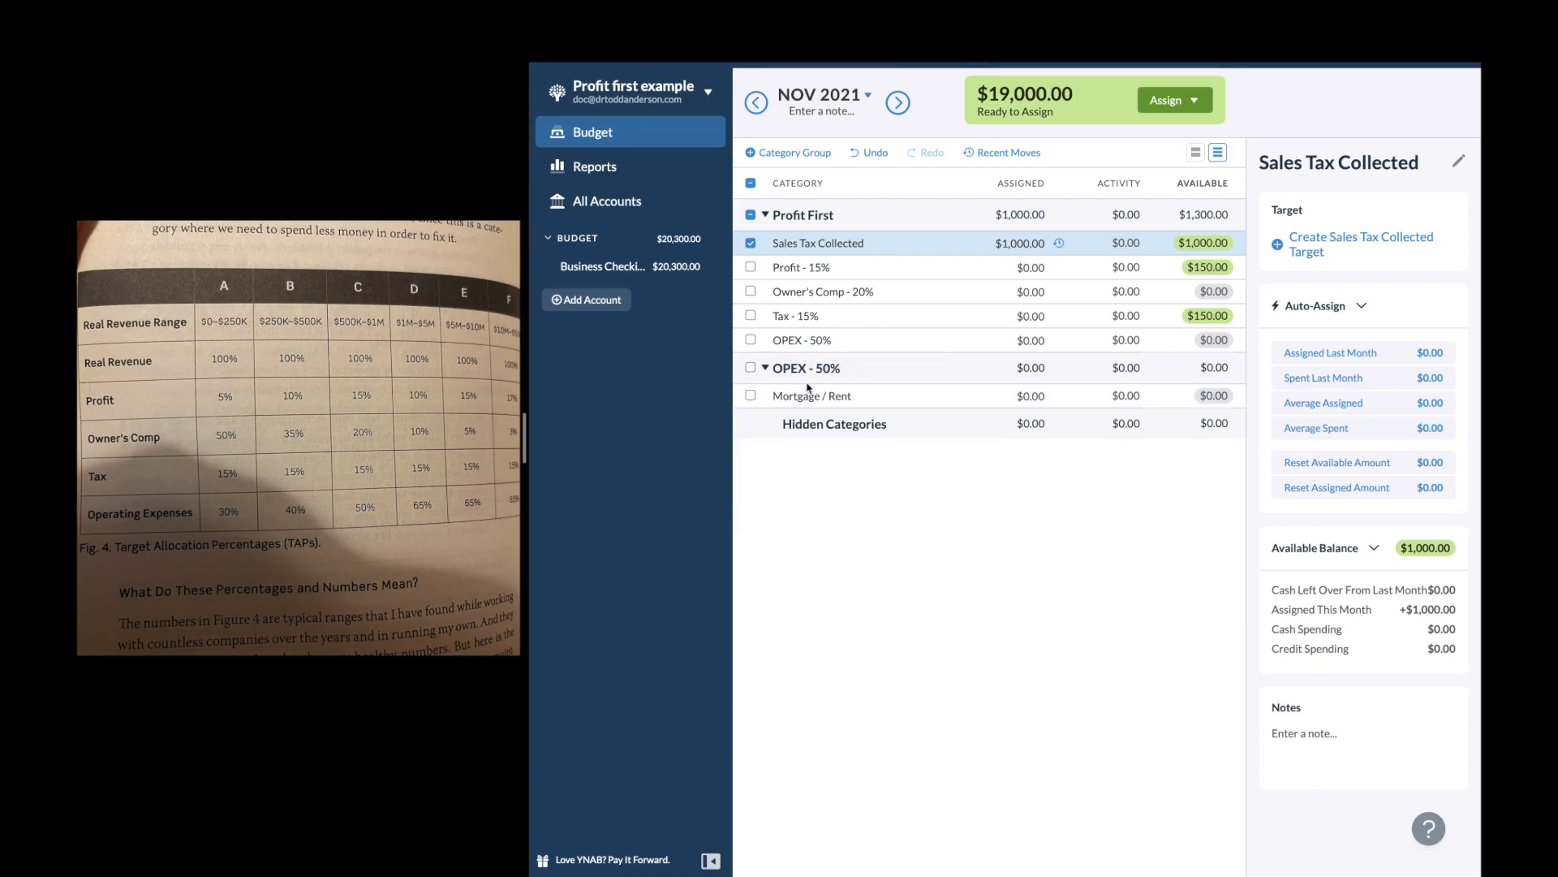
Add a "Utilities" category to the OPEX - 50% group
left_click(851, 368)
type("U")
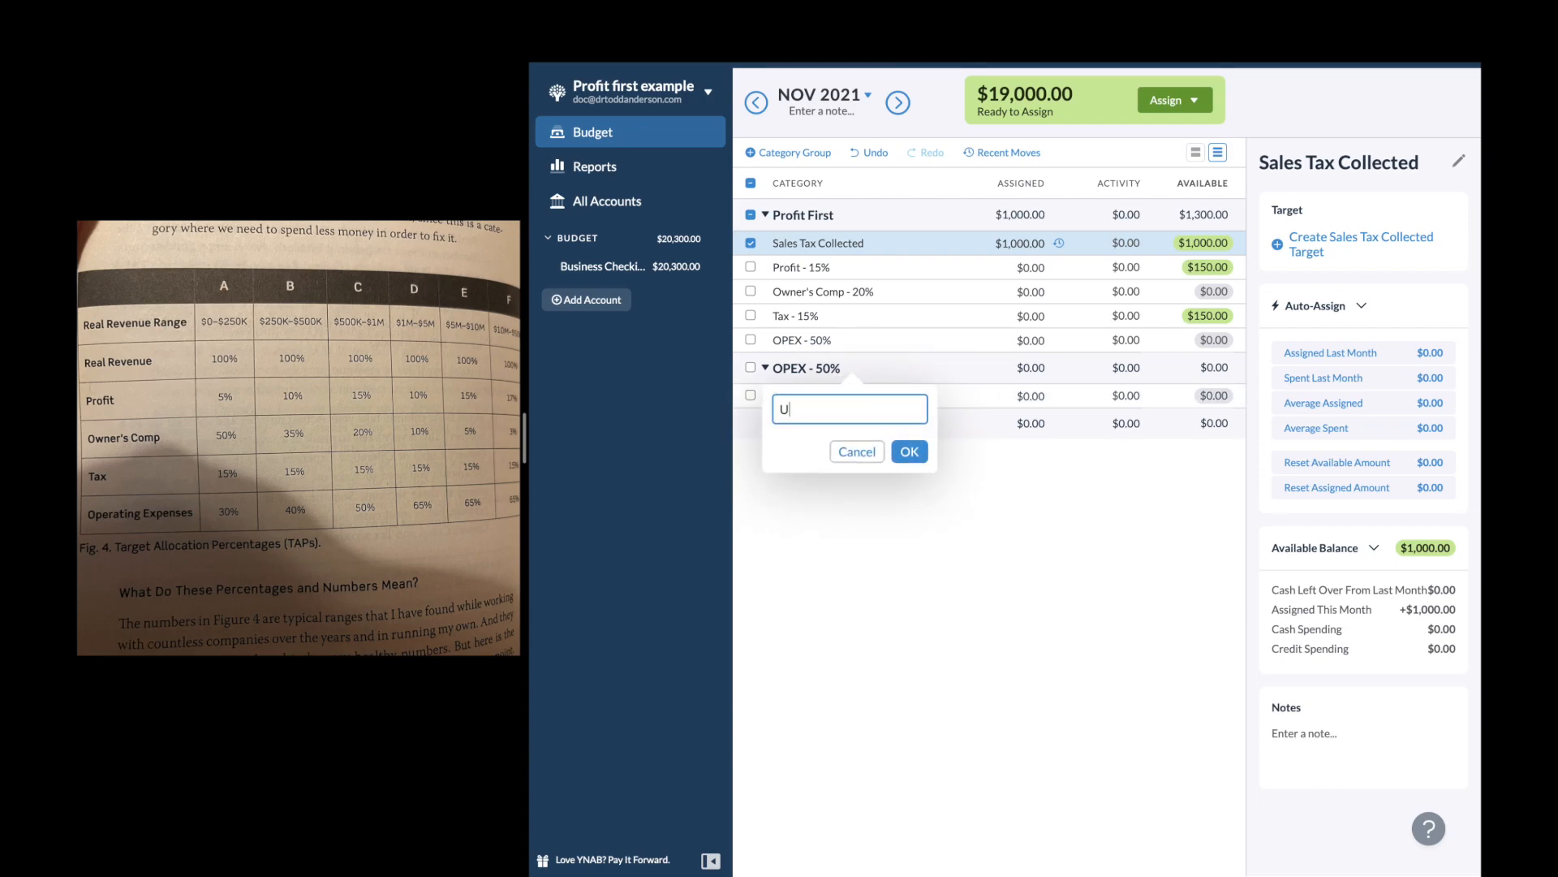
type("tilities - G")
key("BackSpace")
key("BackSpace")
key("BackSpace")
key("Return")
Add an "Office Supplies" category to the OPEX - 50% group
left_click(851, 371)
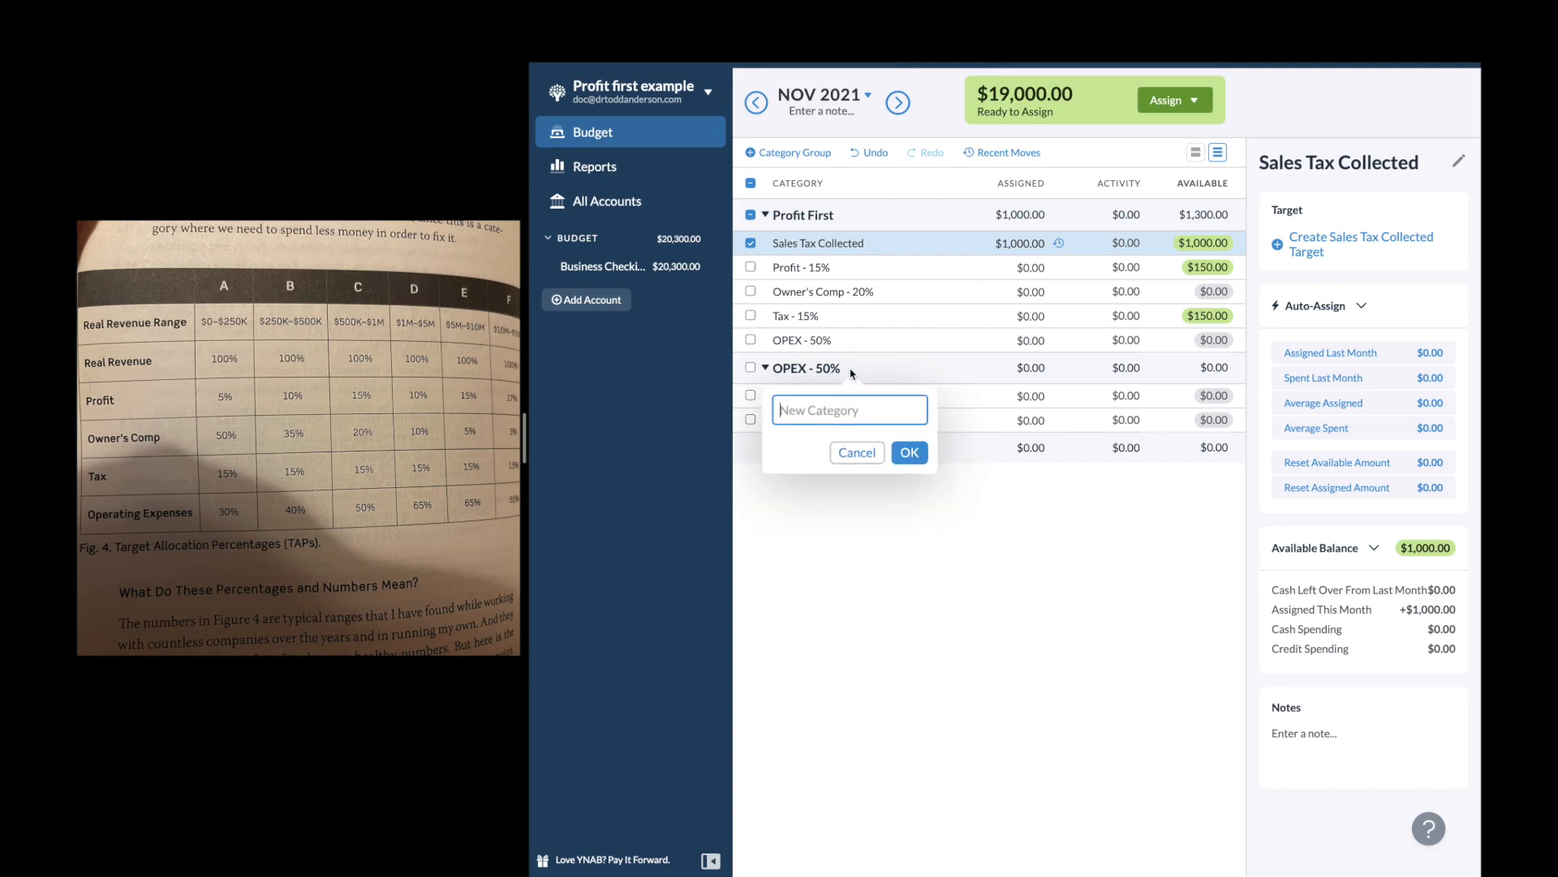
type("Office Supplies")
key("Return")
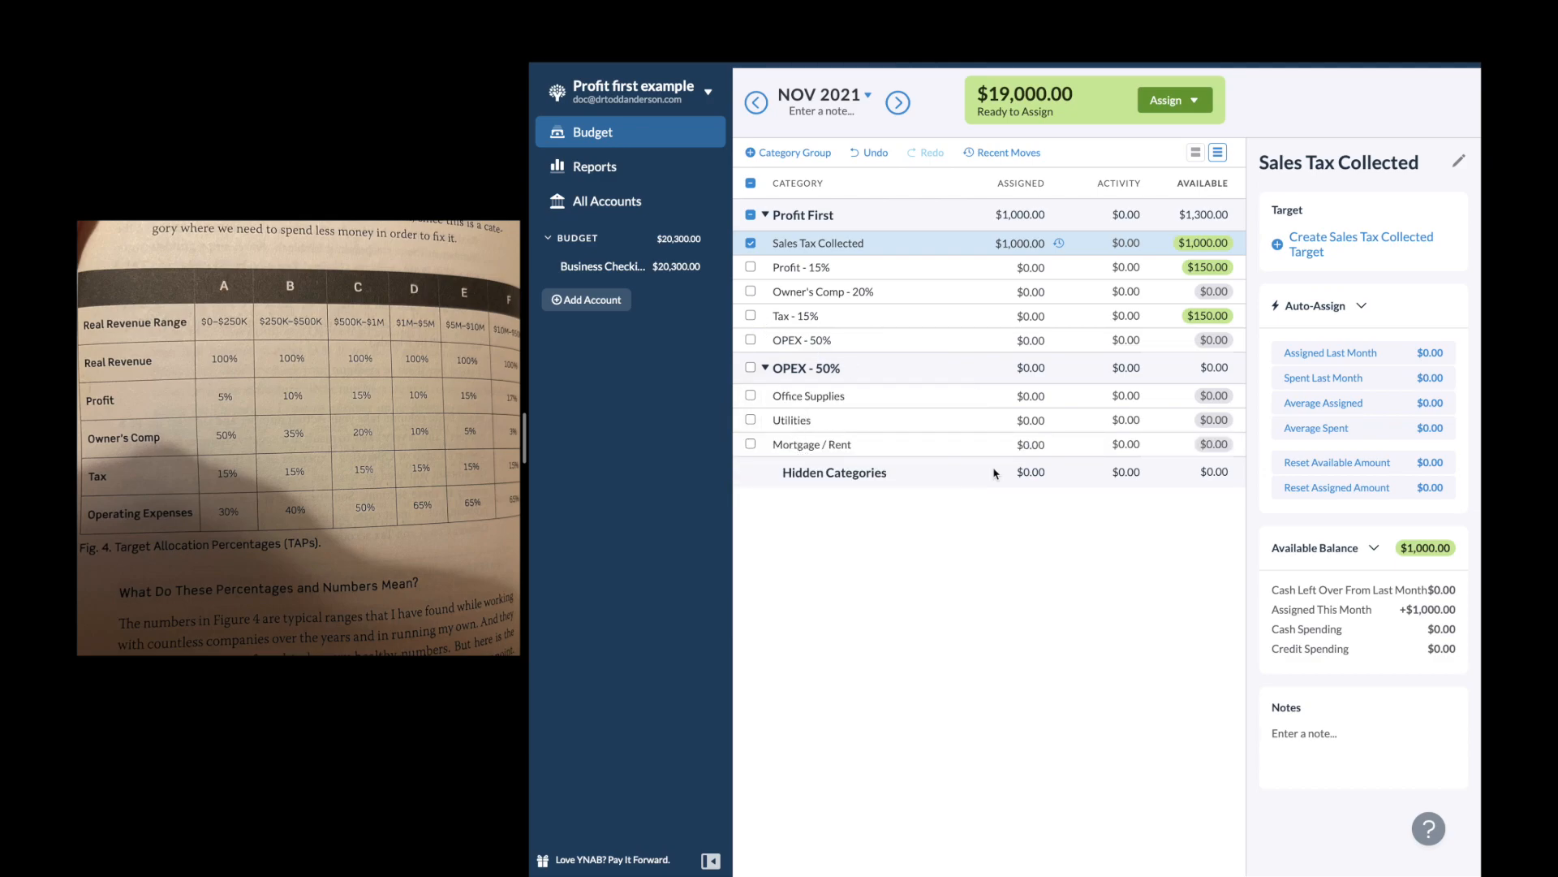
Create a monthly spending target of $2,000 for the Mortgage / Rent category
left_click(799, 448)
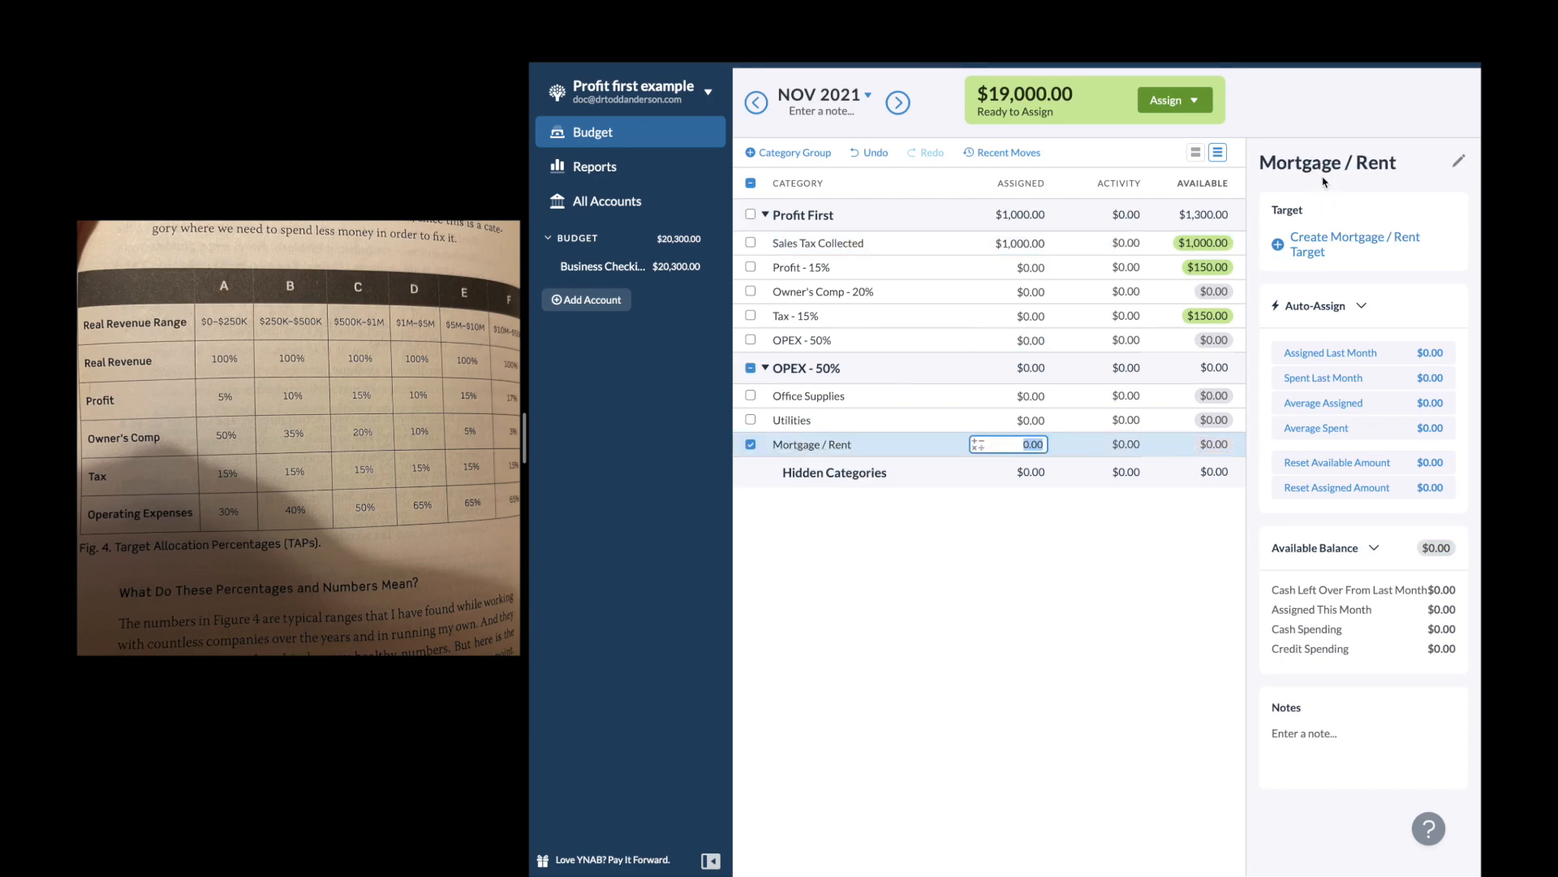
left_click(1318, 248)
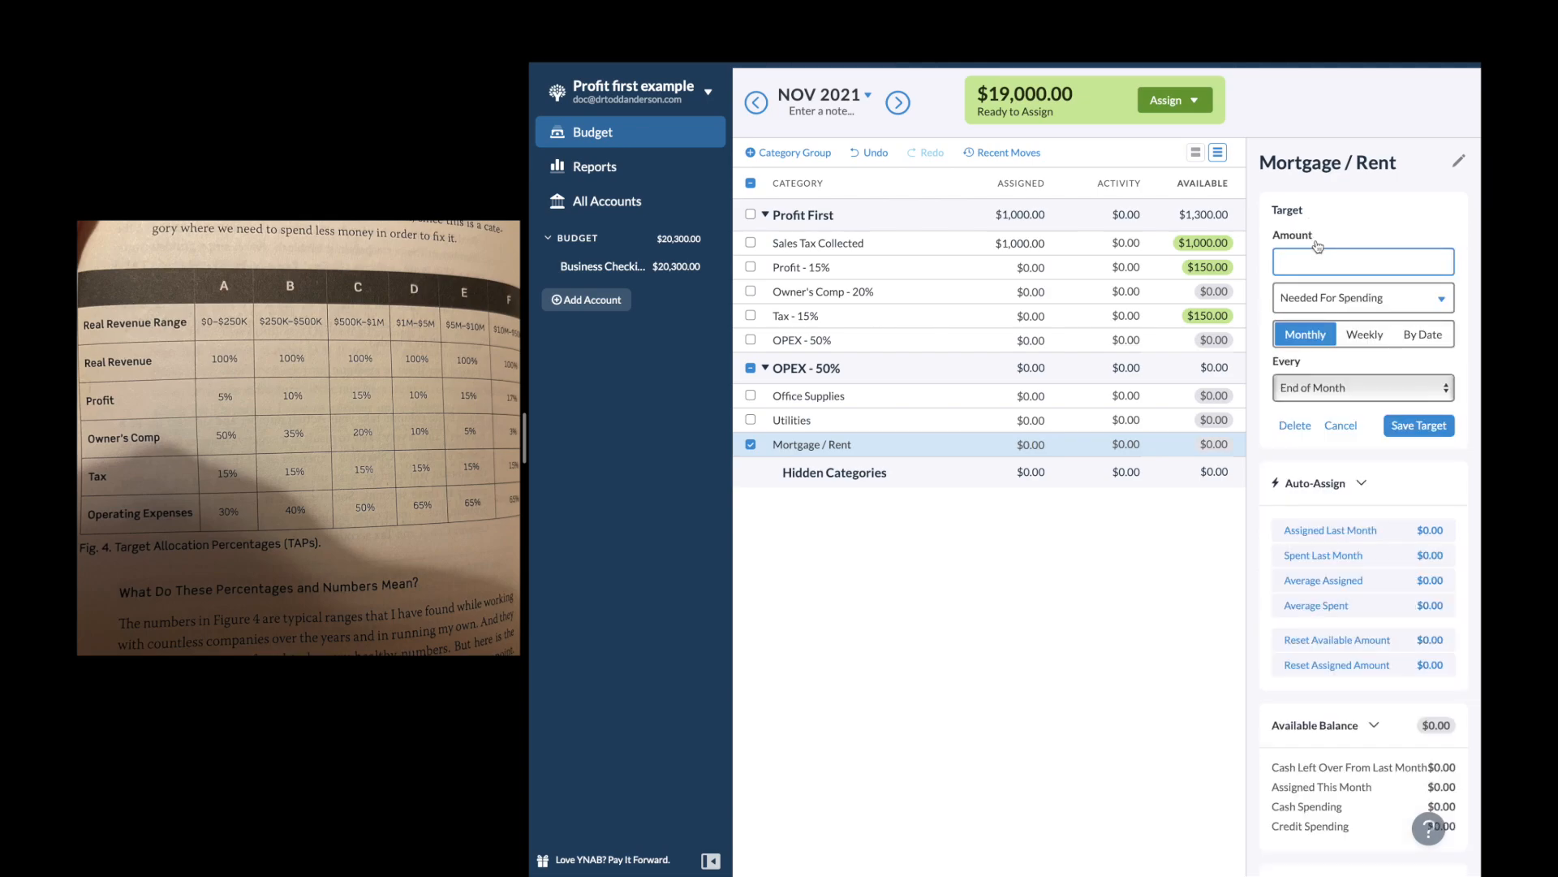
type("2000")
key("Return")
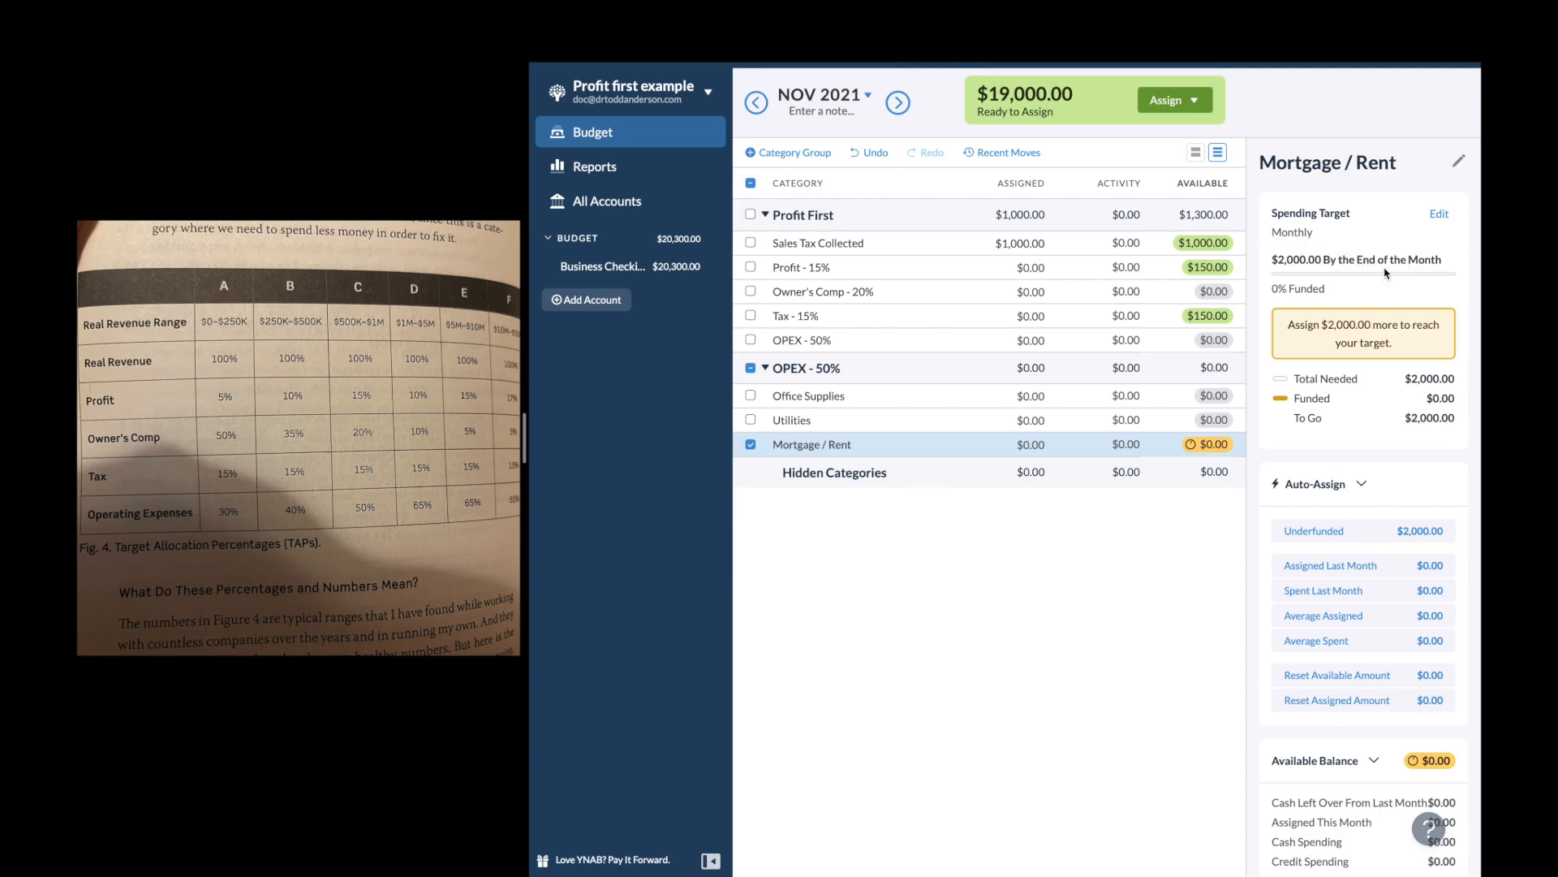
Change the Mortgage / Rent target's due day to the 1st of each month and save it
left_click(1437, 216)
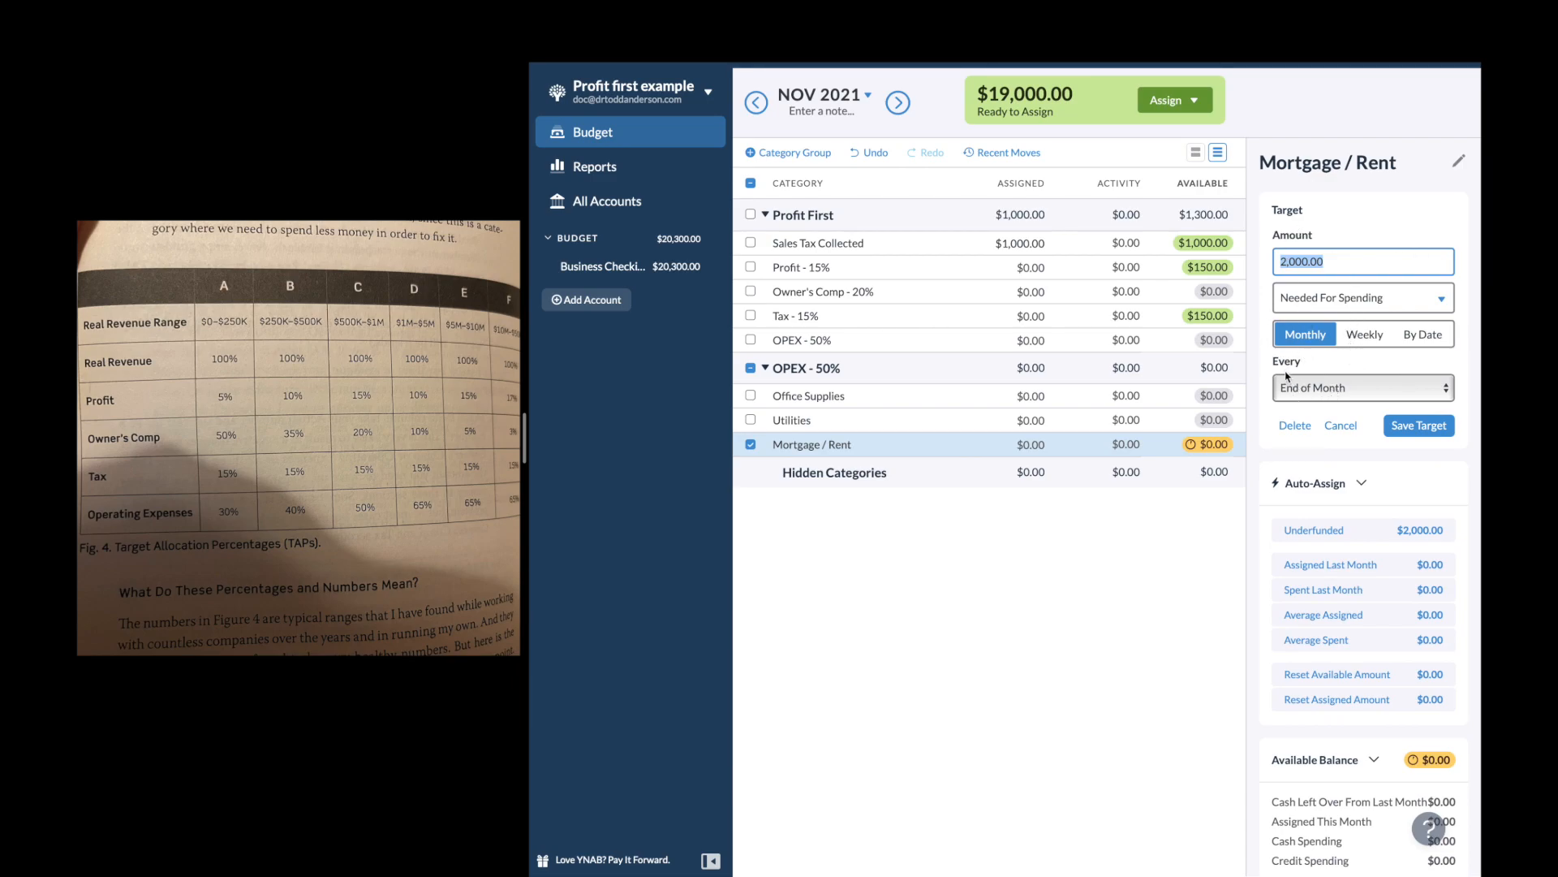
left_click(1327, 389)
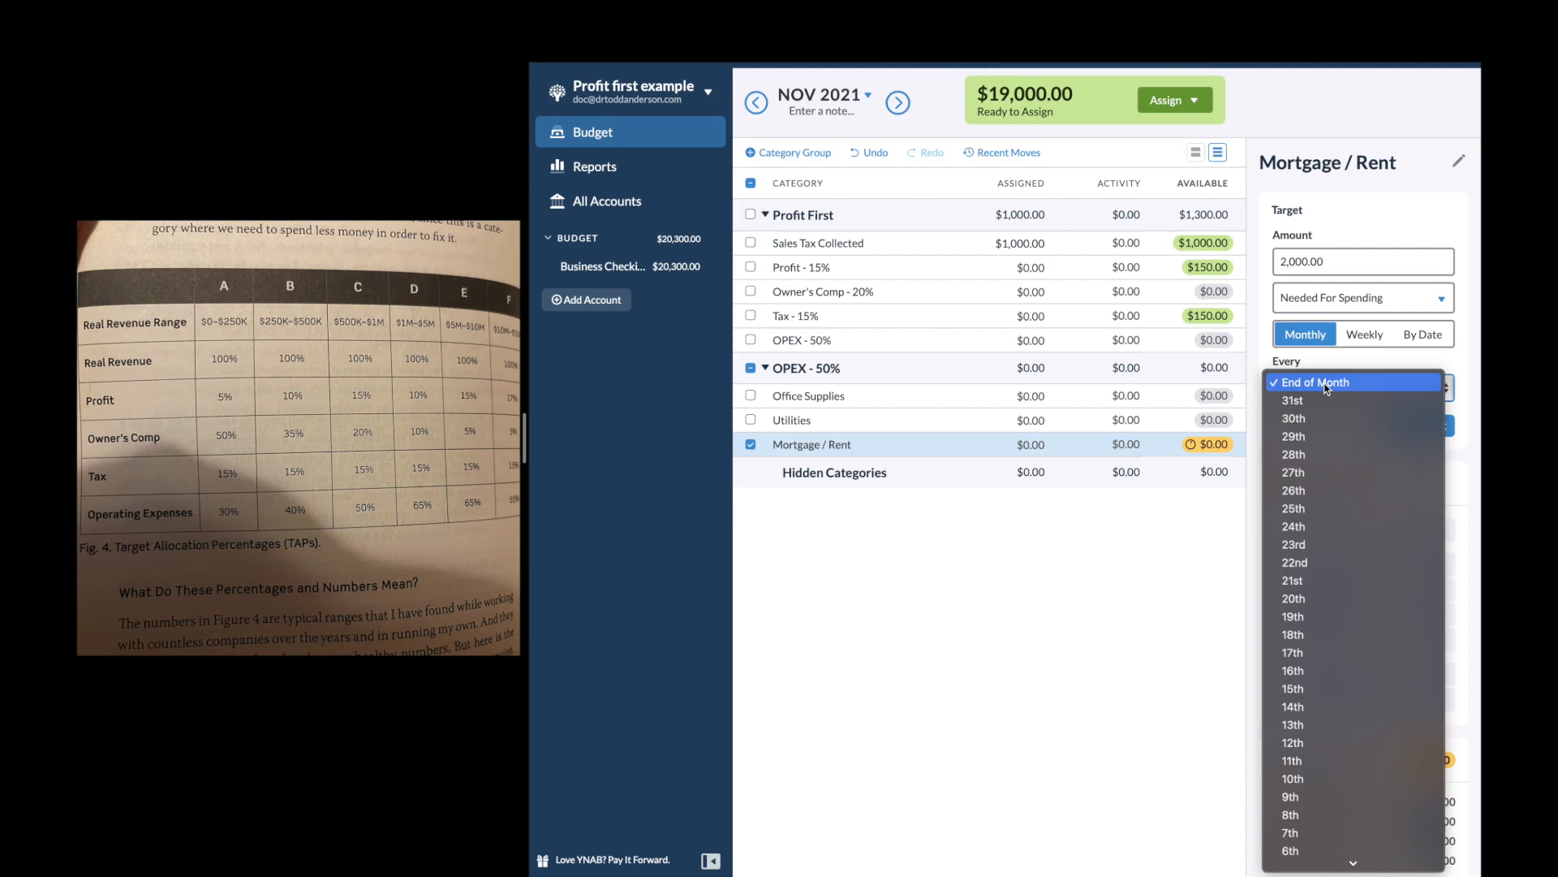
scroll(1305, 767, "down", 3)
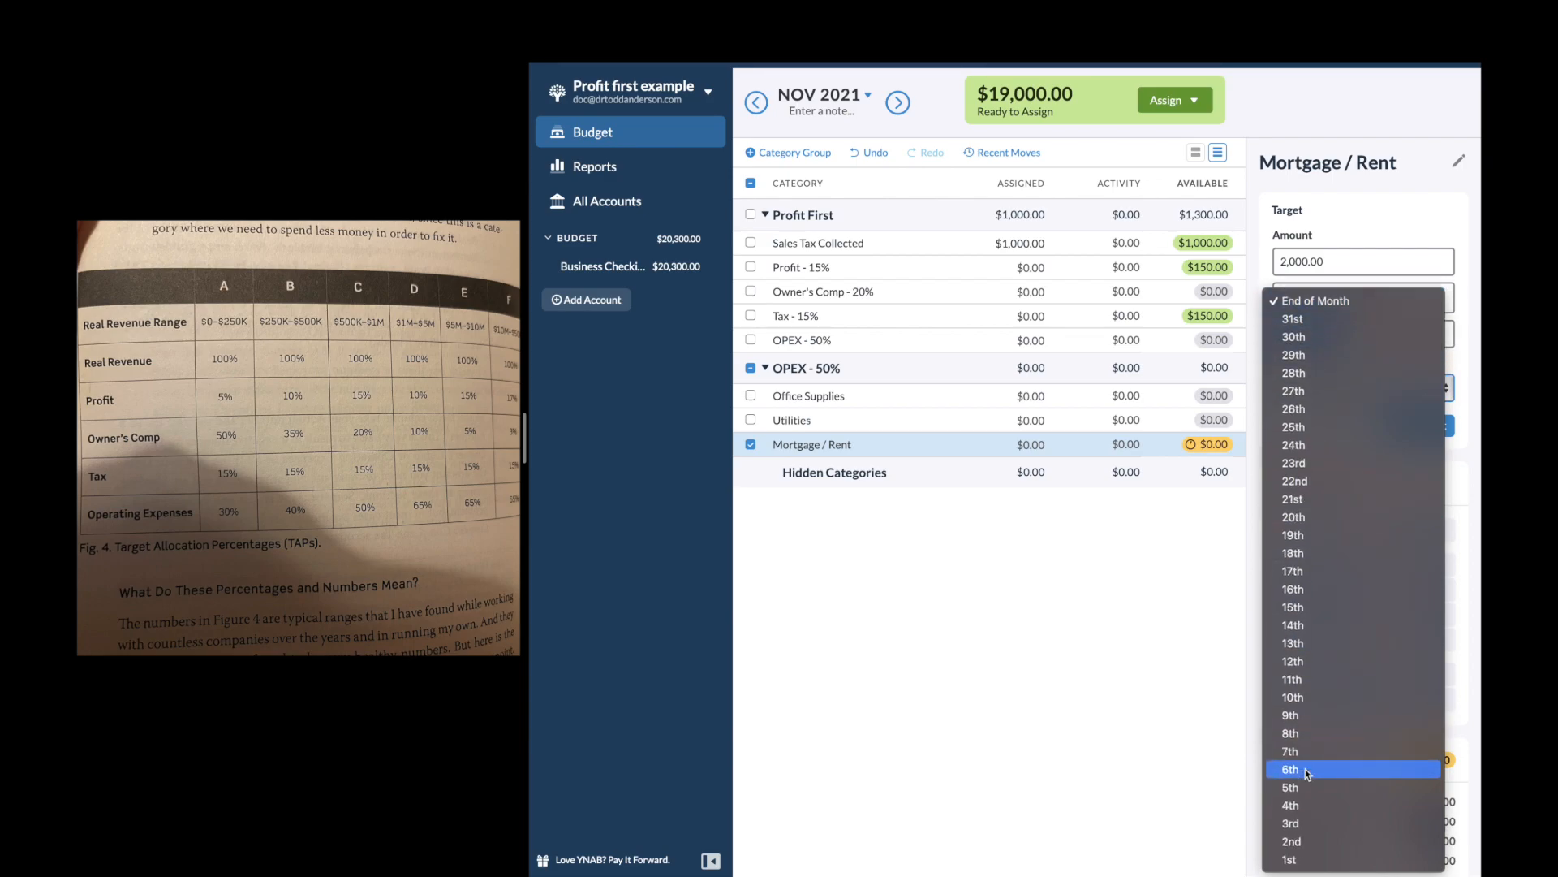
left_click(1304, 860)
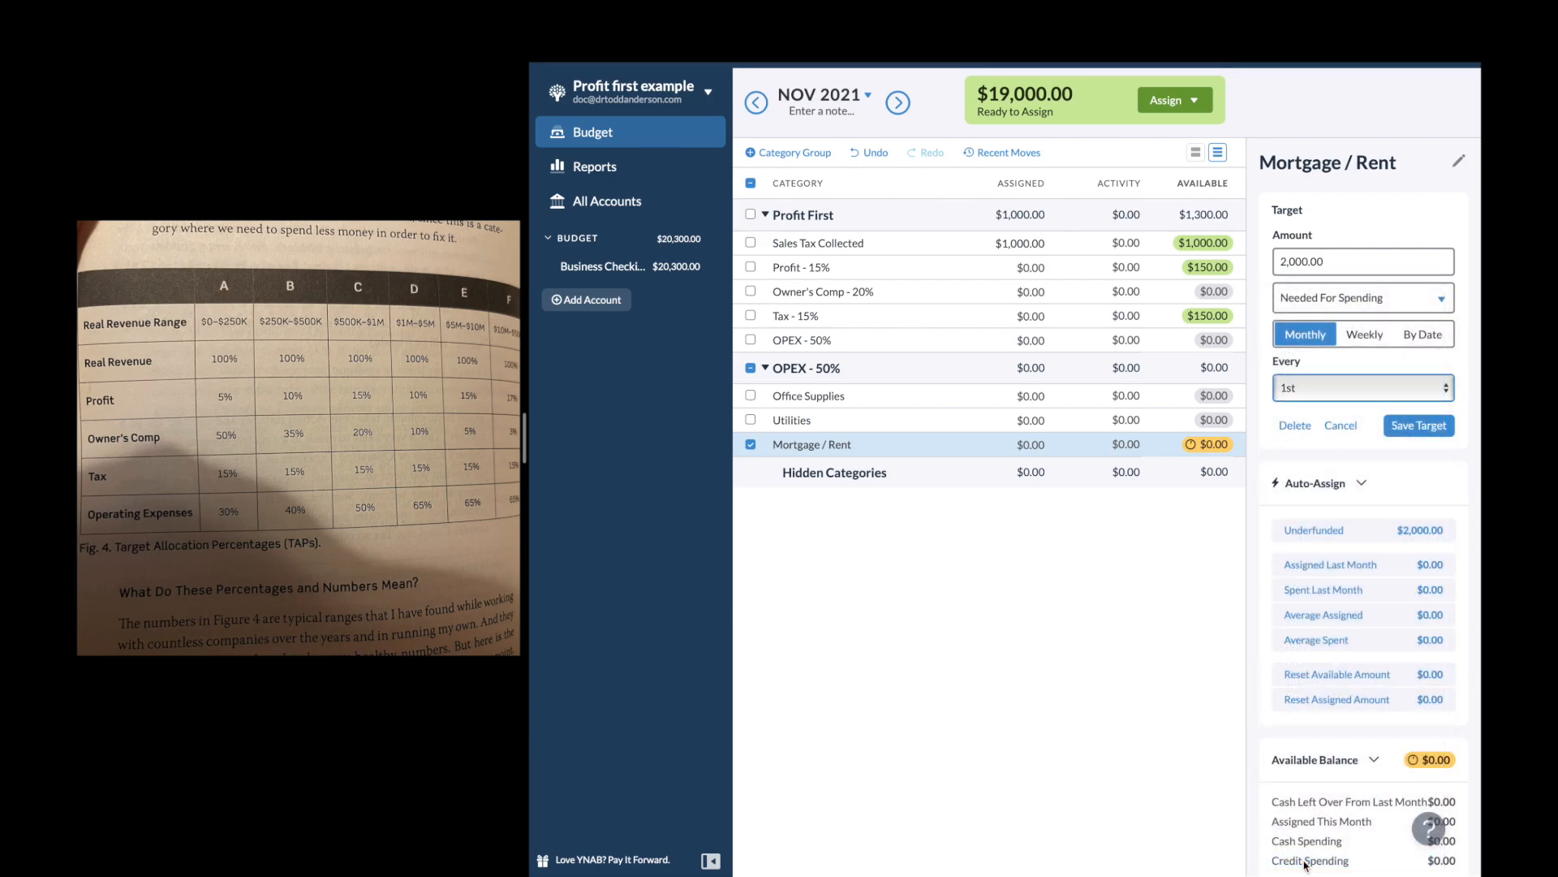
left_click(1408, 421)
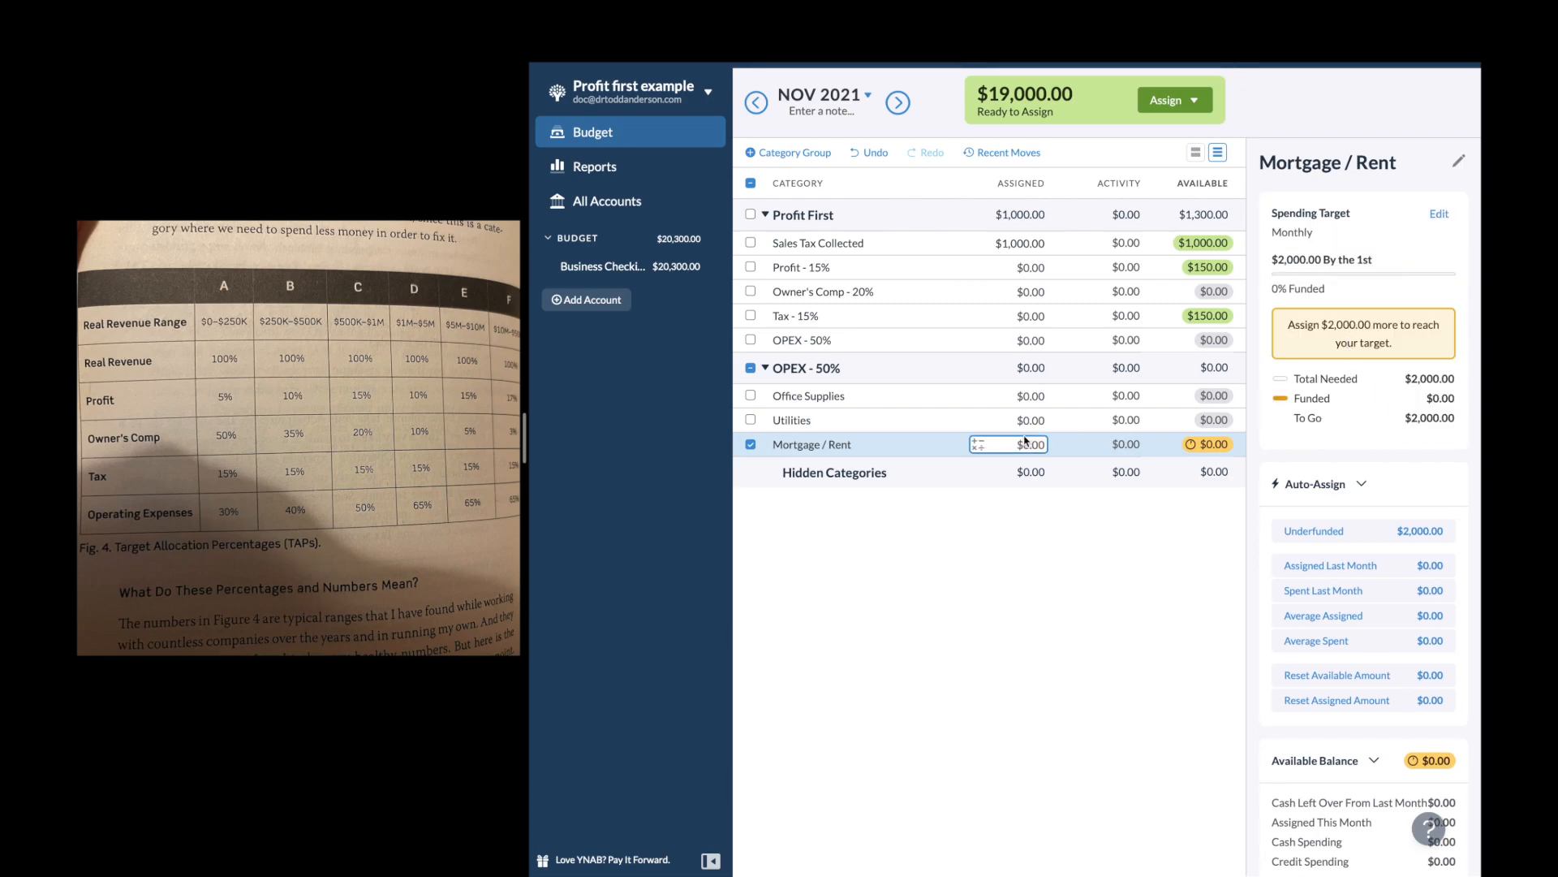
left_click(752, 368)
left_click(751, 368)
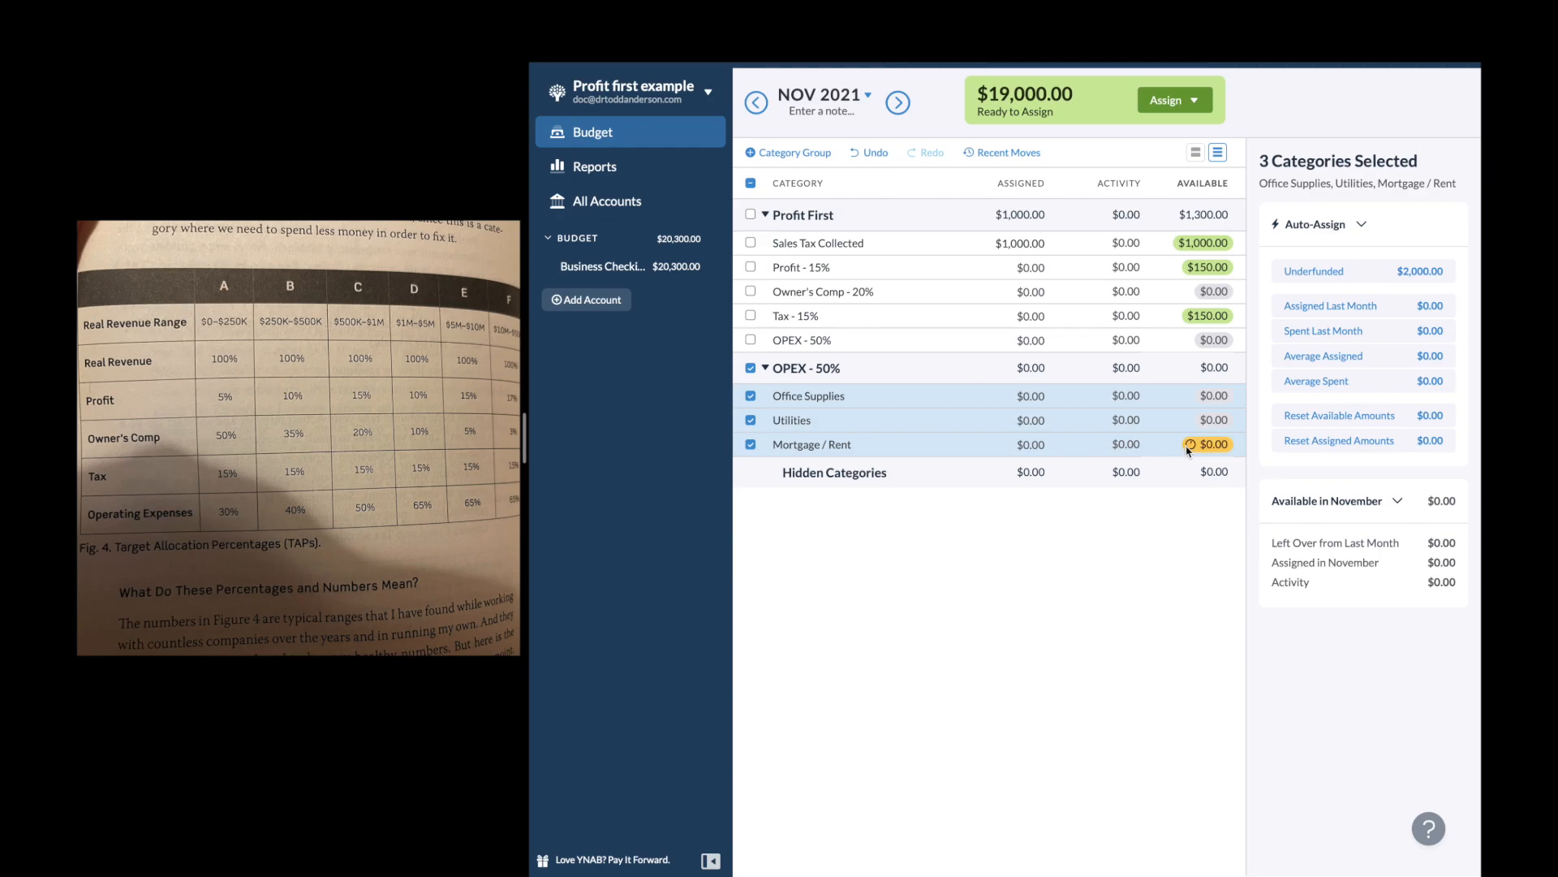
mouse_move(1188, 451)
left_click(753, 365)
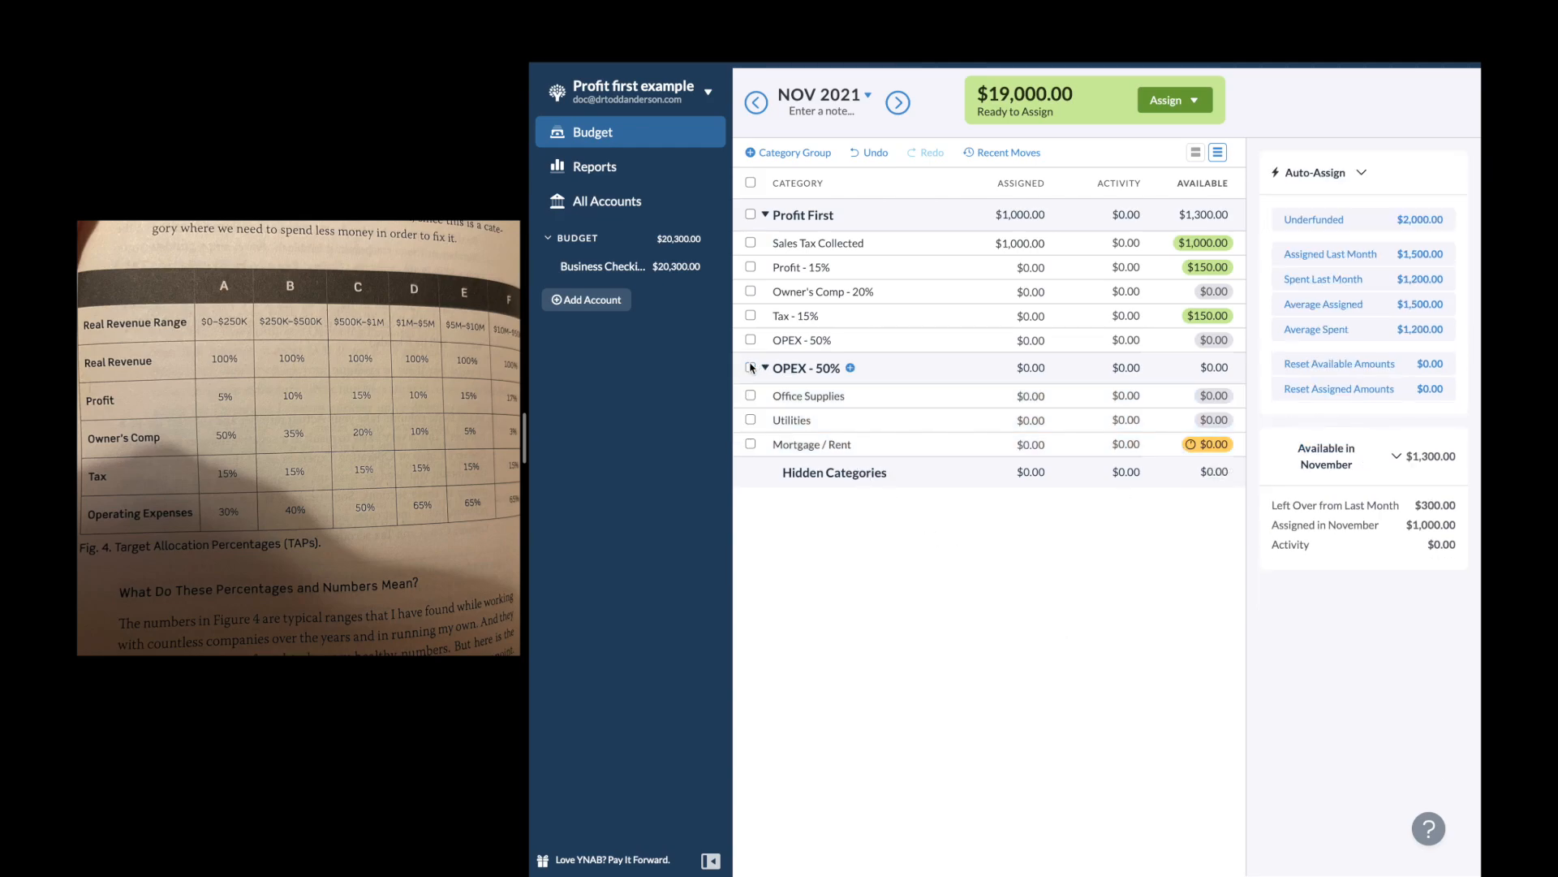
Create a monthly spending target of $300 for the Utilities category
left_click(808, 420)
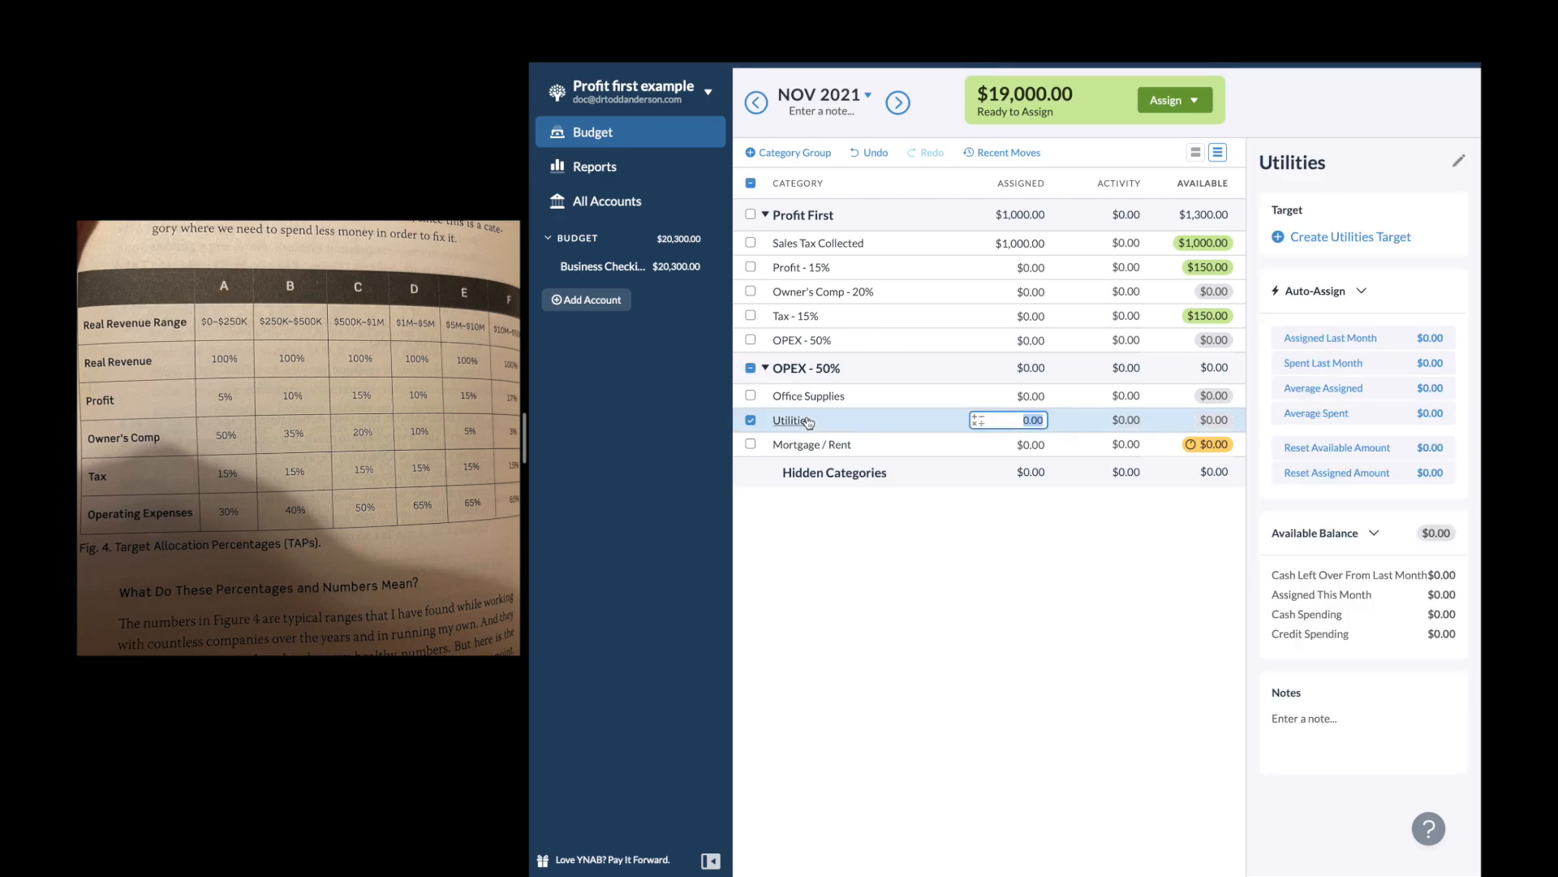
left_click(1380, 237)
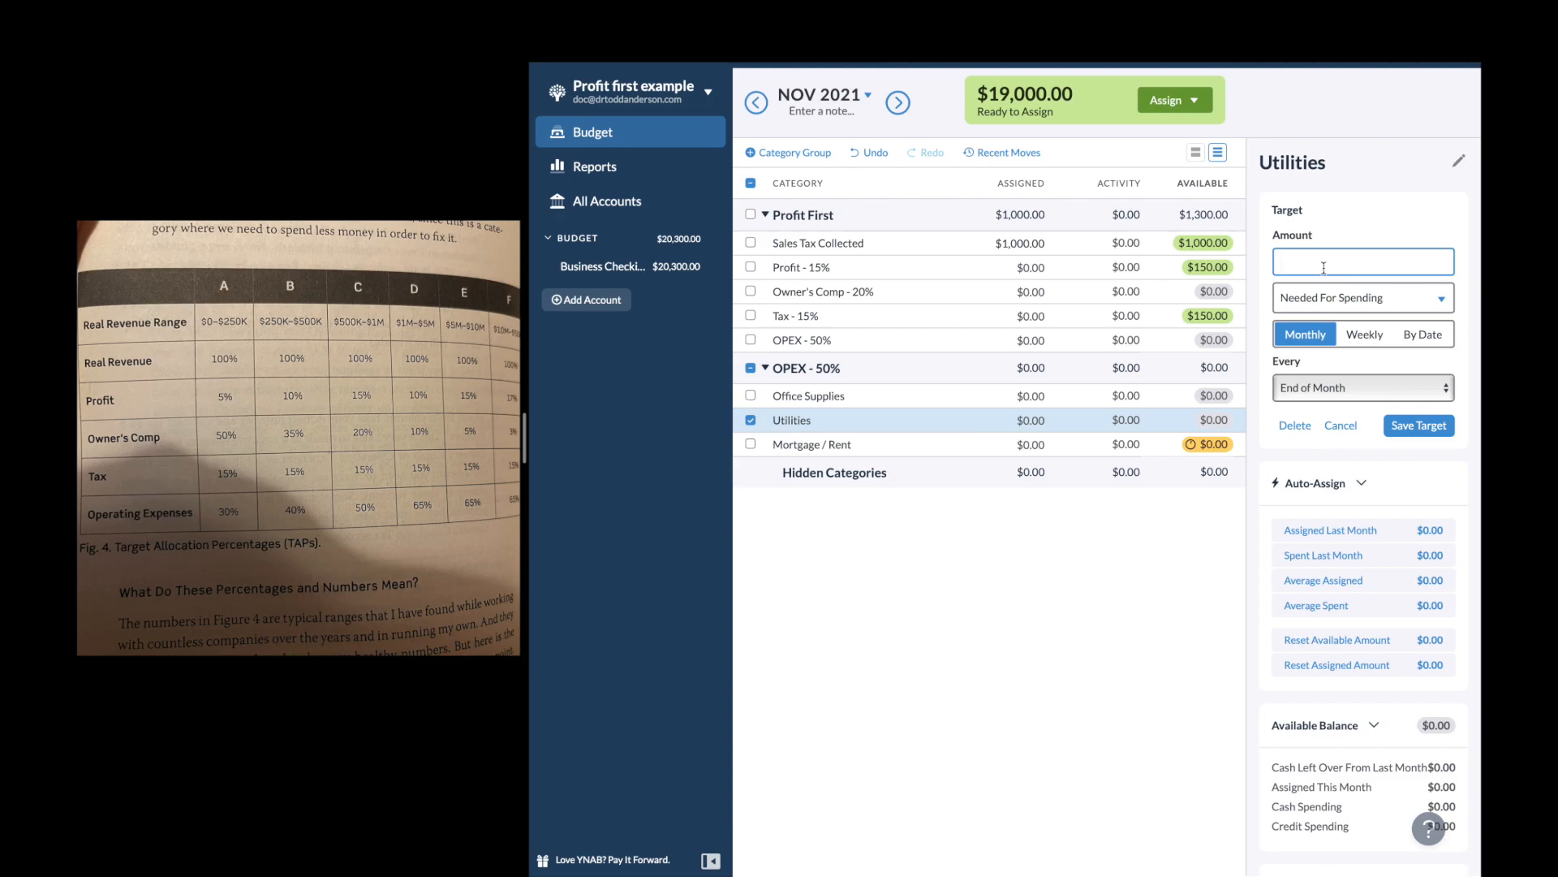
type("300")
key("Return")
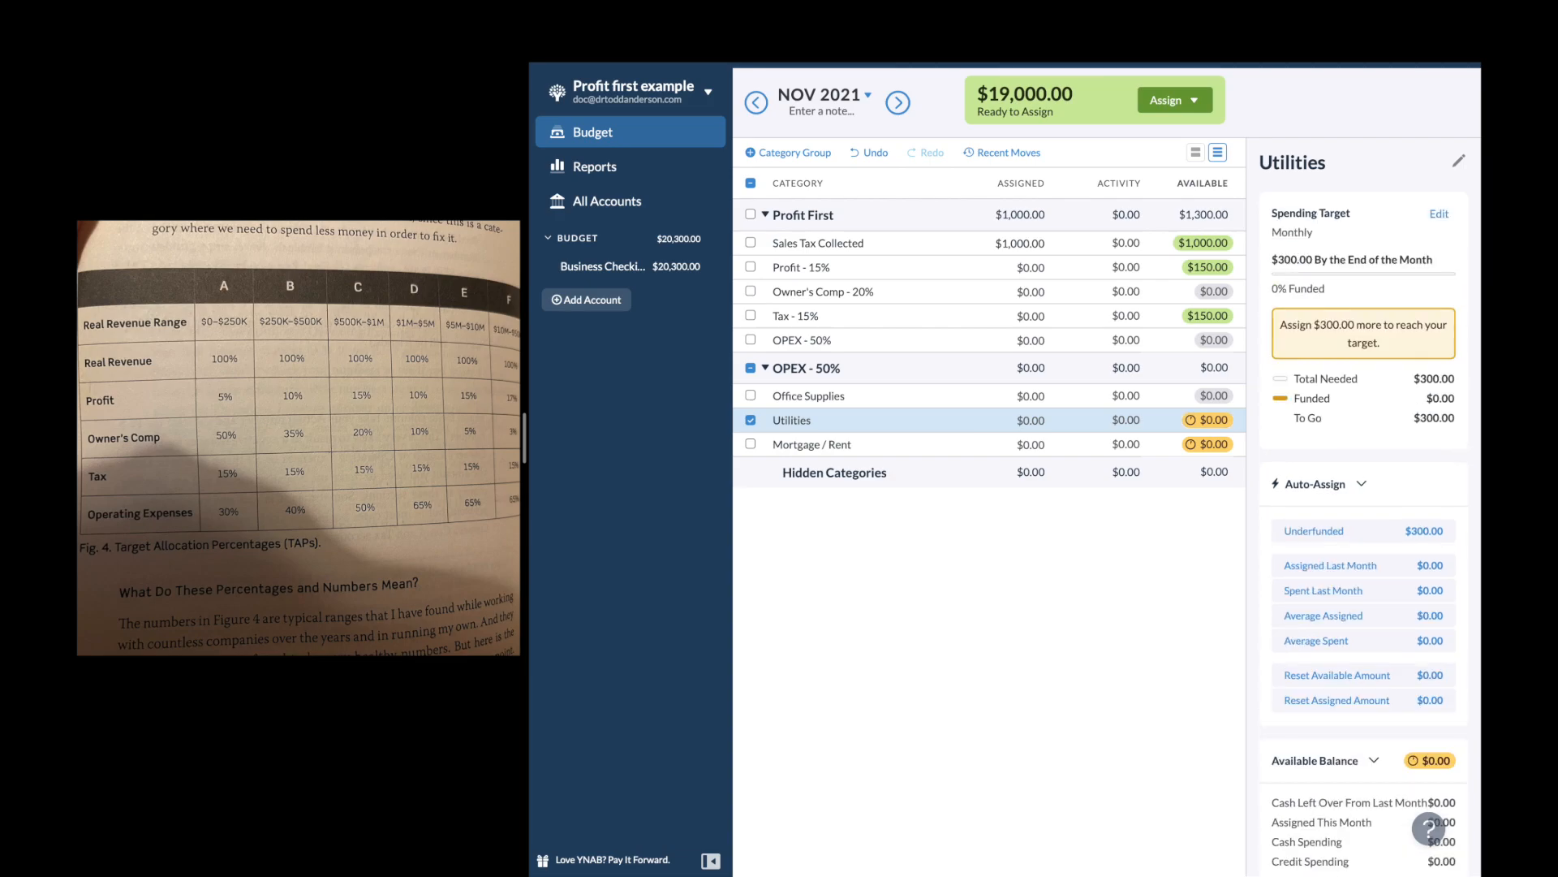
Create a monthly spending target of $200 for the Office Supplies category
left_click(798, 403)
left_click(1315, 239)
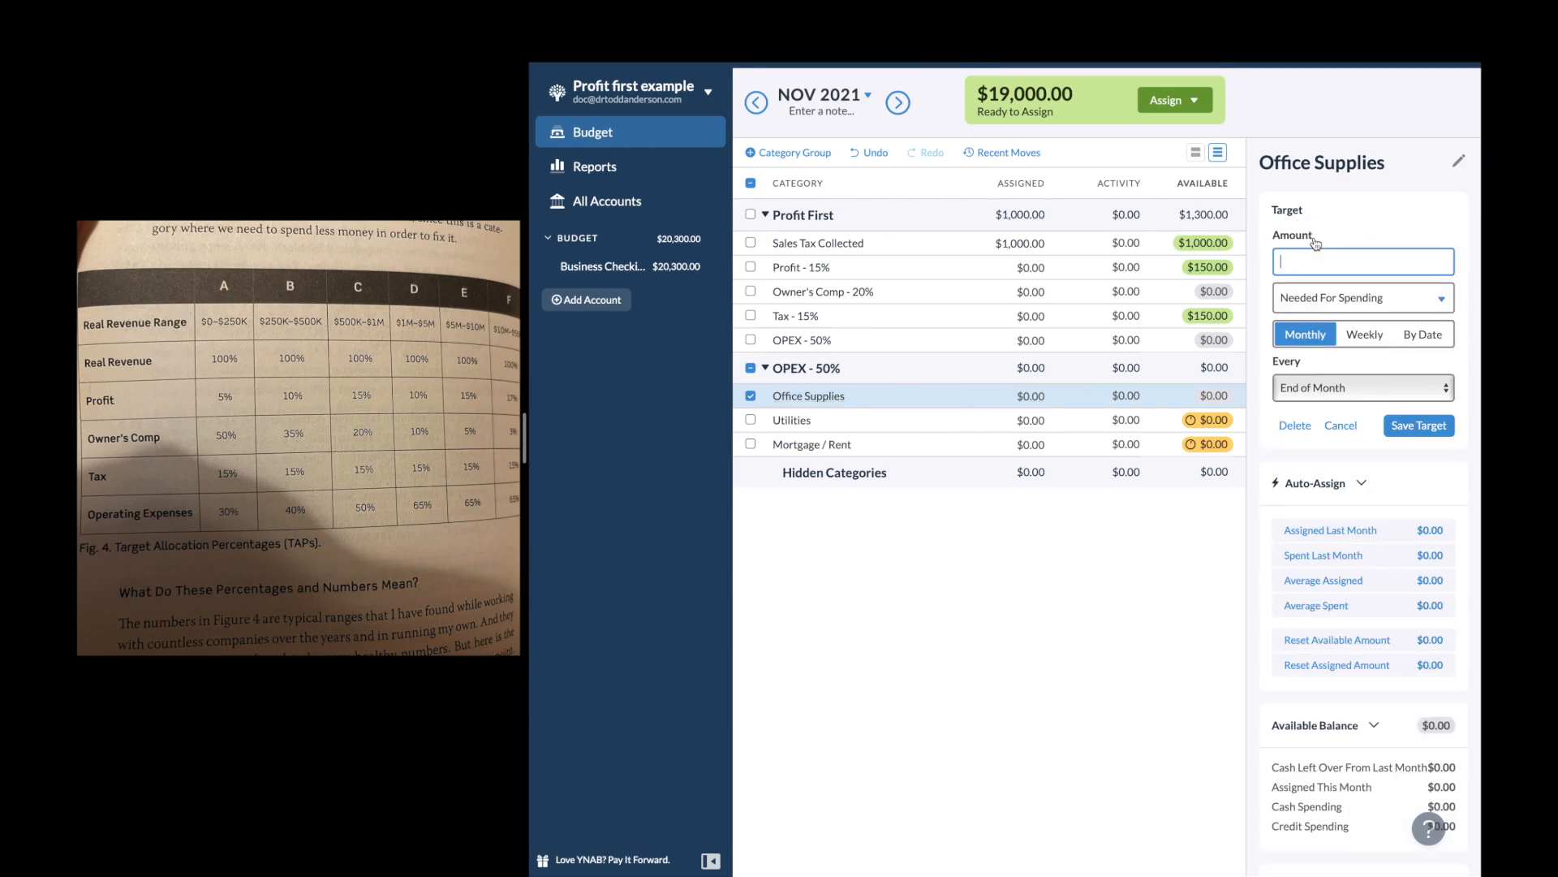
type("200")
key("Return")
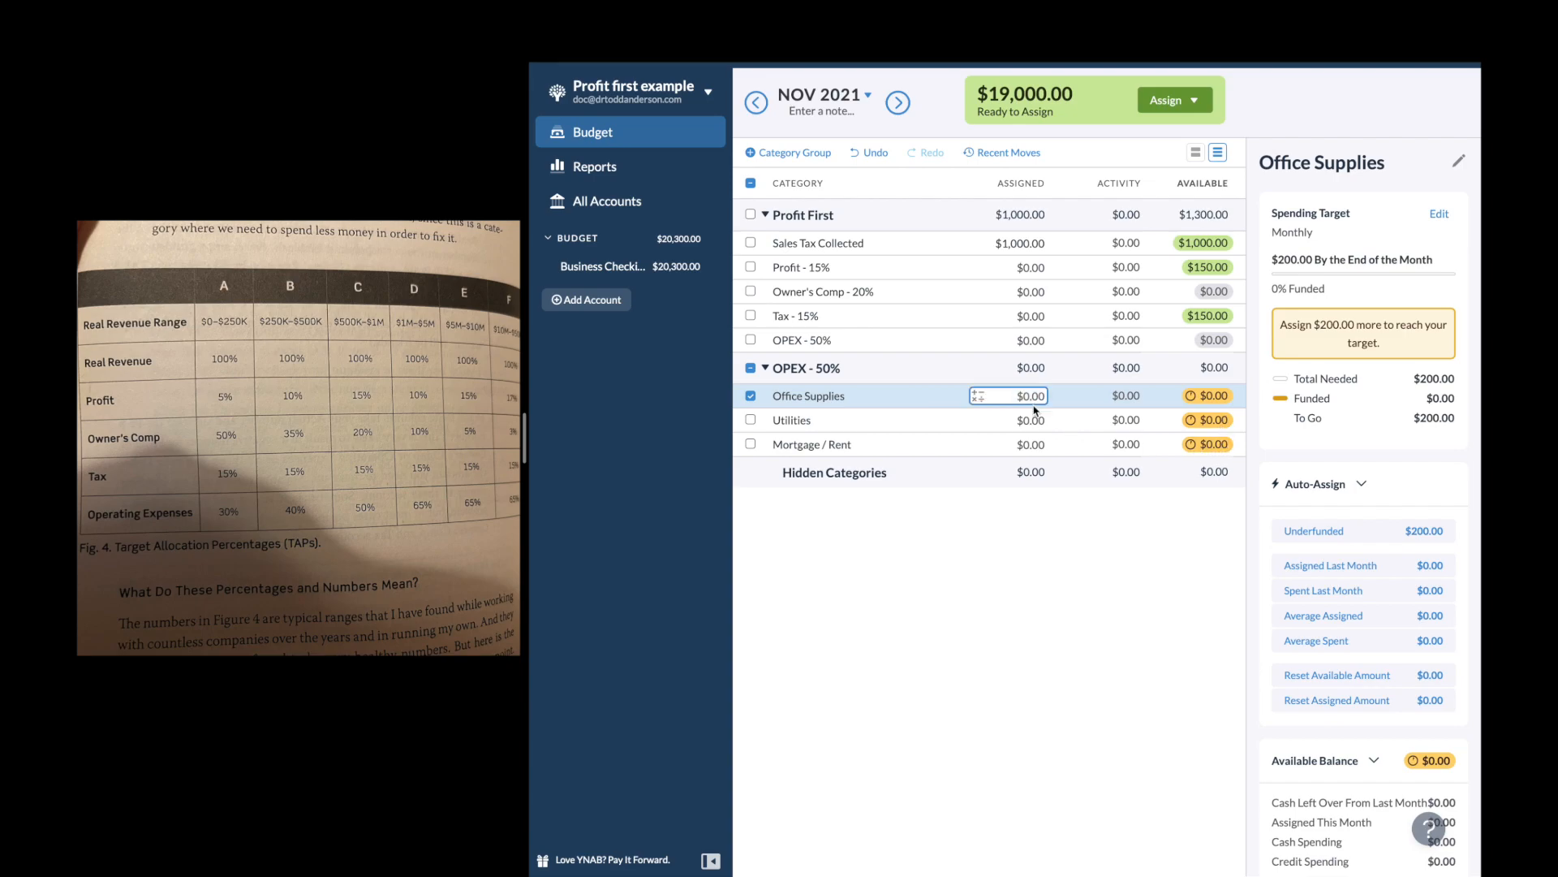
With only Office Supplies selected in the OPEX - 50% group, auto-assign its underfunded $200, and clear the selection
left_click(750, 368)
left_click(750, 368)
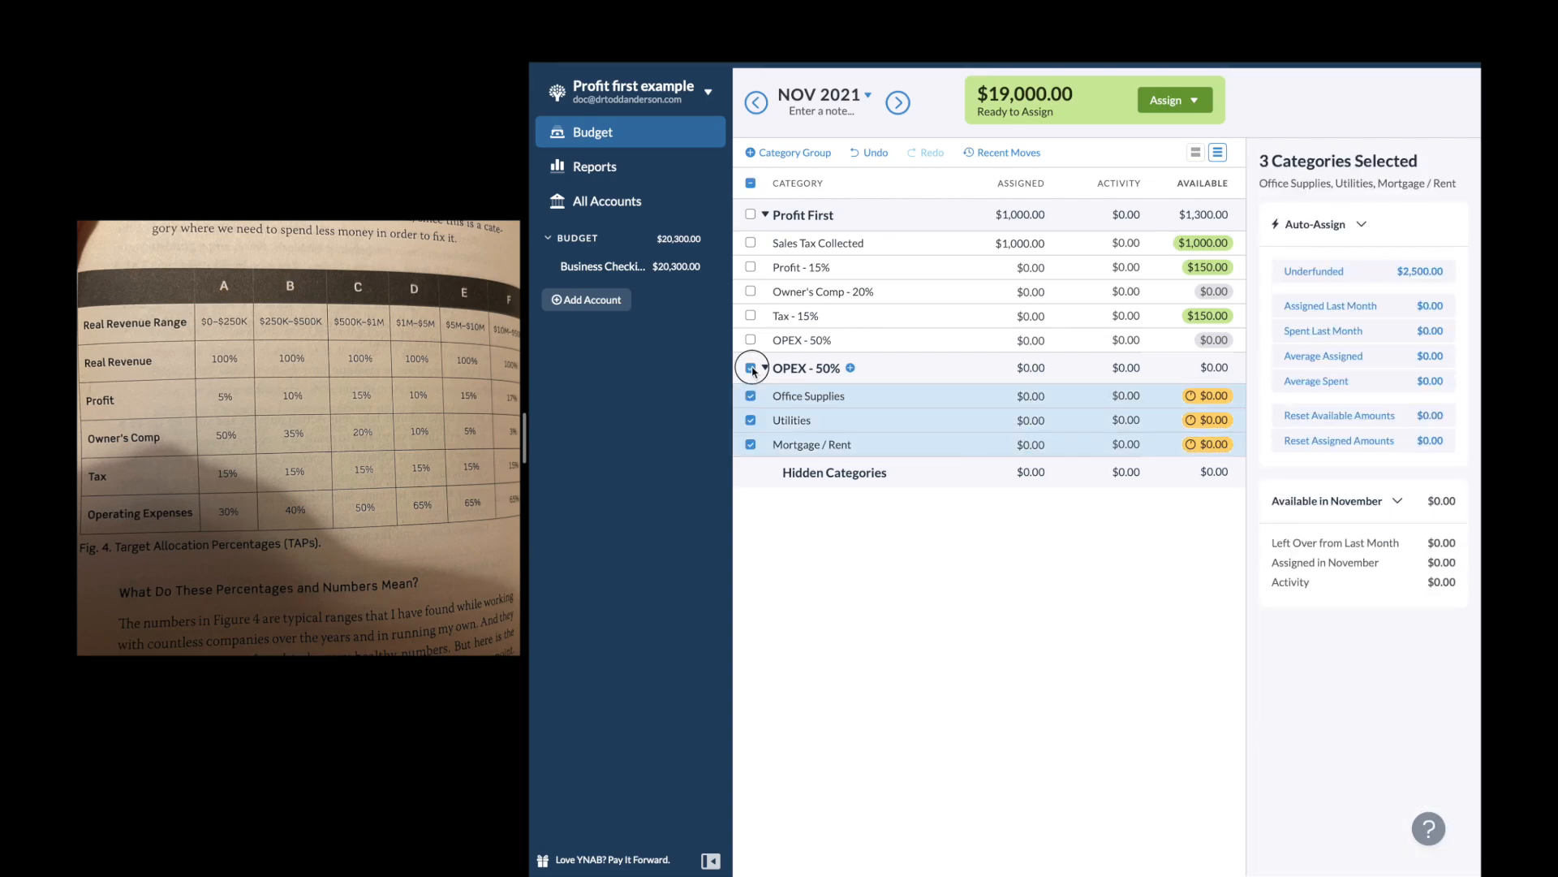
left_click(751, 368)
left_click(750, 395)
left_click(750, 419)
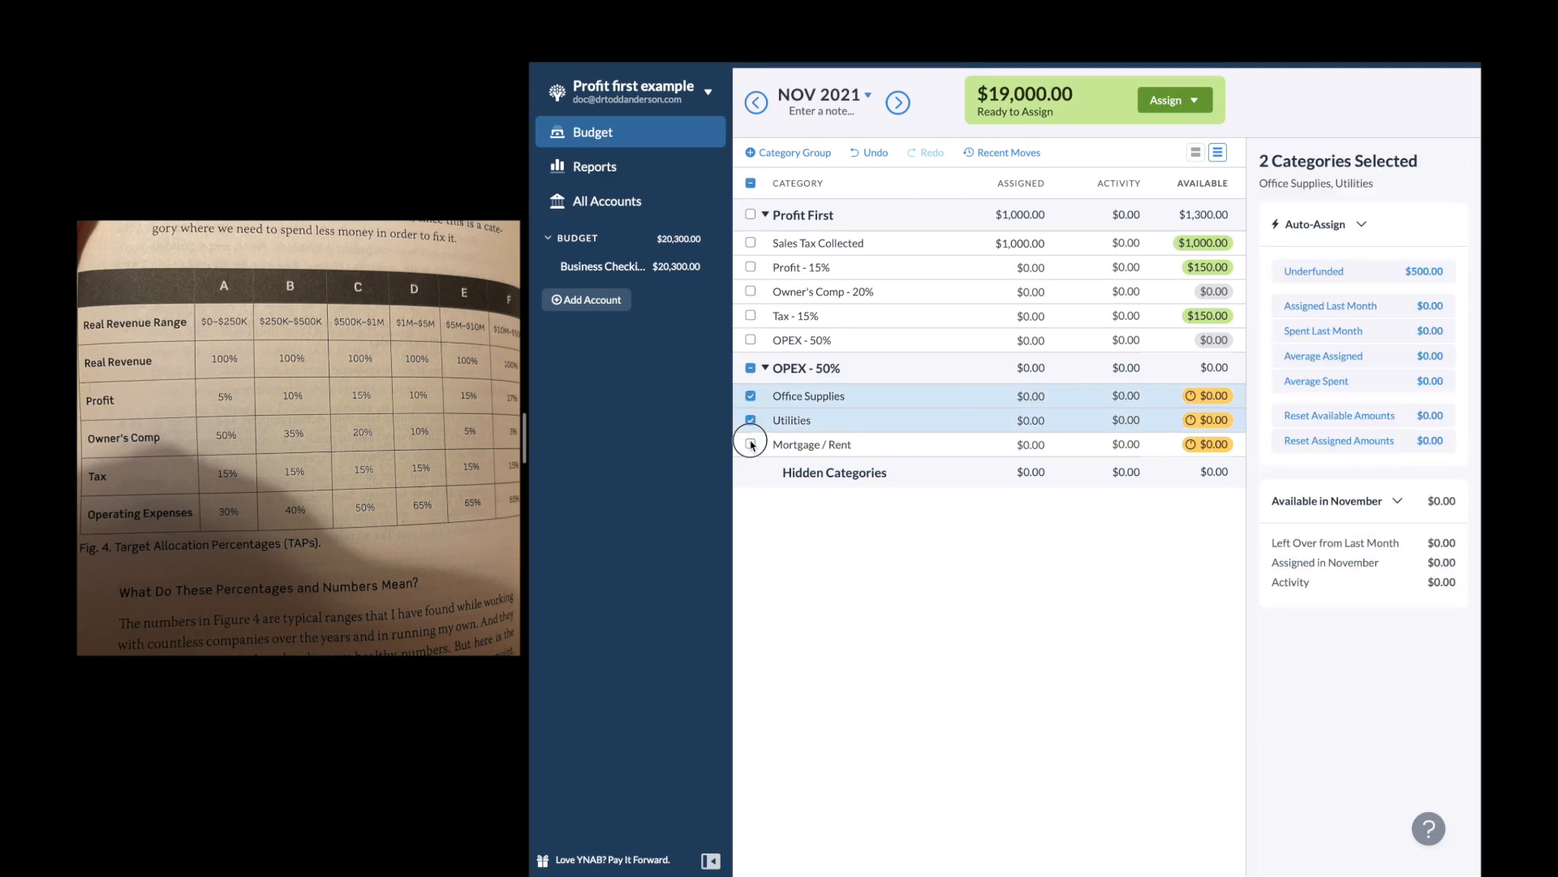
left_click(751, 444)
left_click(751, 419)
left_click(751, 444)
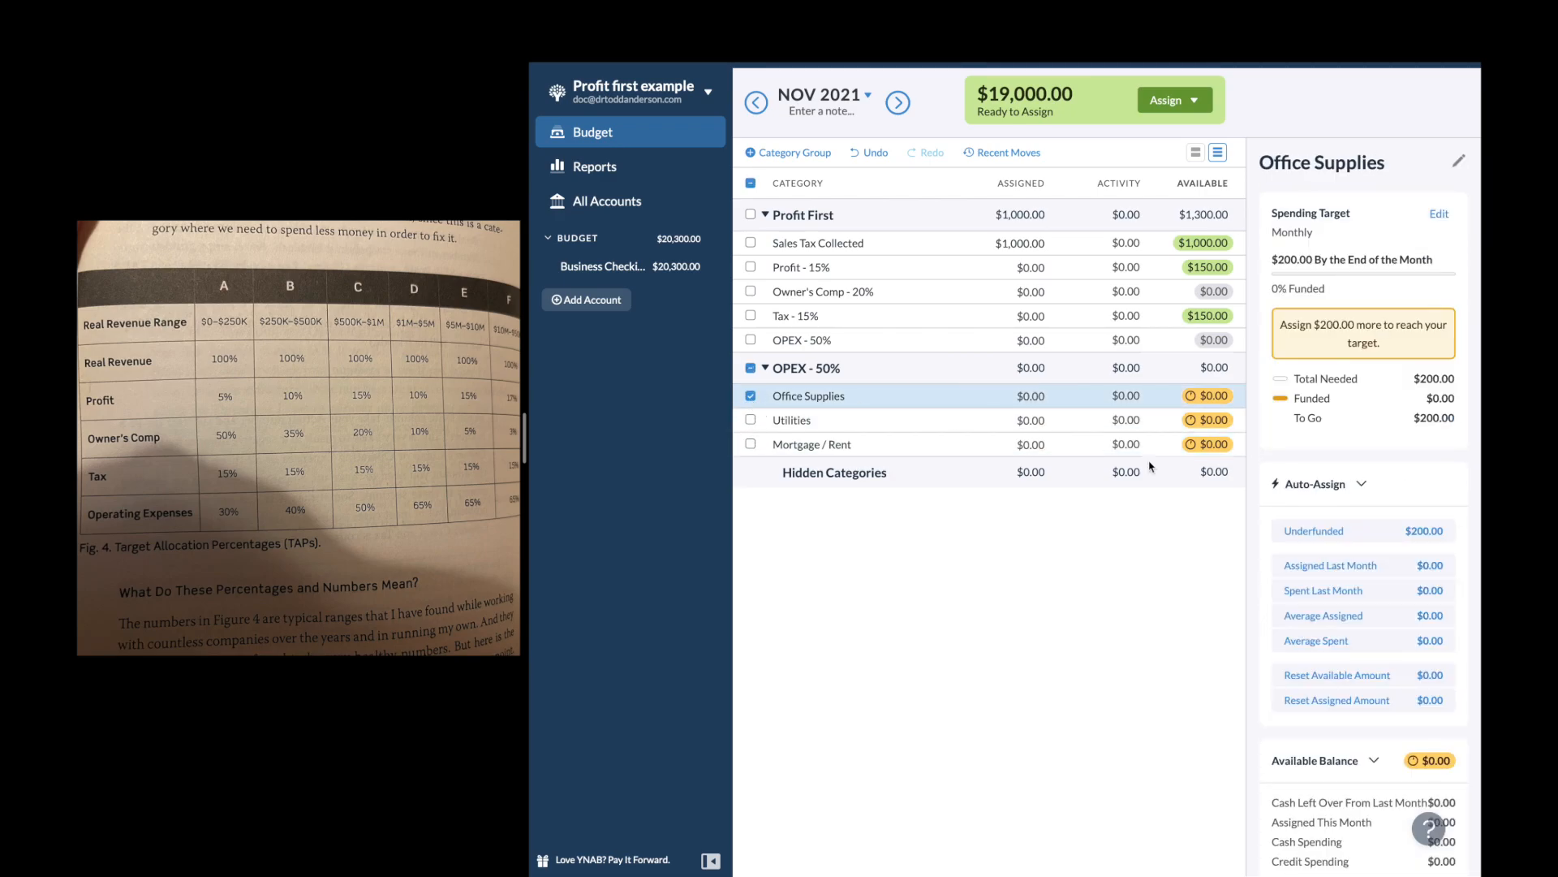
left_click(1331, 537)
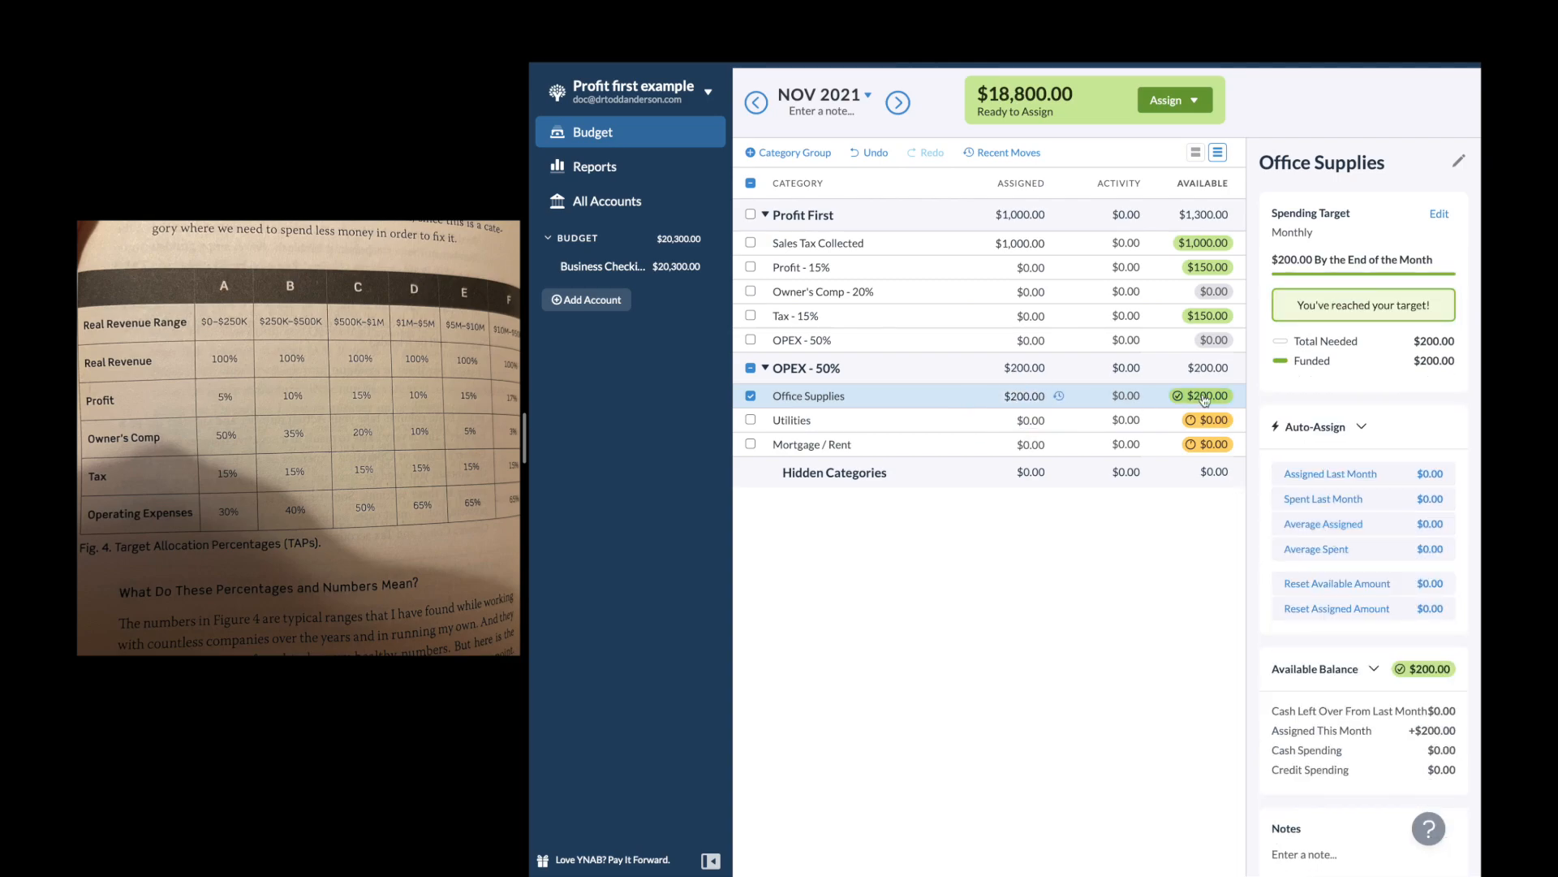
left_click(750, 395)
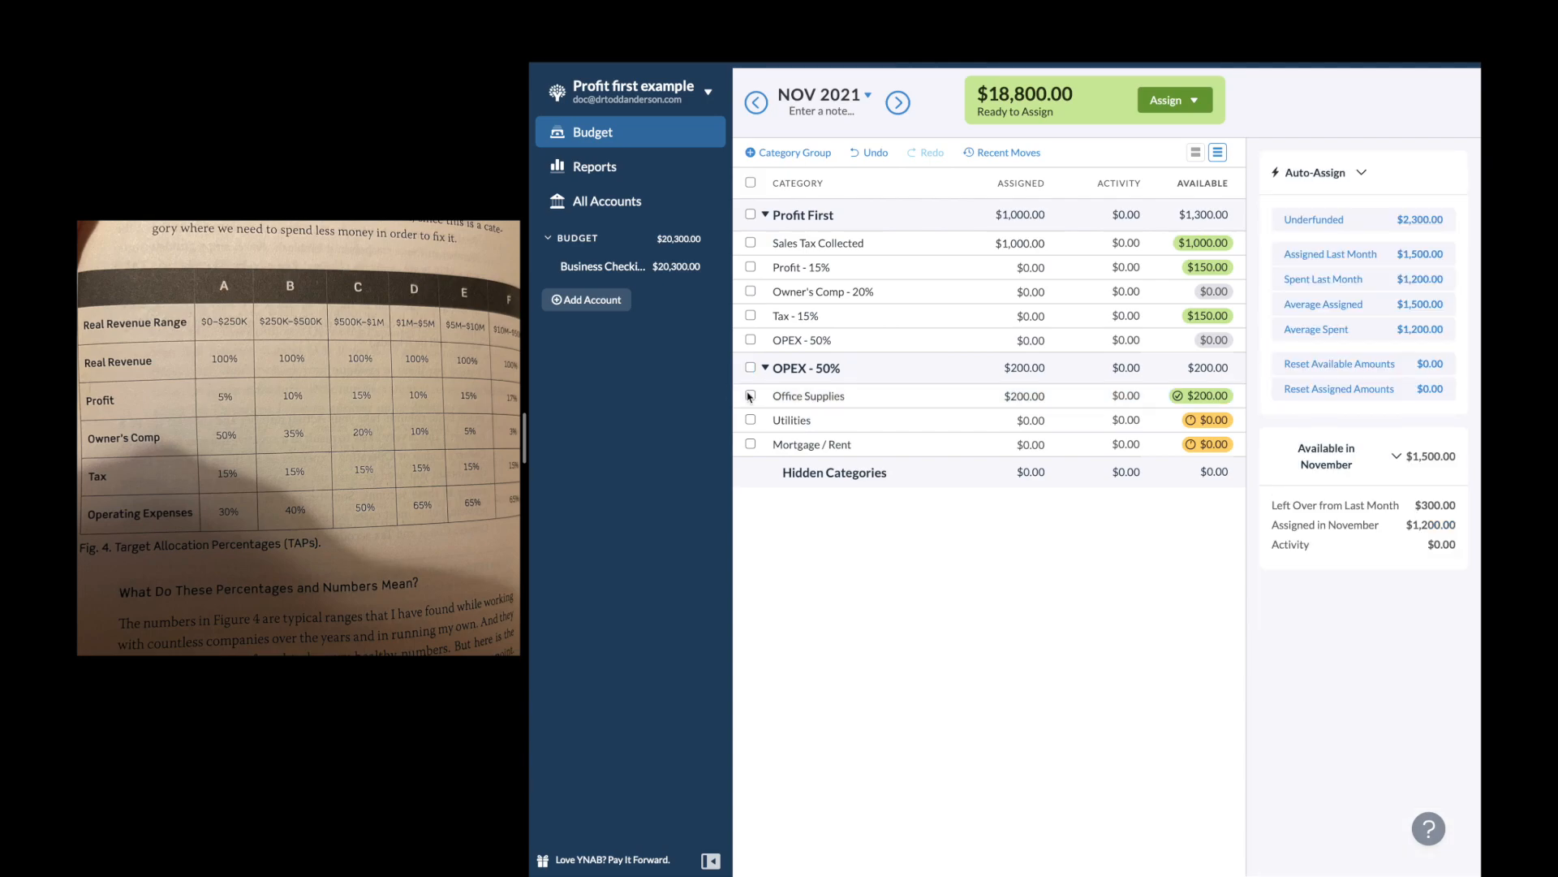
Set the November 2021 assigned amount of Office Supplies to $0
left_click(1032, 398)
type("0")
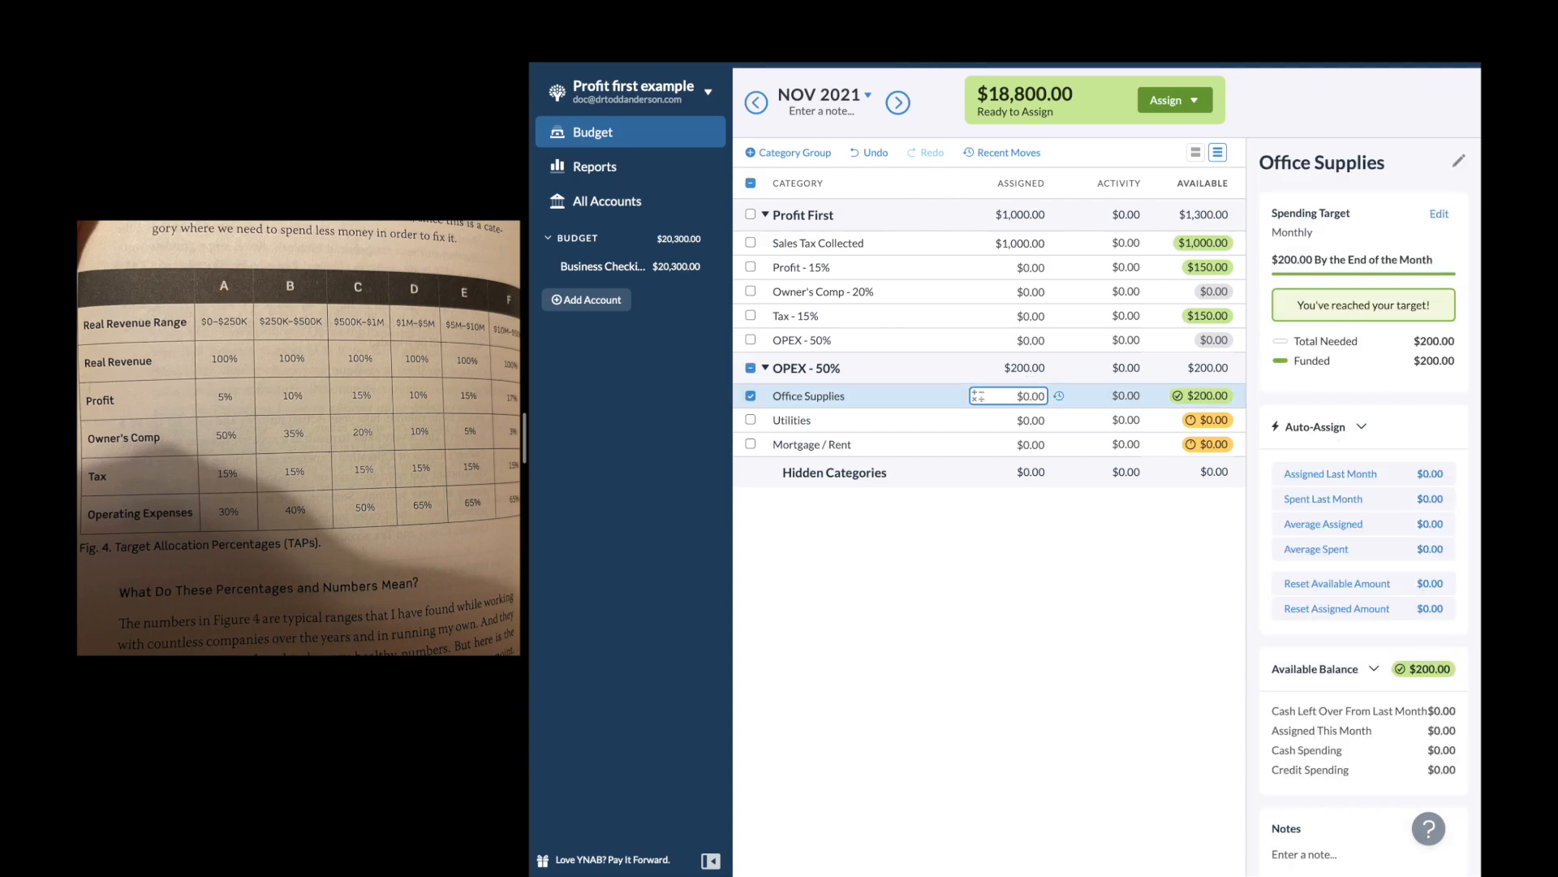
key("Return")
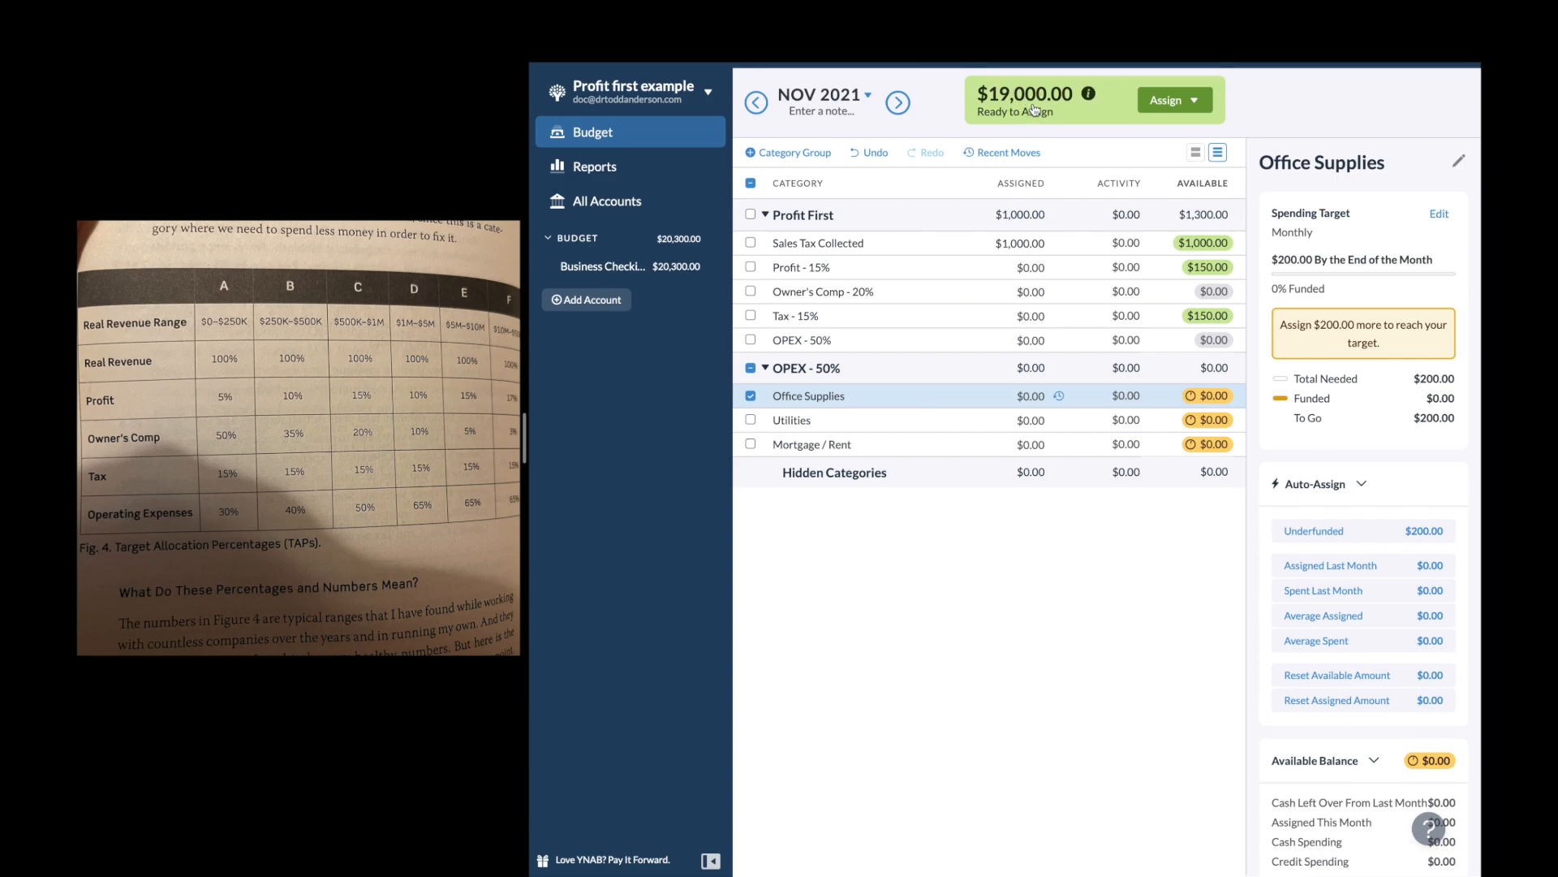
Assign 15% of $19,000 to the Profit - 15% category, entering the amount as the calculation 19000*.15
left_click(1028, 268)
type("15")
type("000*")
type("15")
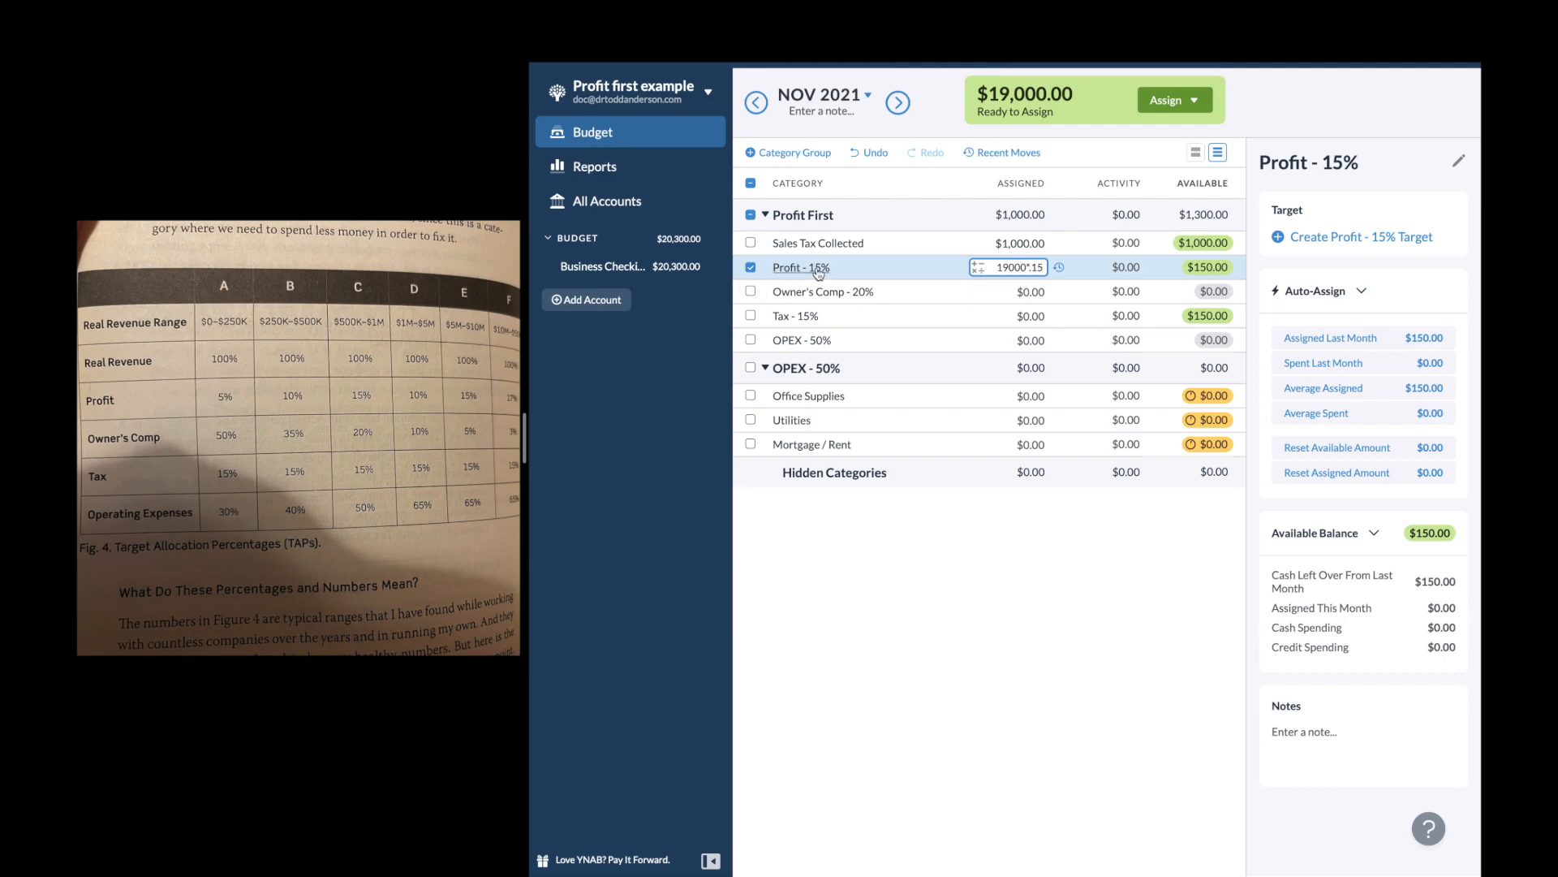
key("Return")
Assign 20% of $19,000 to the Owner's Comp - 20% category, entering the amount as 19000*.2
left_click(1030, 291)
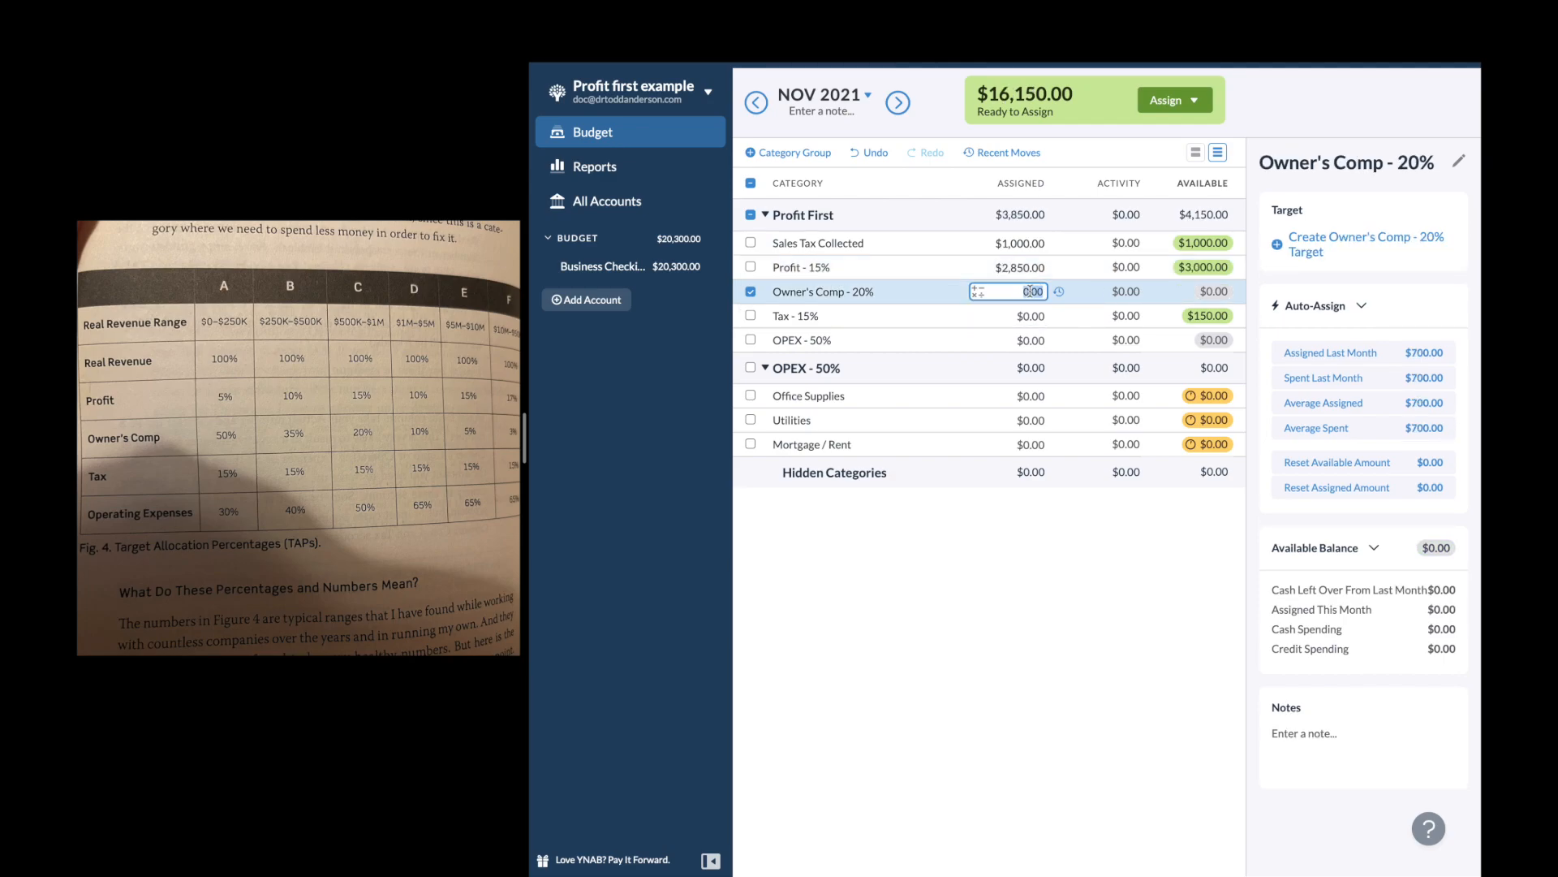
type("19000*.2")
key("Return")
Assign 15% of $19,000 to the Tax - 15% category, entering the amount as 19000*.15
left_click(1007, 315)
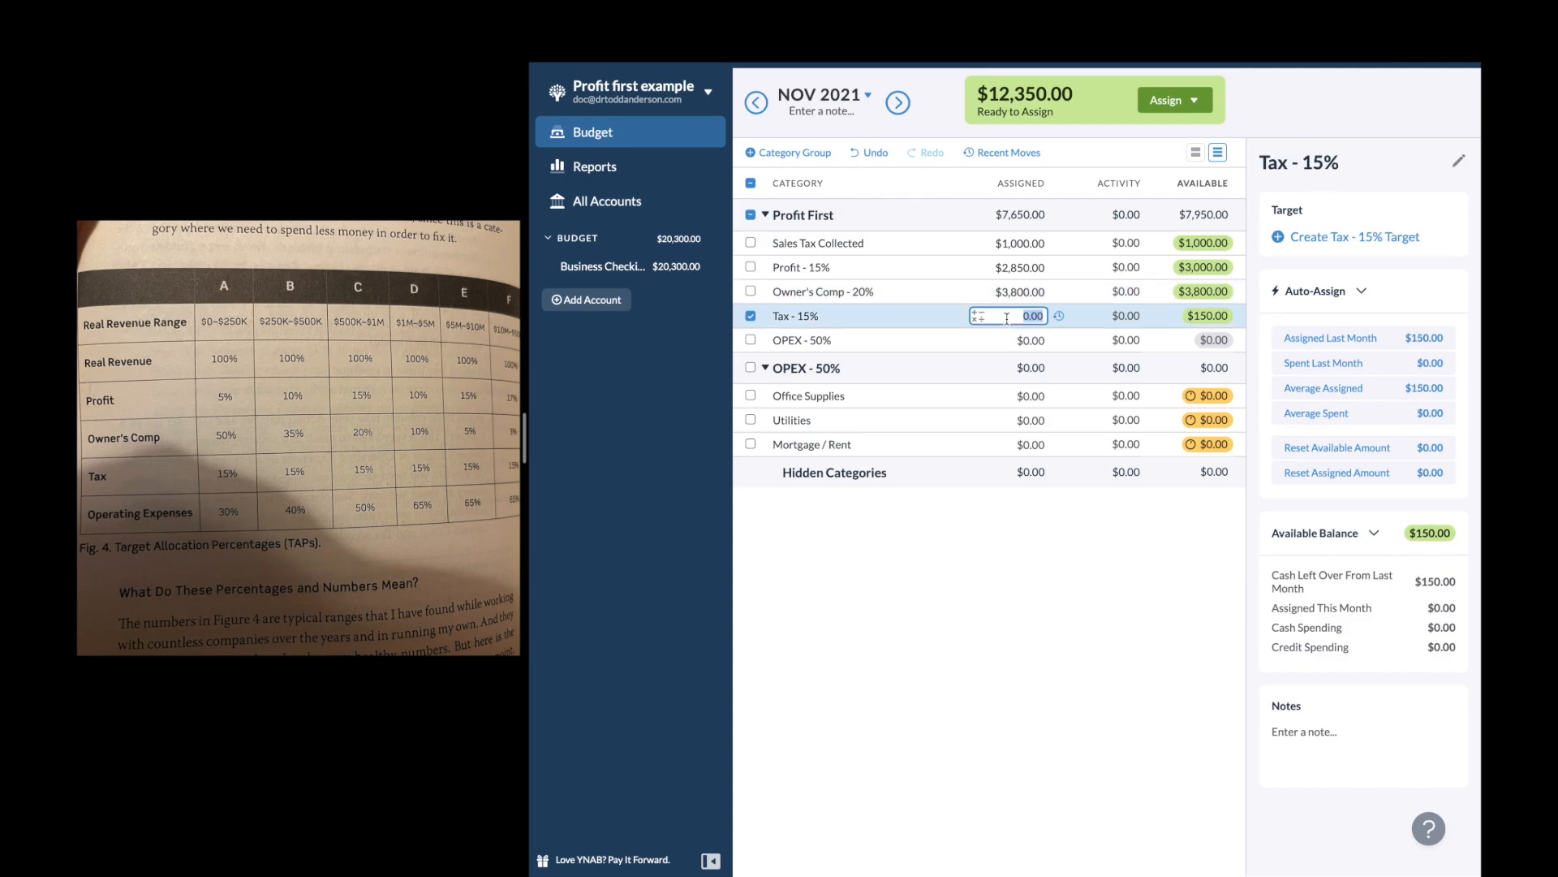
left_click(1006, 318)
double_click(1007, 318)
type("19")
type("0001")
type(".15")
key("Return")
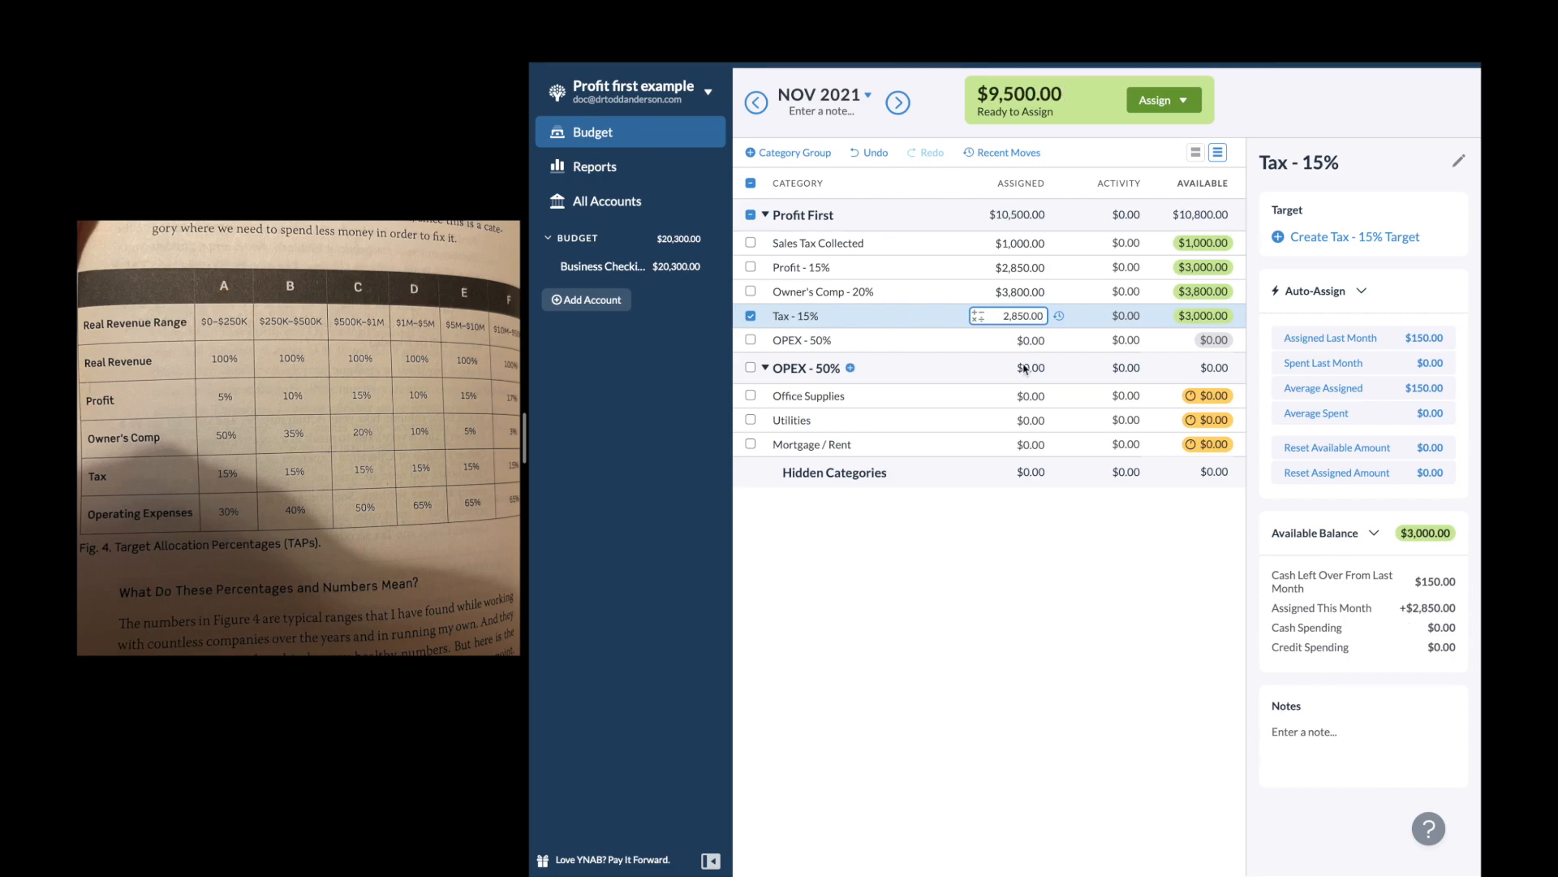
Assign 50% of $19,000 to the OPEX - 50% category in Profit First, entering the amount as 19000*.5
left_click(1037, 340)
type("190000*.5")
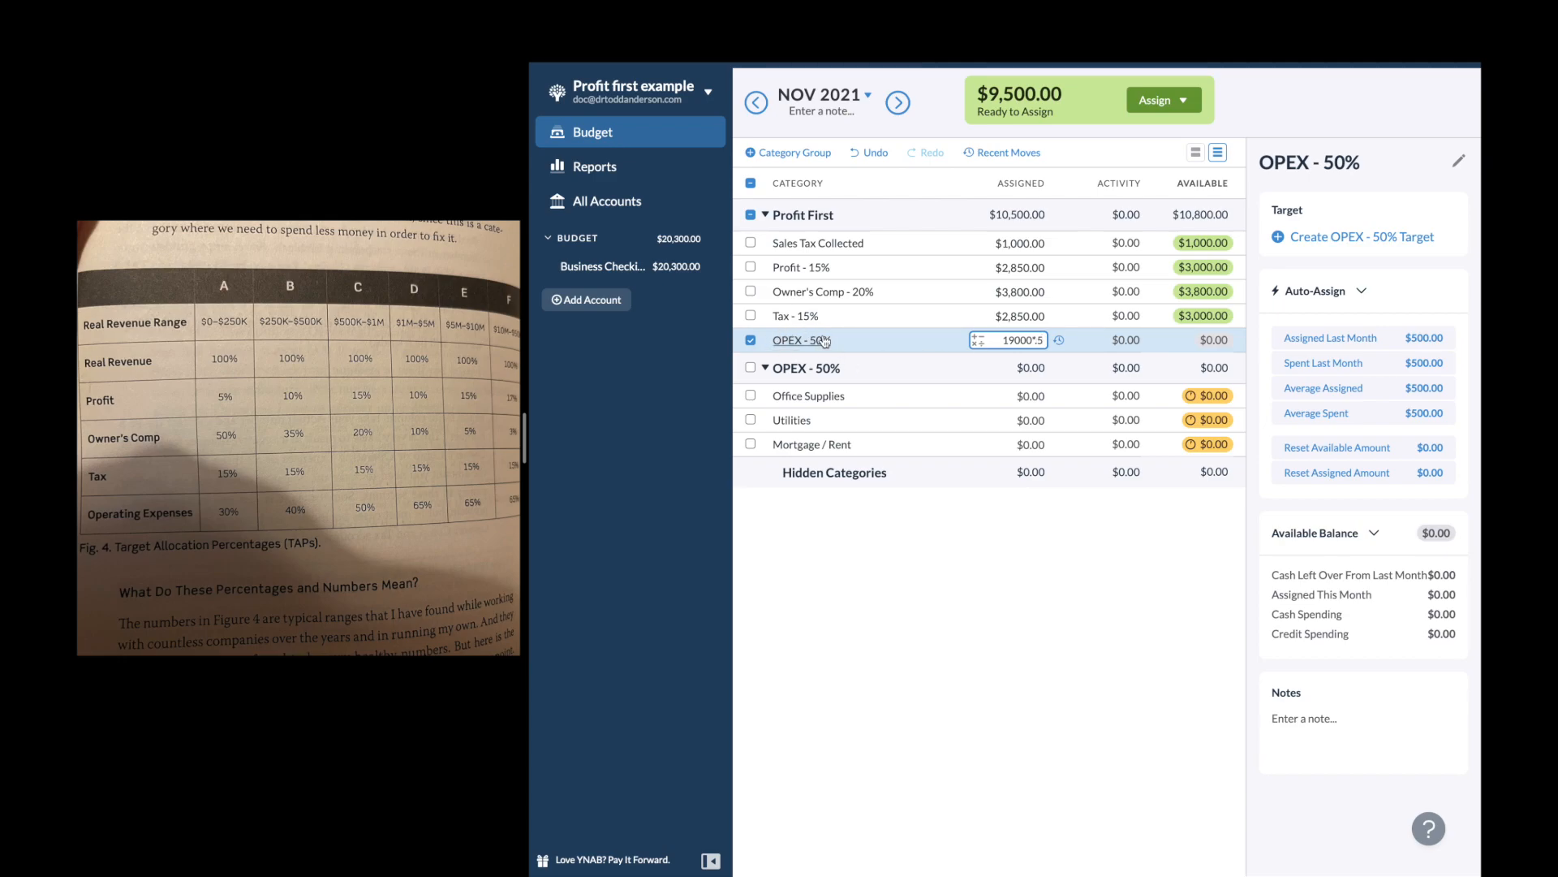
key("Return")
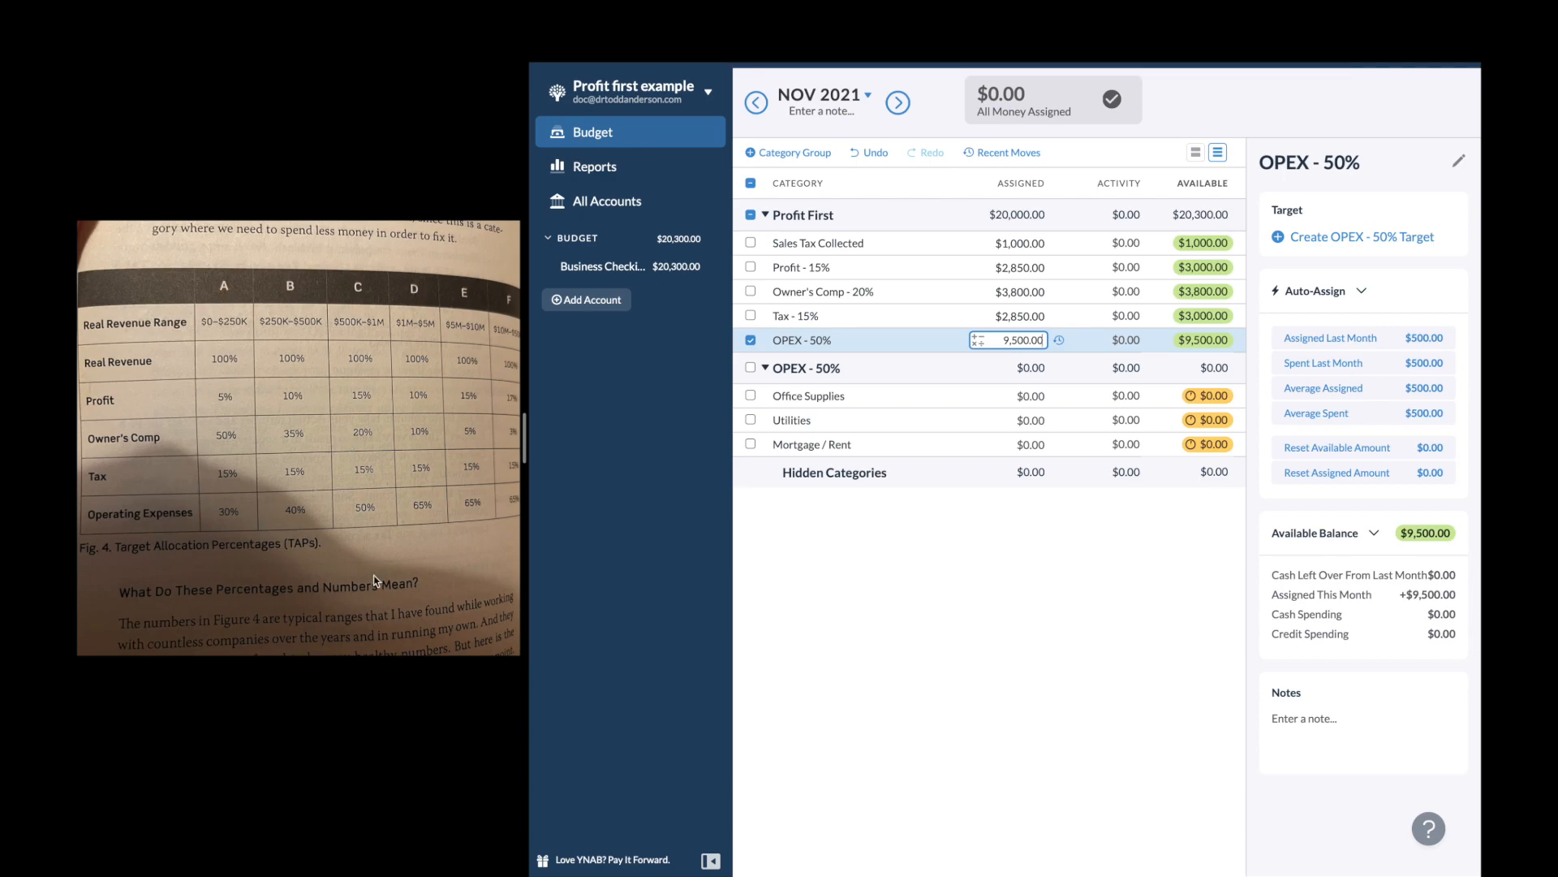
With only the three categories of the OPEX - 50% group selected, auto-assign their underfunded $2,500 for November 2021
left_click(1045, 400)
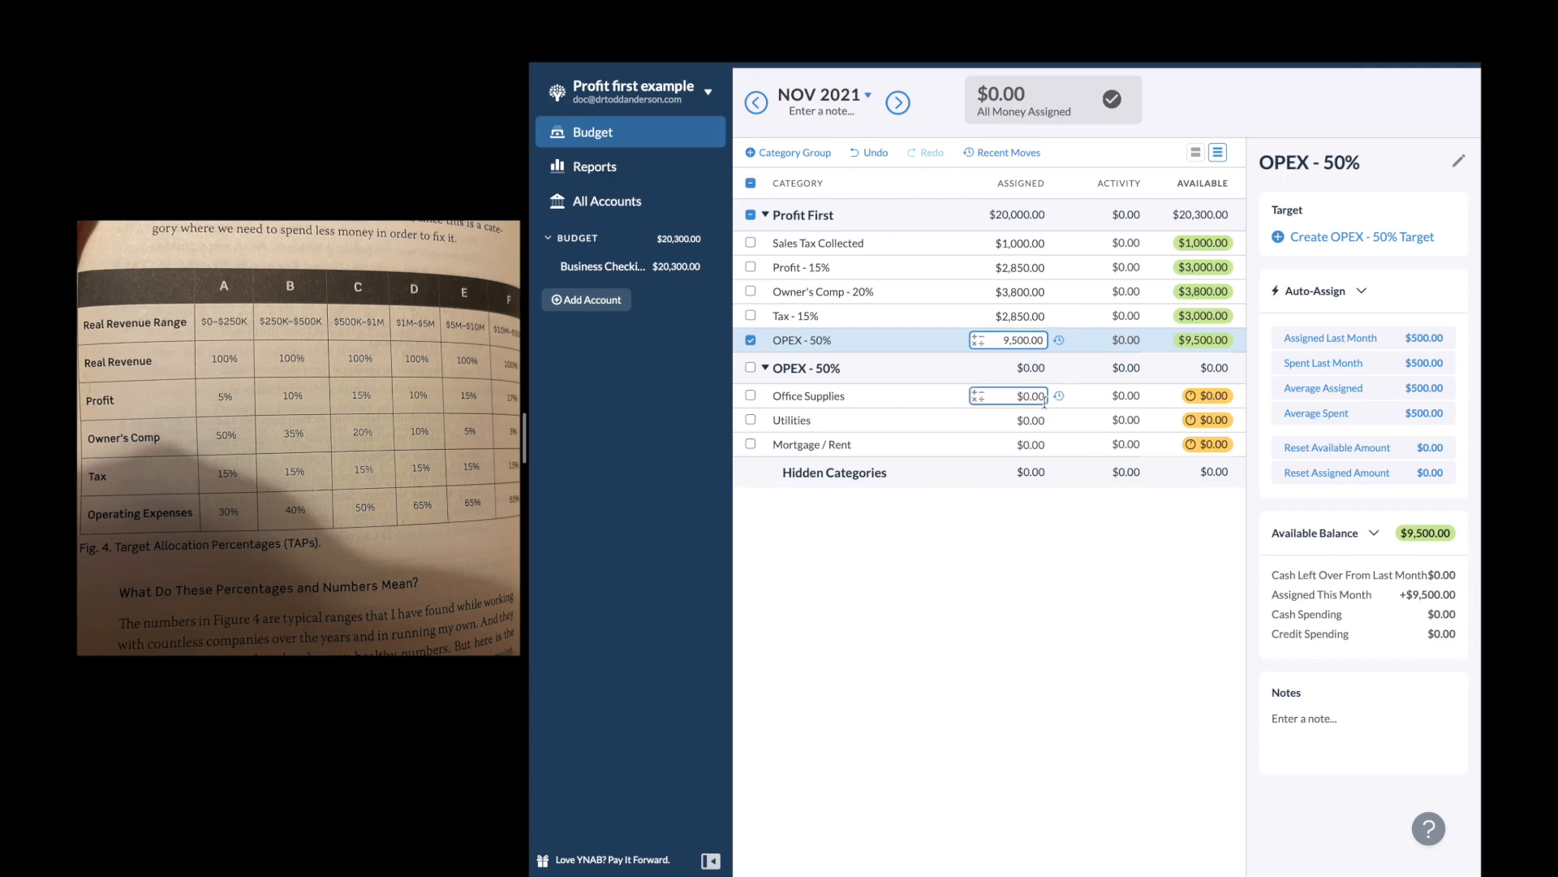
left_click(751, 368)
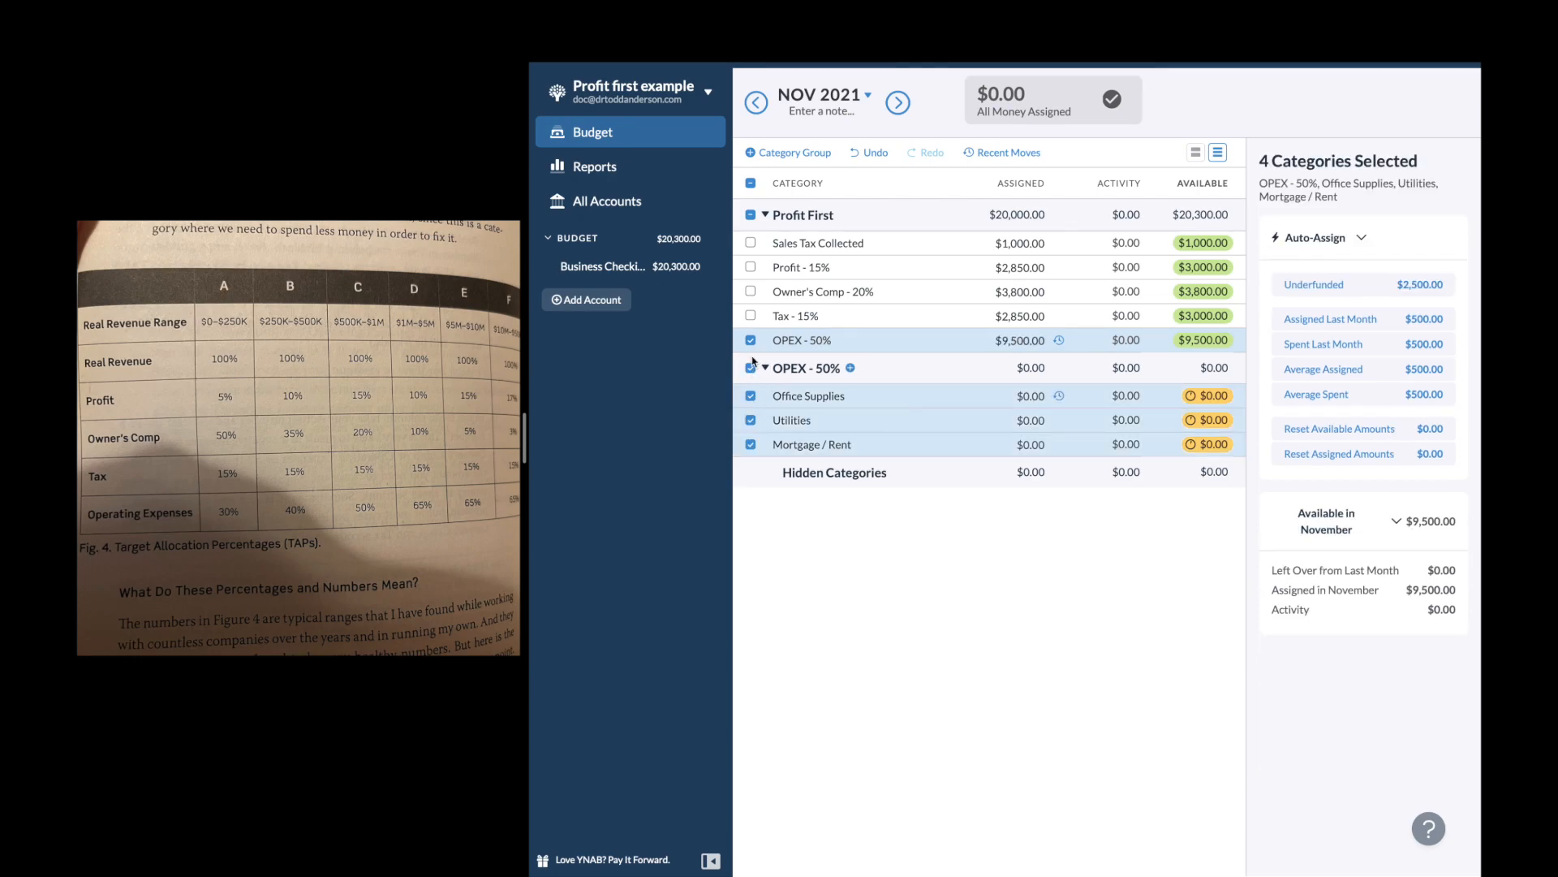
left_click(751, 340)
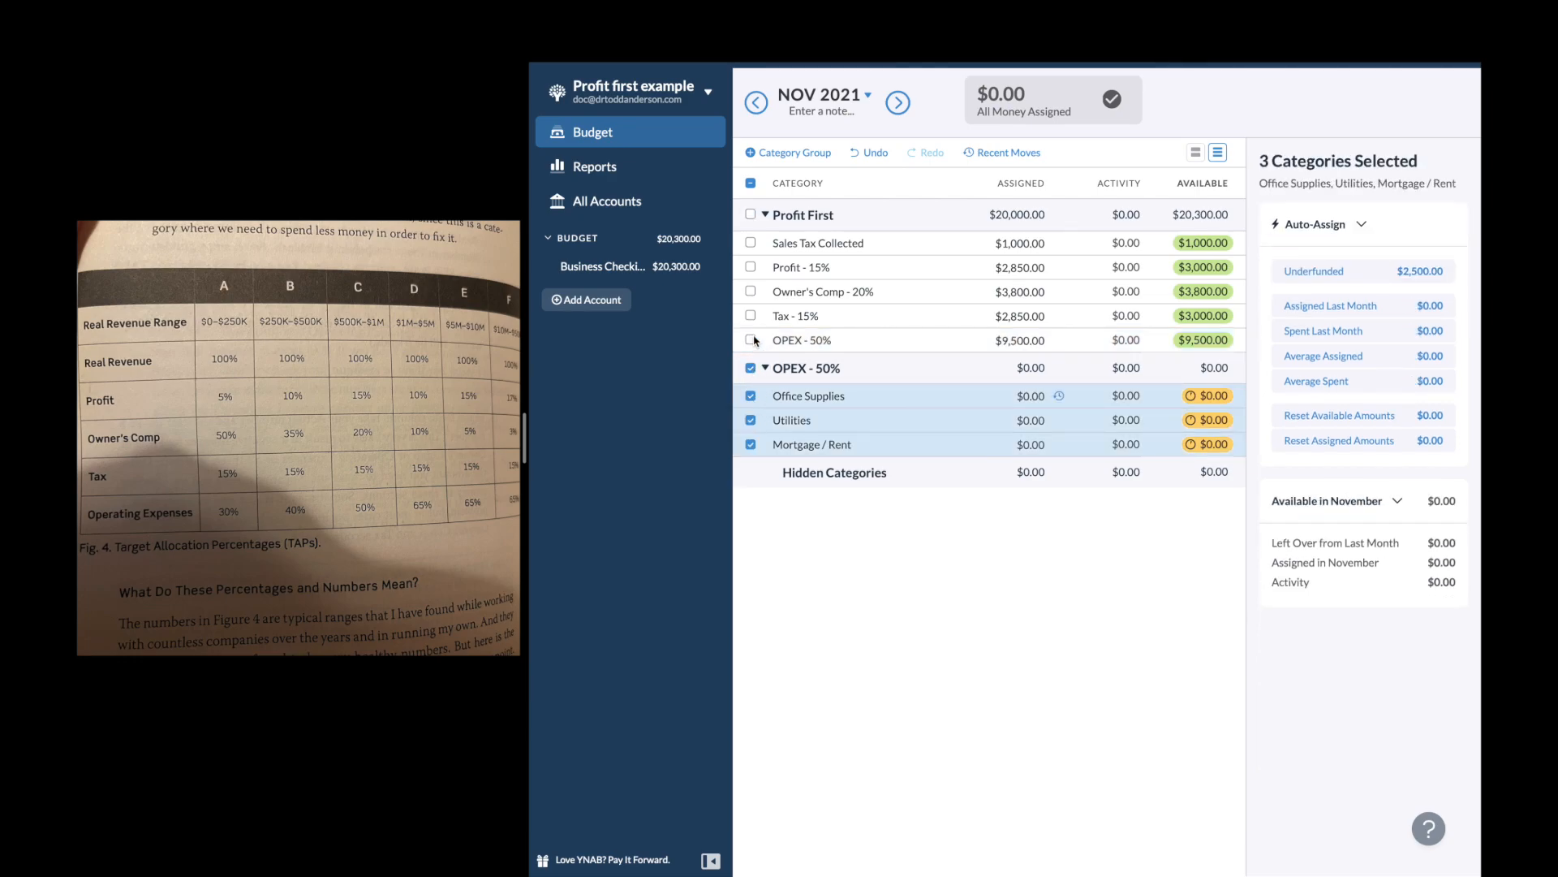
left_click(1349, 281)
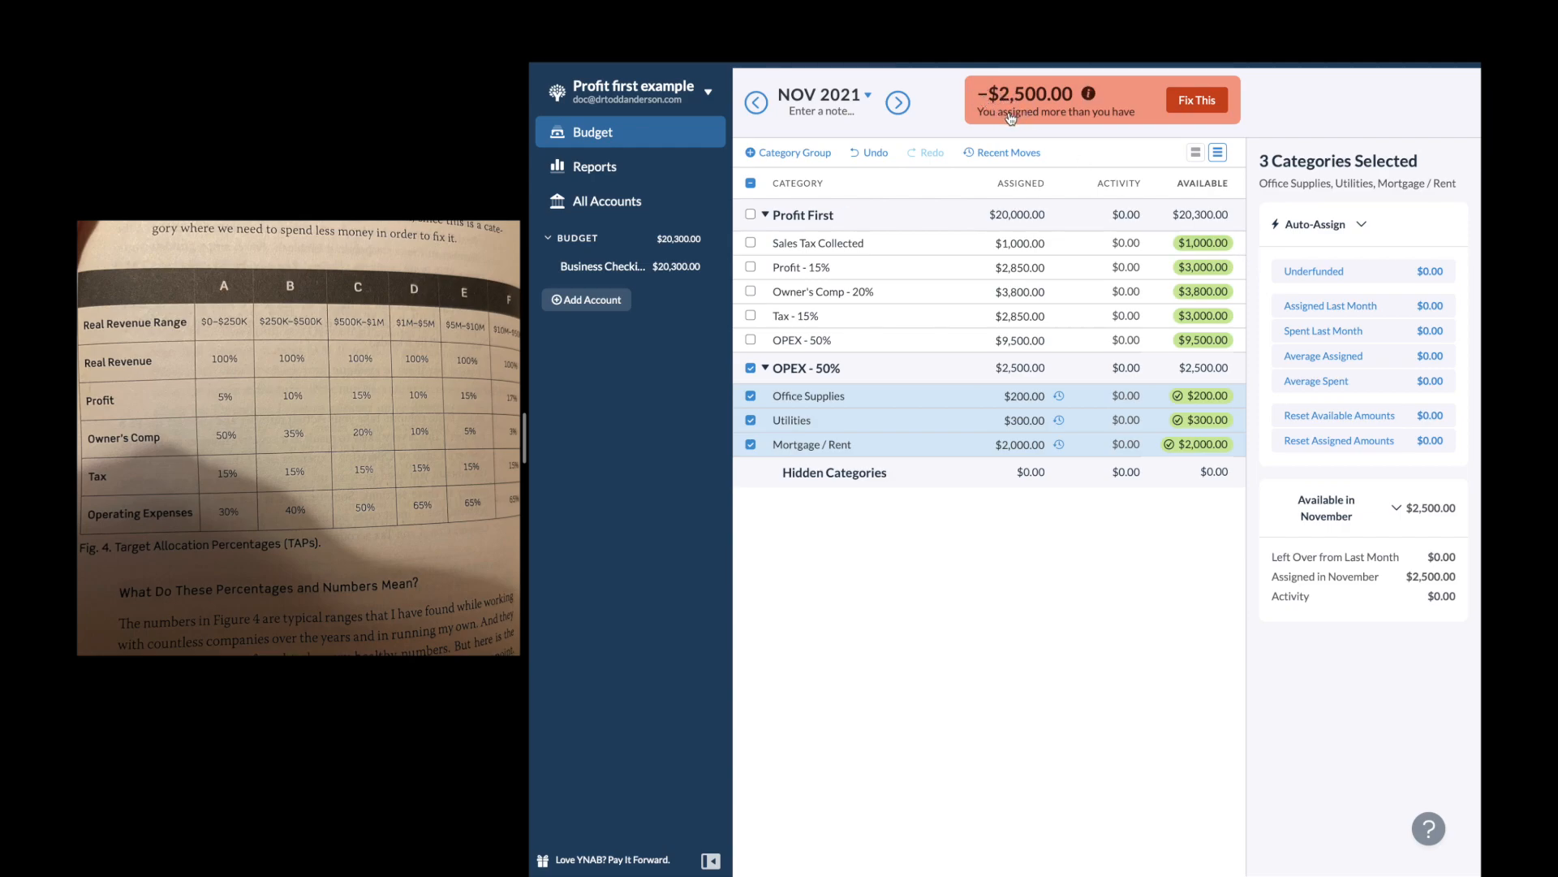
Fix November's over-assignment by un-assigning the money from the Profit First: OPEX - 50% category
left_click(1029, 341)
left_click(1205, 108)
left_click(1242, 171)
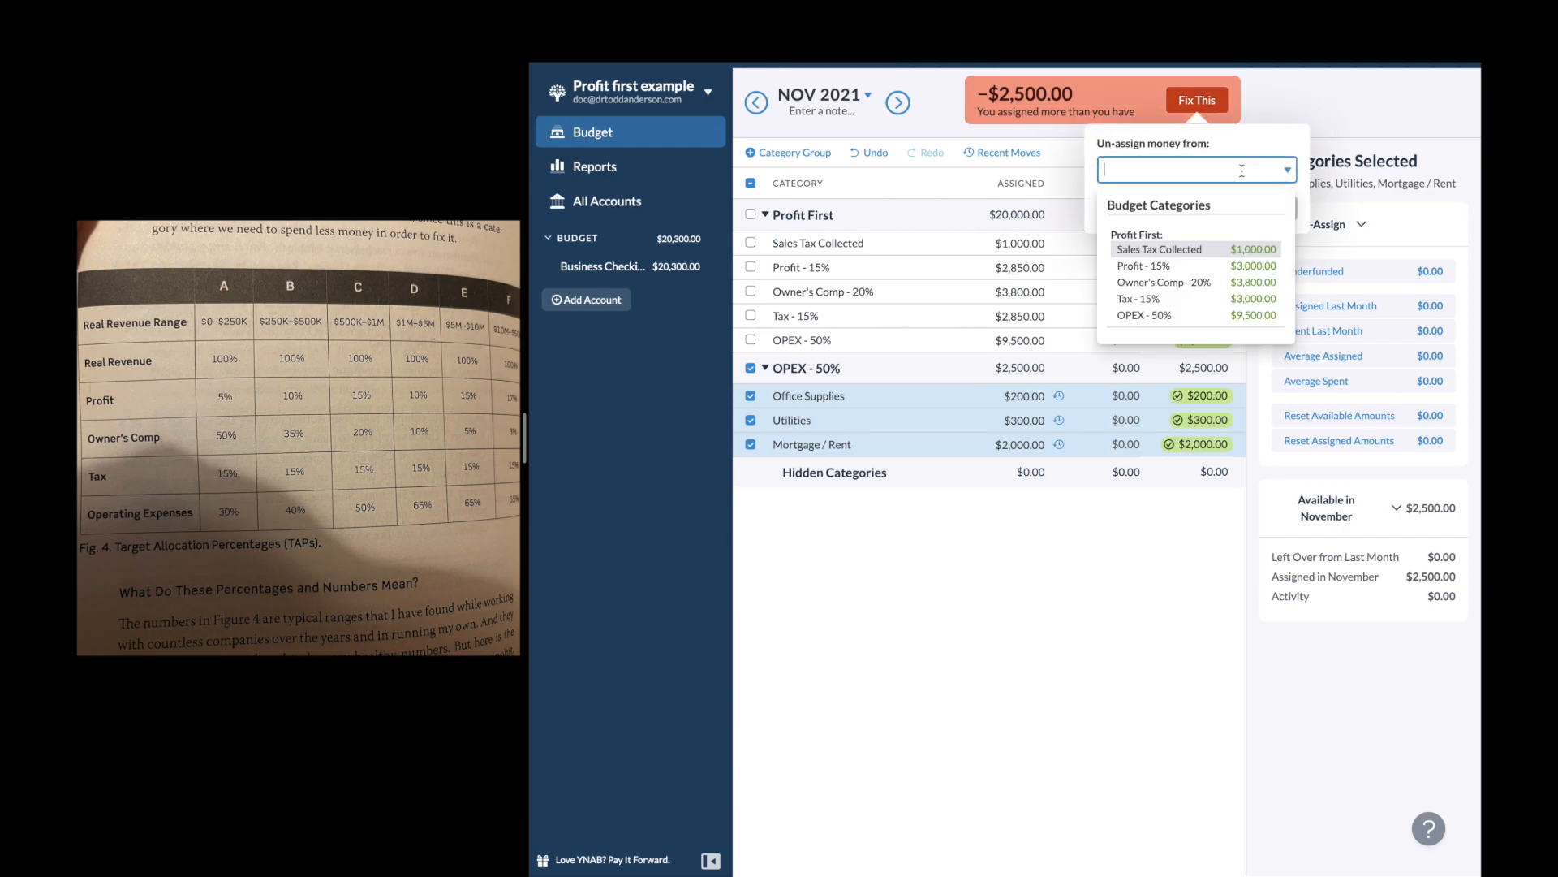
left_click(1162, 316)
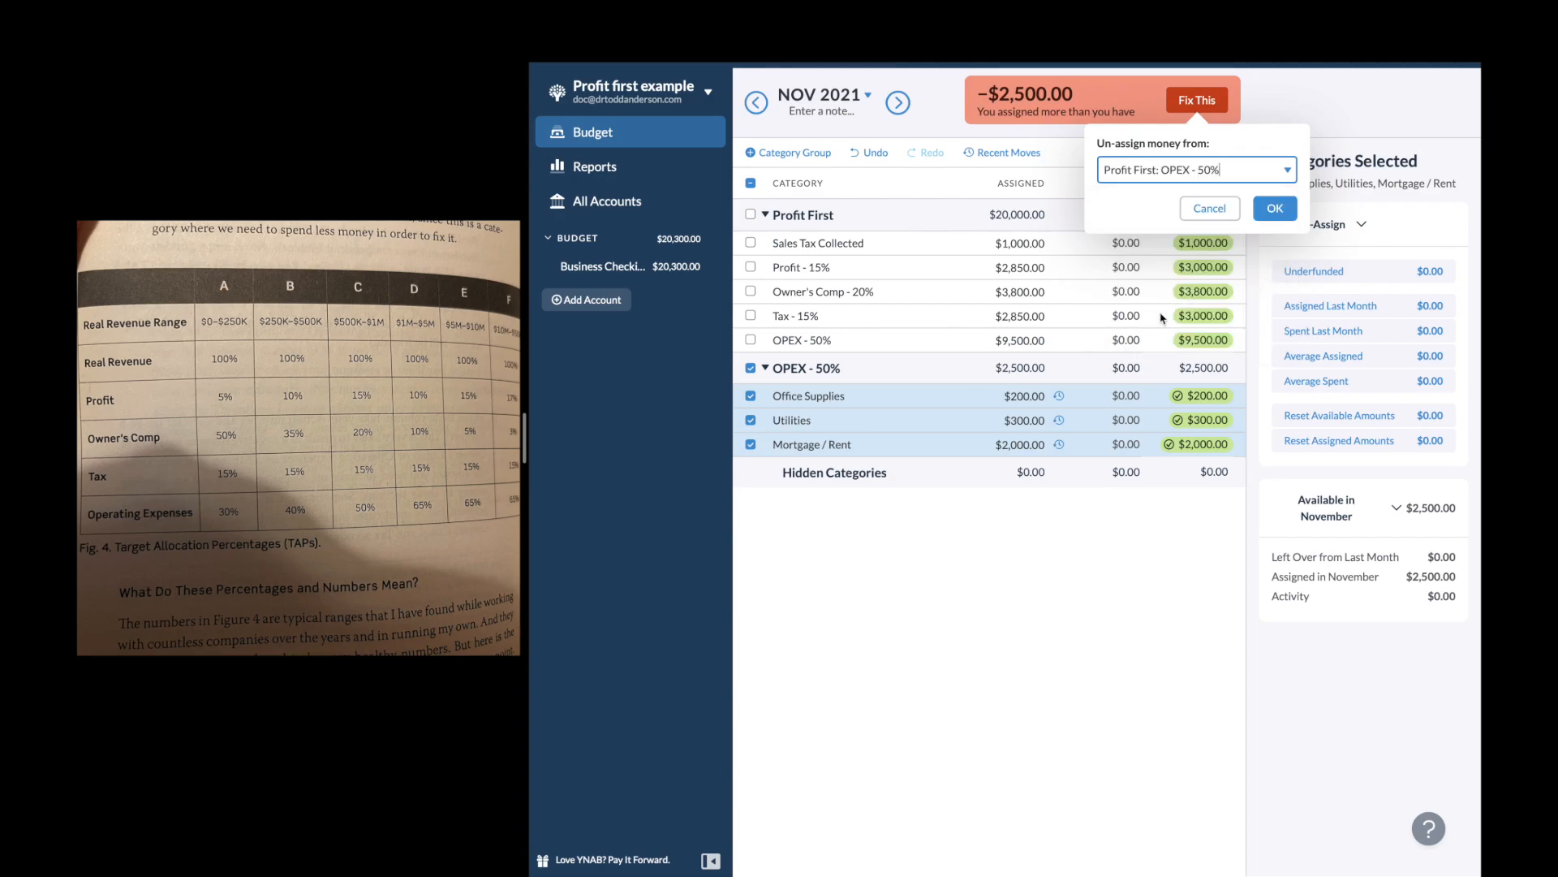
left_click(1275, 212)
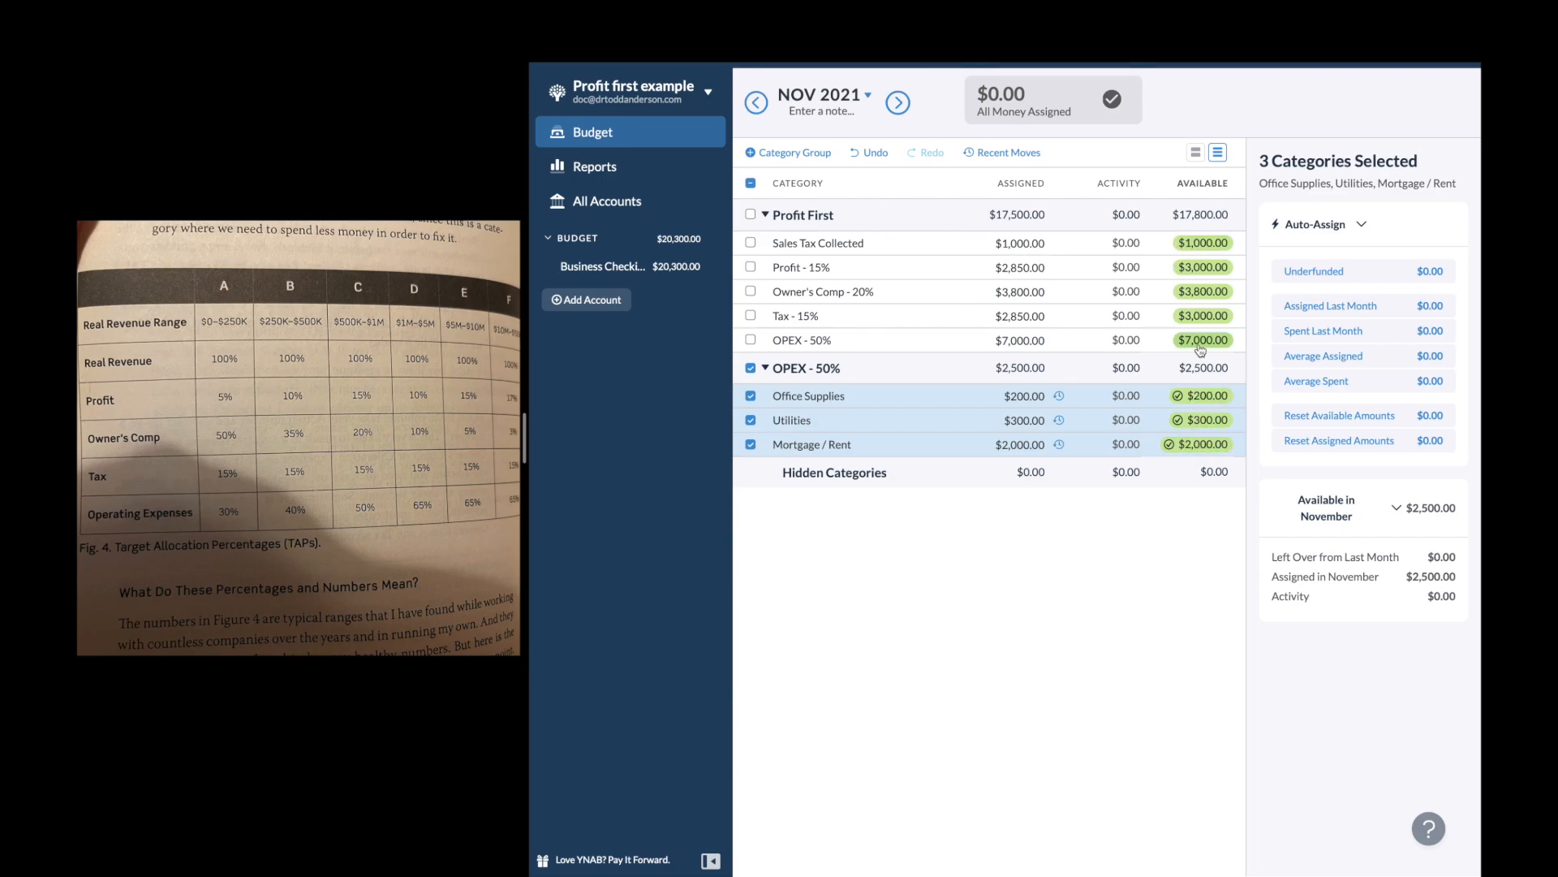
For December 2021, auto-assign the OPEX group's underfunded $2,500 and cover it by un-assigning money from Profit First: OPEX - 50%
left_click(896, 104)
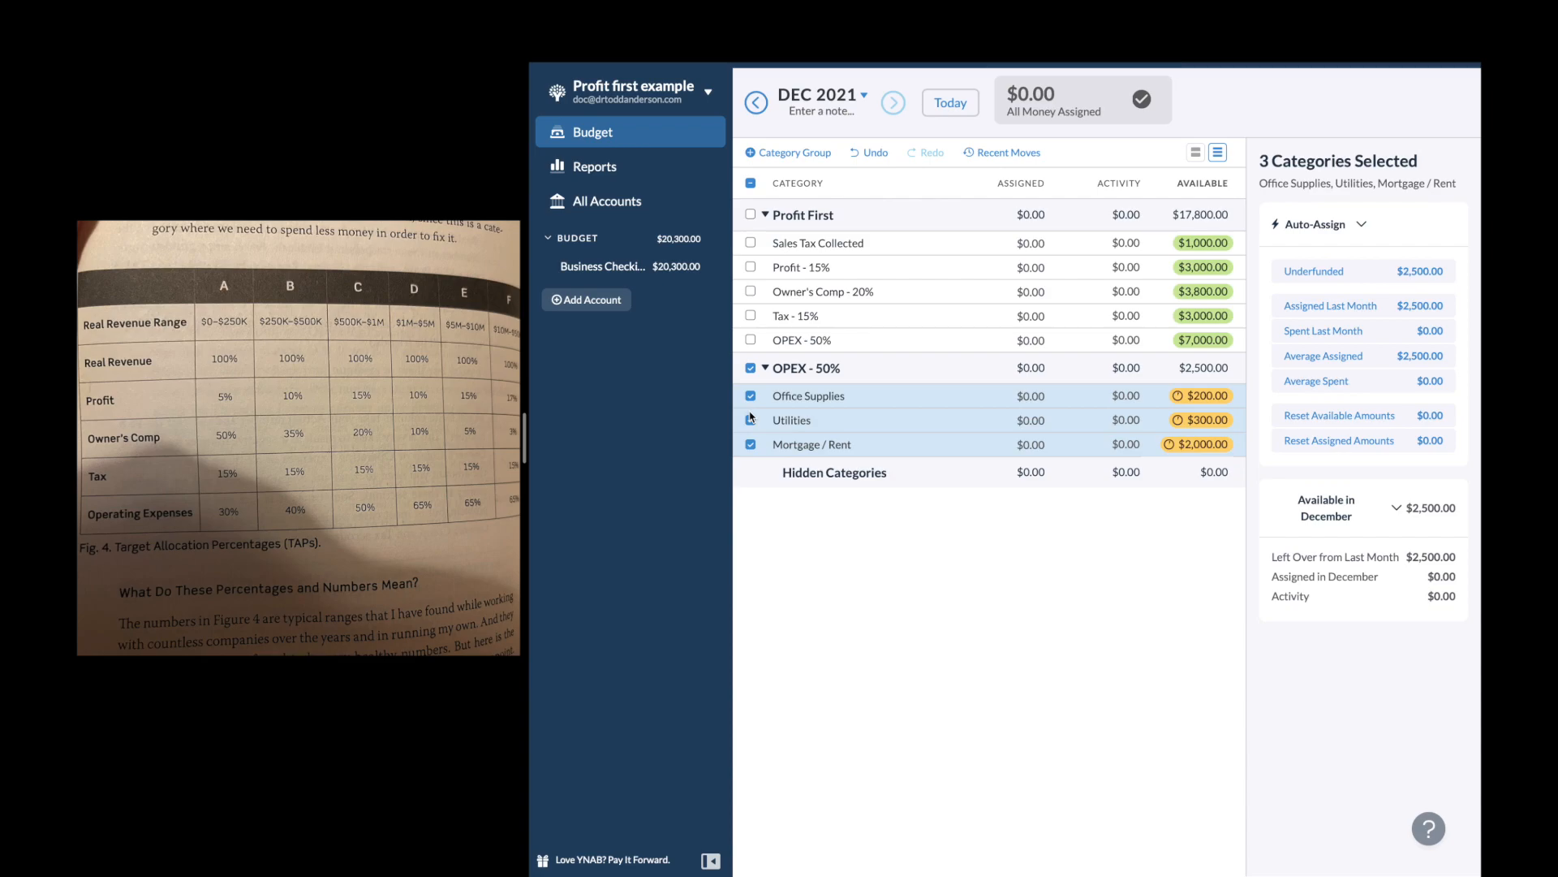
left_click(1381, 276)
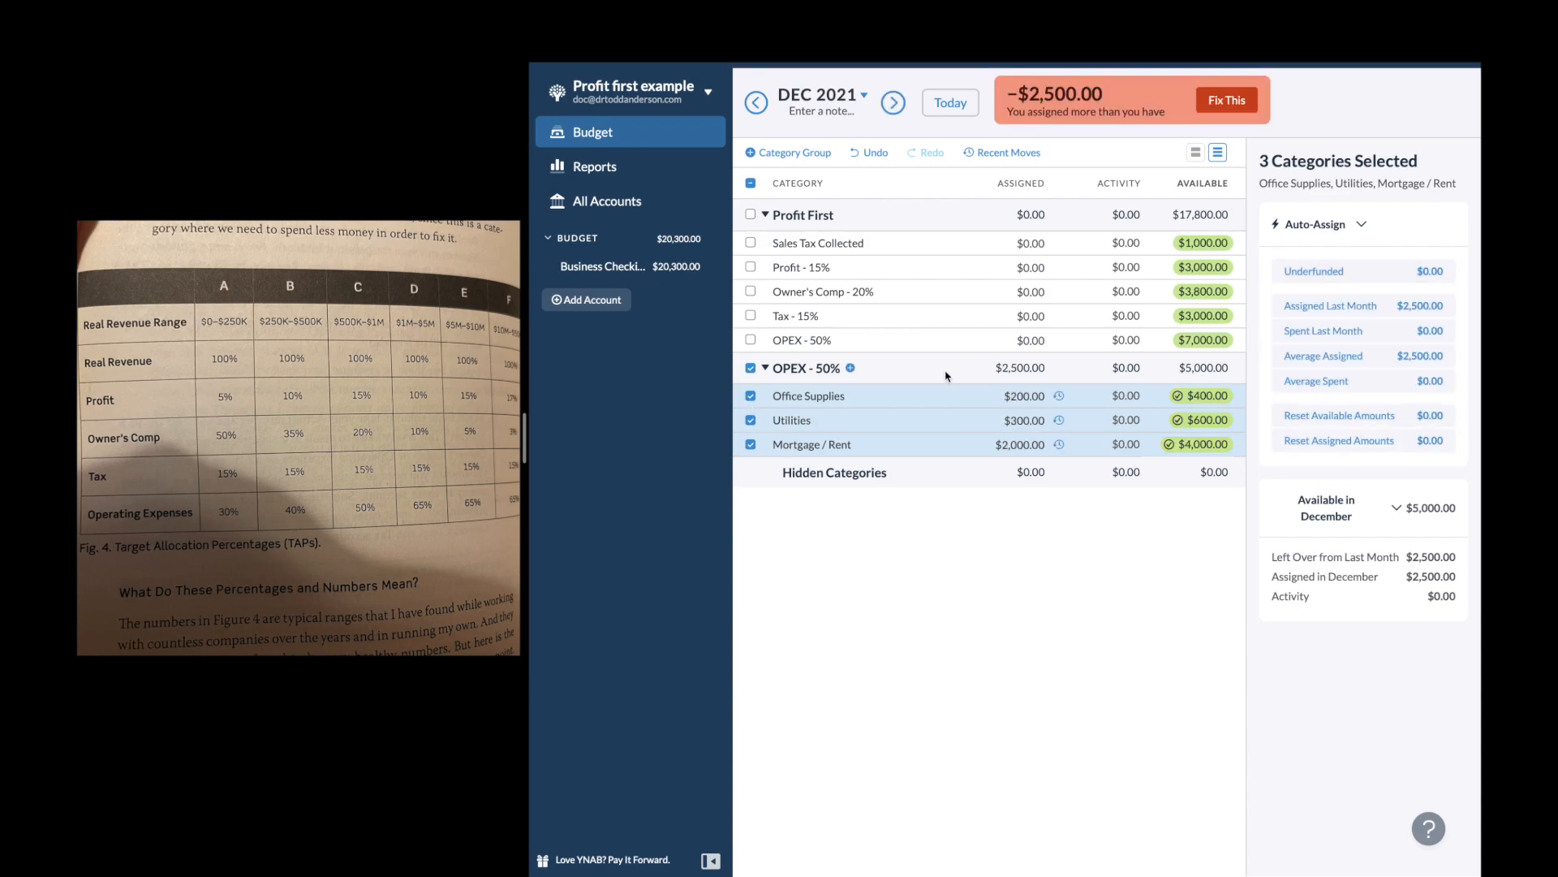
left_click(1240, 104)
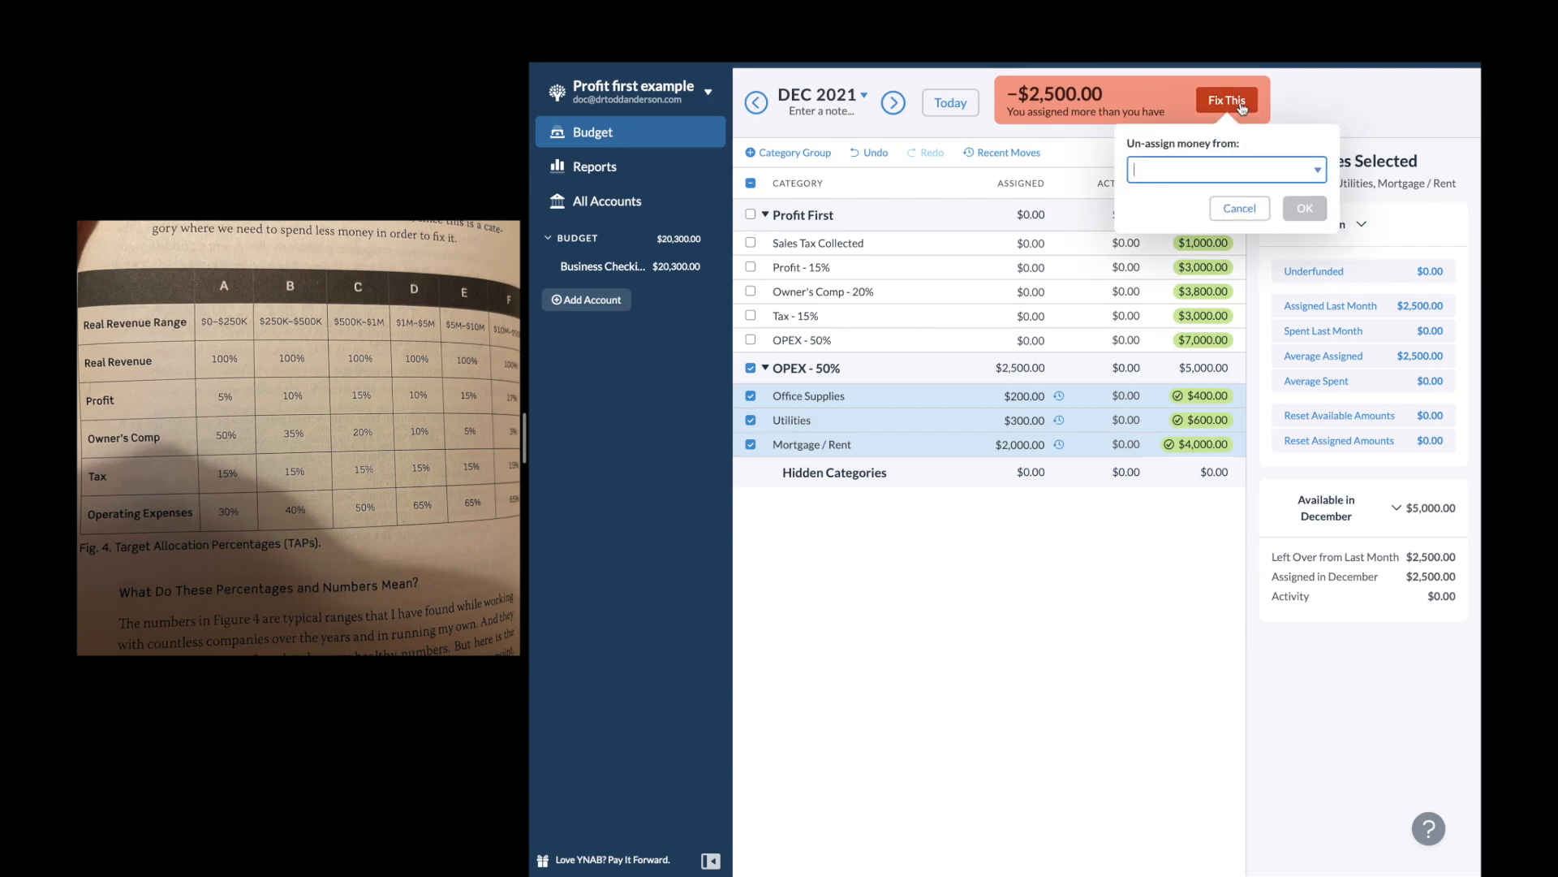
left_click(1263, 170)
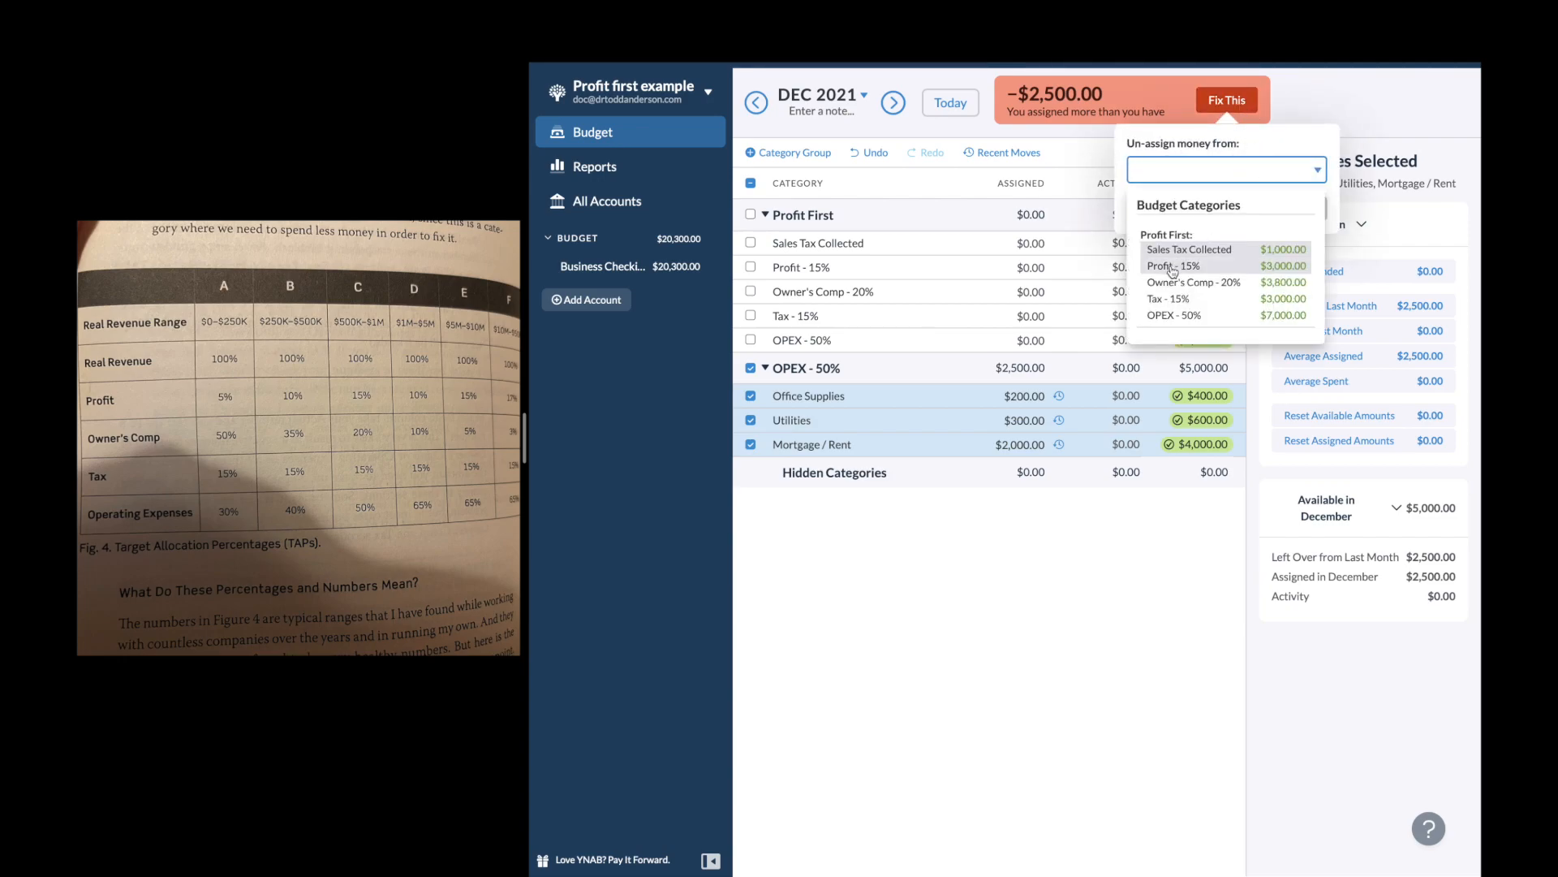
left_click(1183, 316)
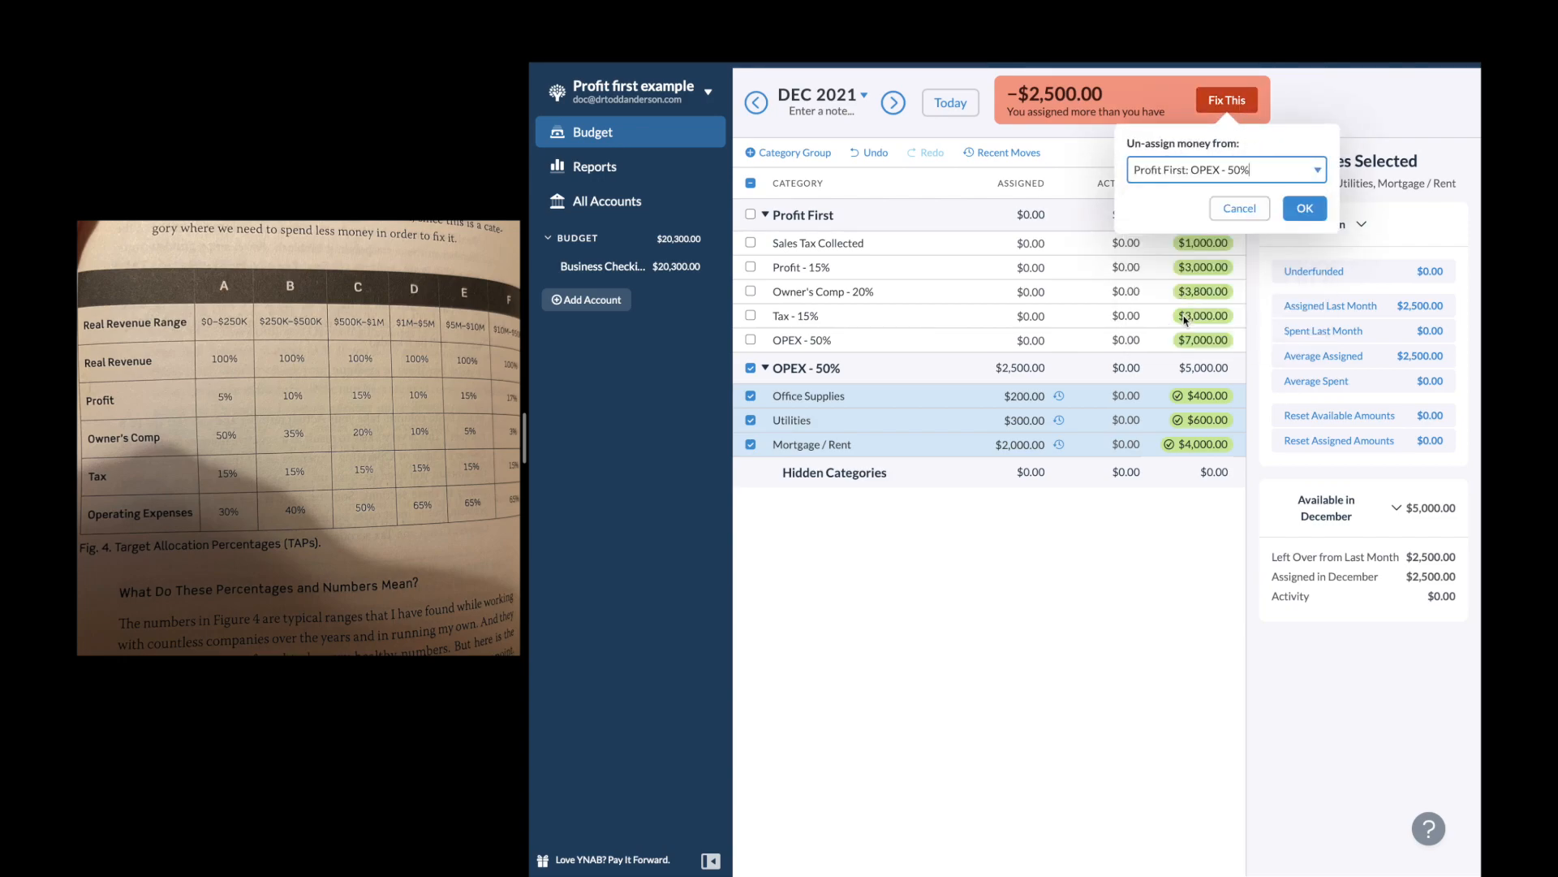
left_click(1304, 208)
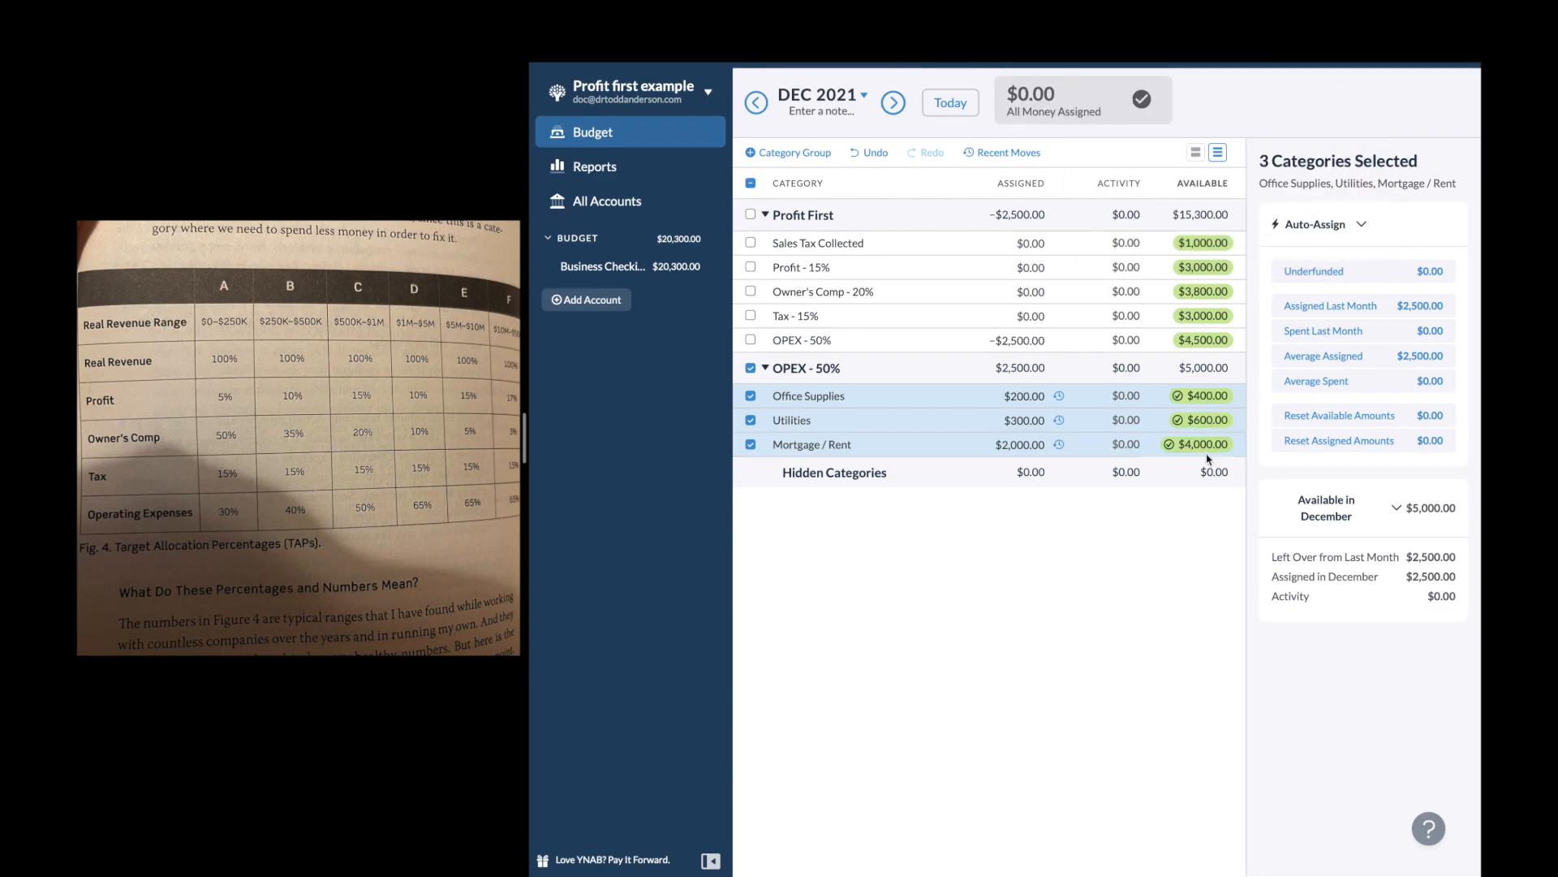
For January 2022, auto-assign the OPEX group's underfunded $2,500 and cover it by un-assigning money from Profit First: OPEX - 50%
left_click(892, 104)
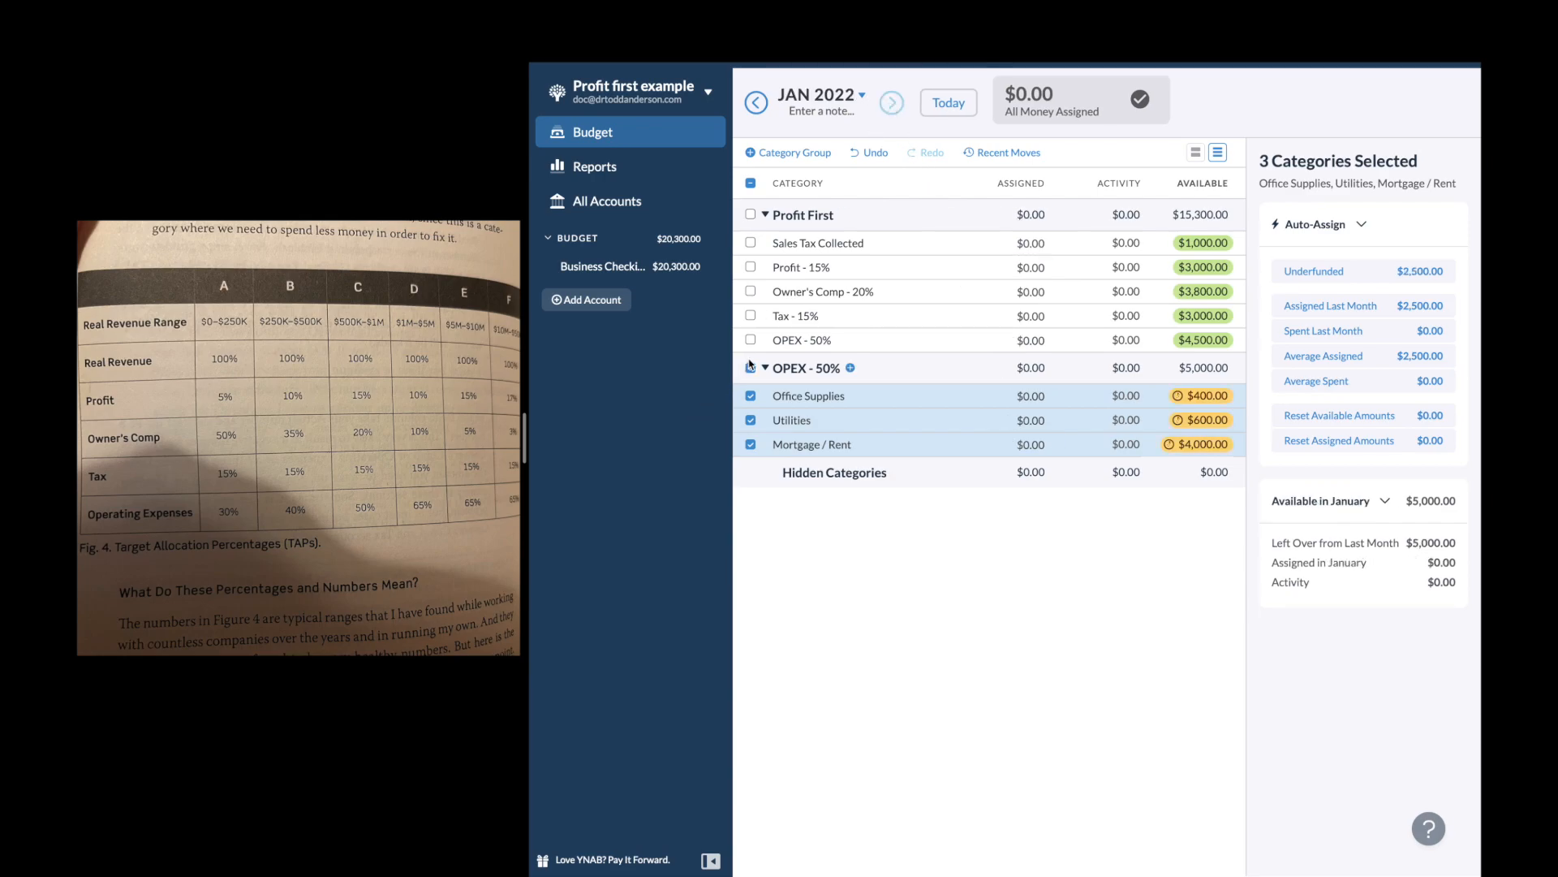
left_click(1345, 280)
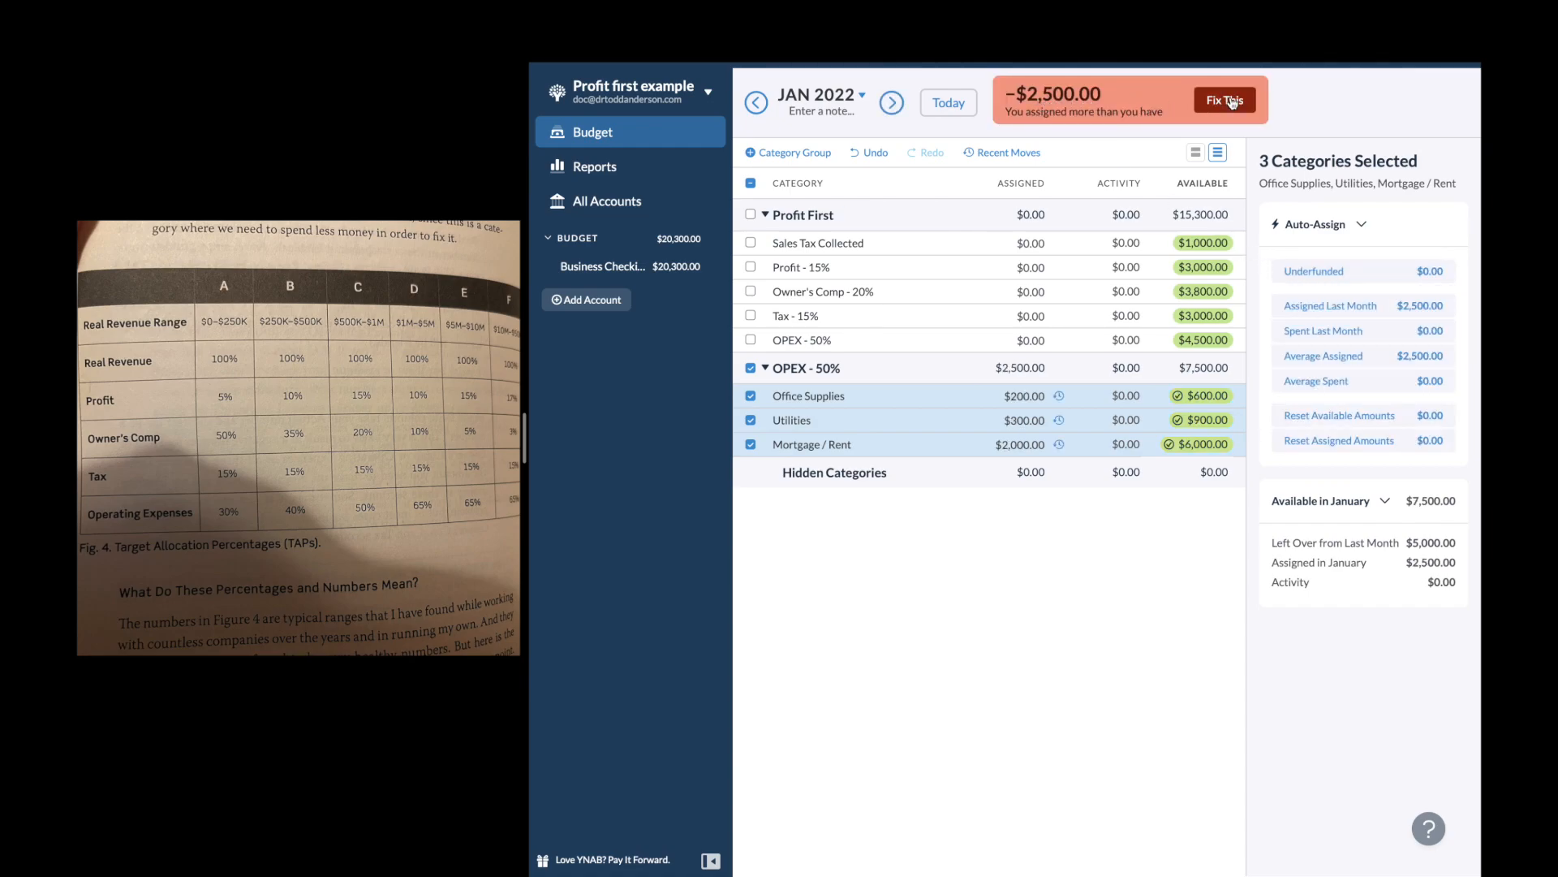
left_click(1226, 100)
left_click(1192, 166)
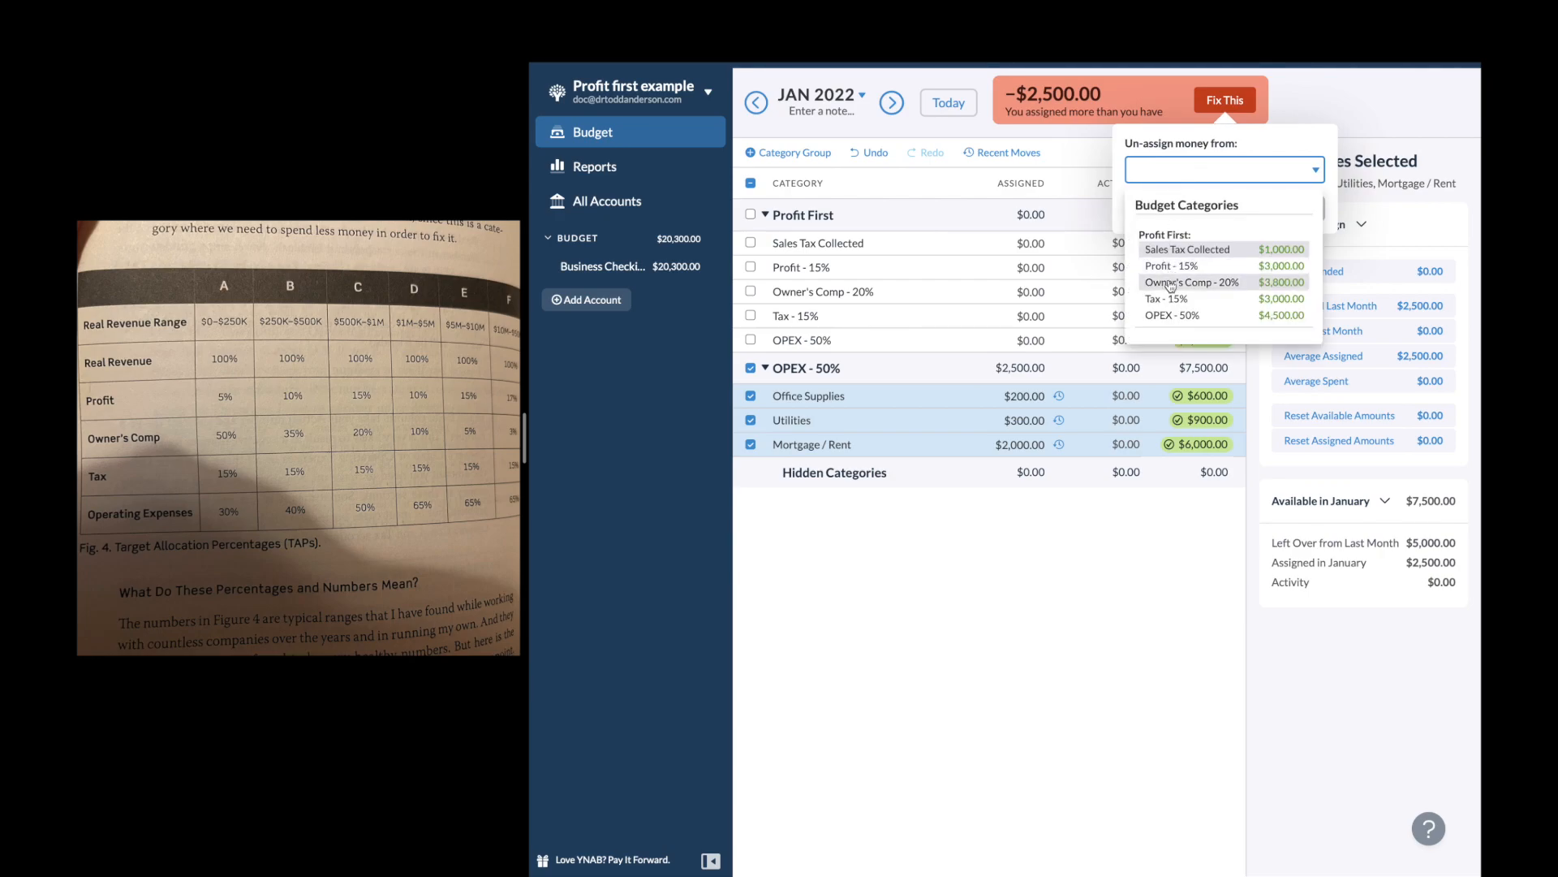
left_click(1169, 316)
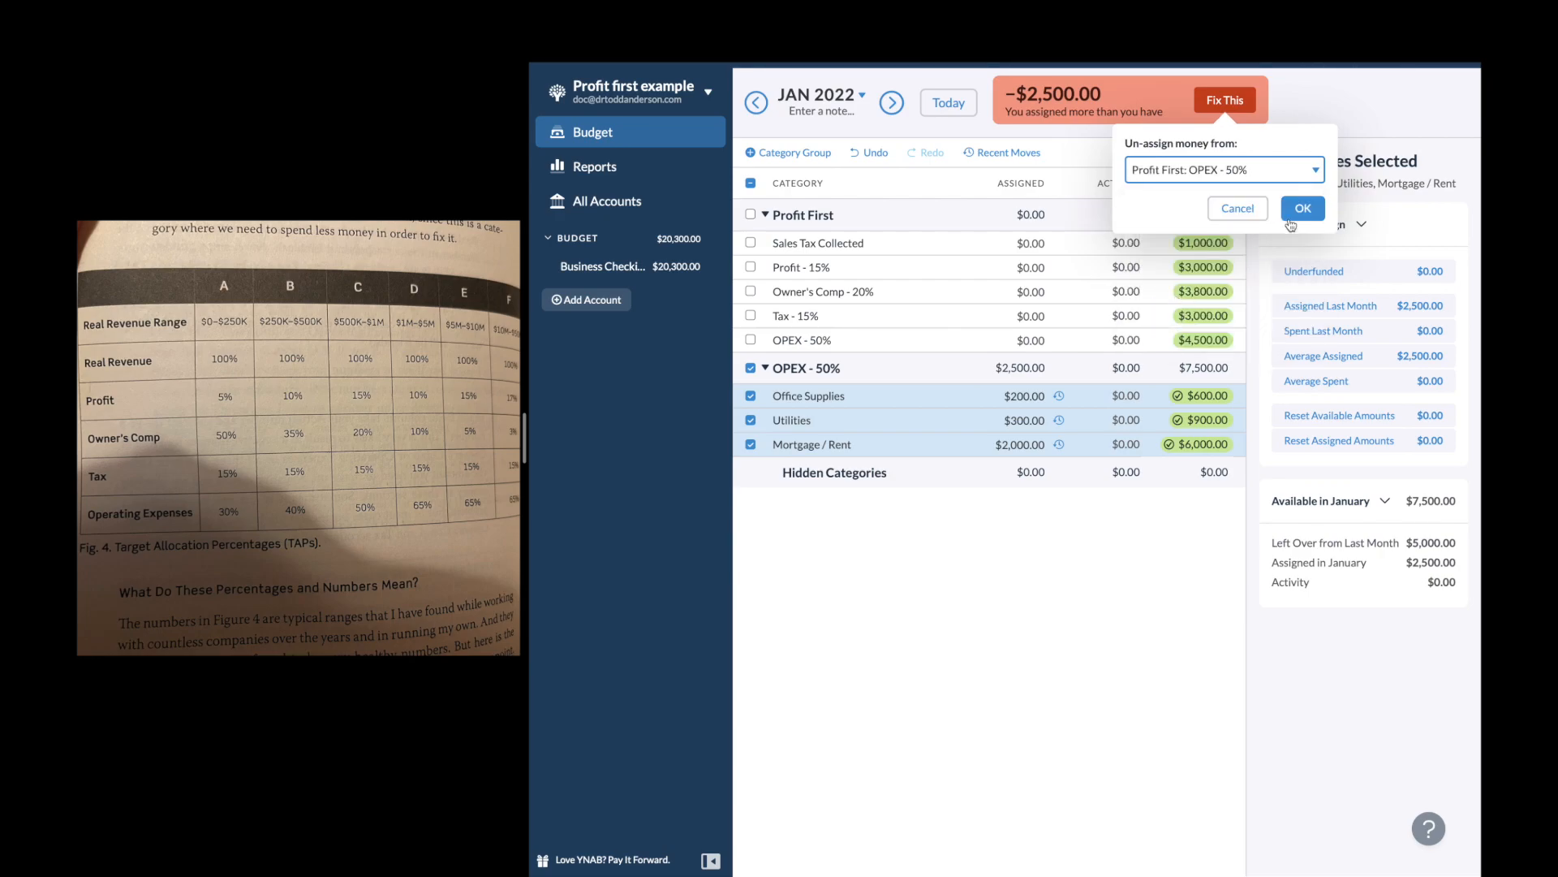
left_click(1299, 211)
For February 2022, auto-assign the OPEX group's underfunded $2,500 and un-assign the available money from Profit First: OPEX - 50%
left_click(893, 104)
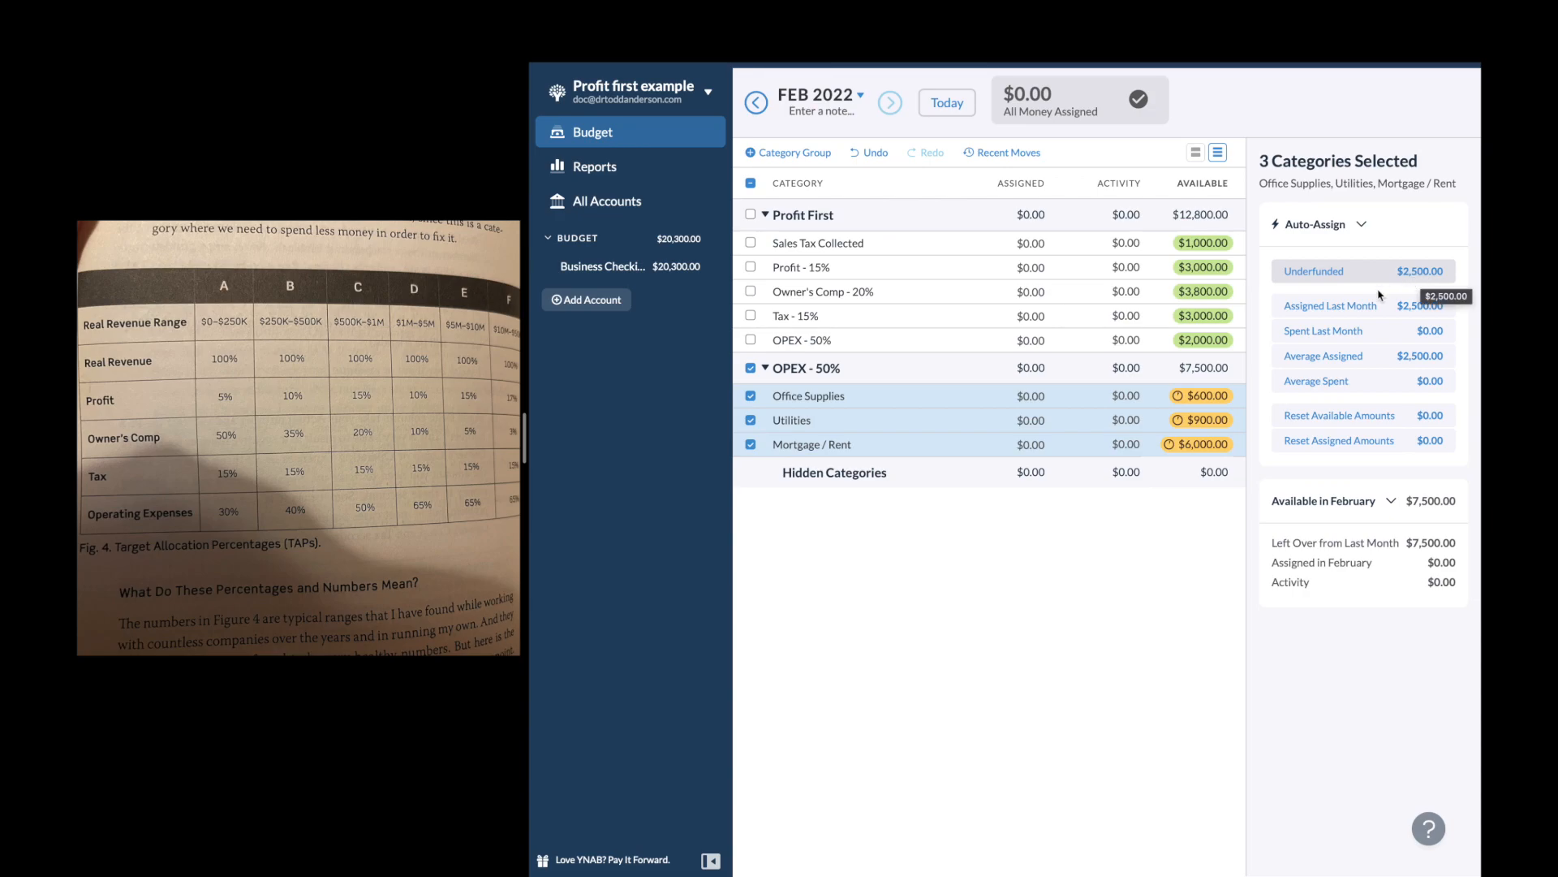
left_click(1325, 275)
left_click(1223, 100)
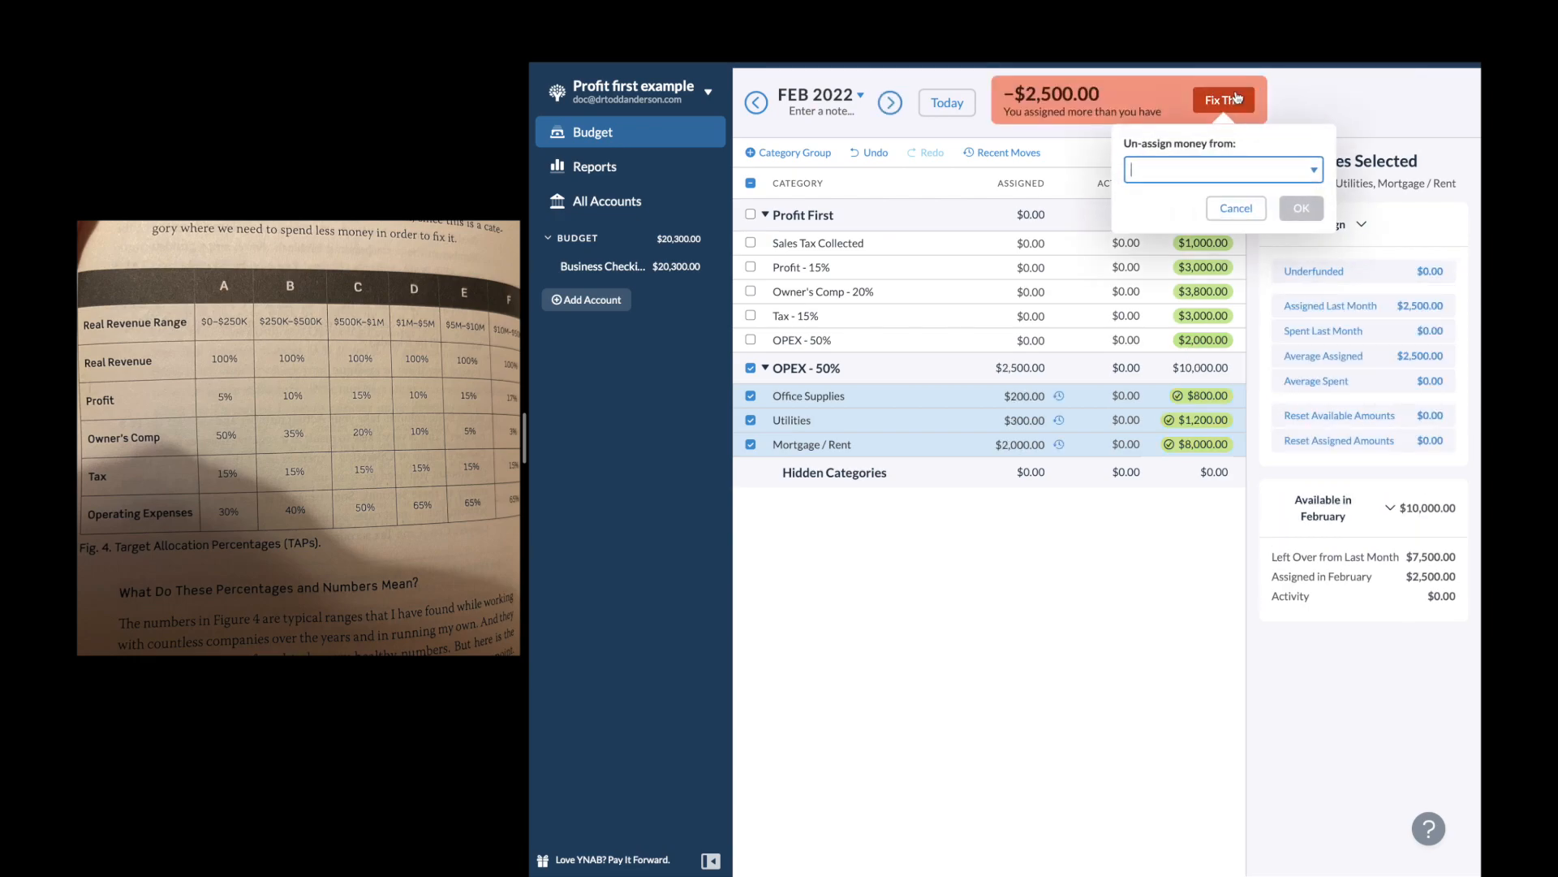
left_click(1211, 160)
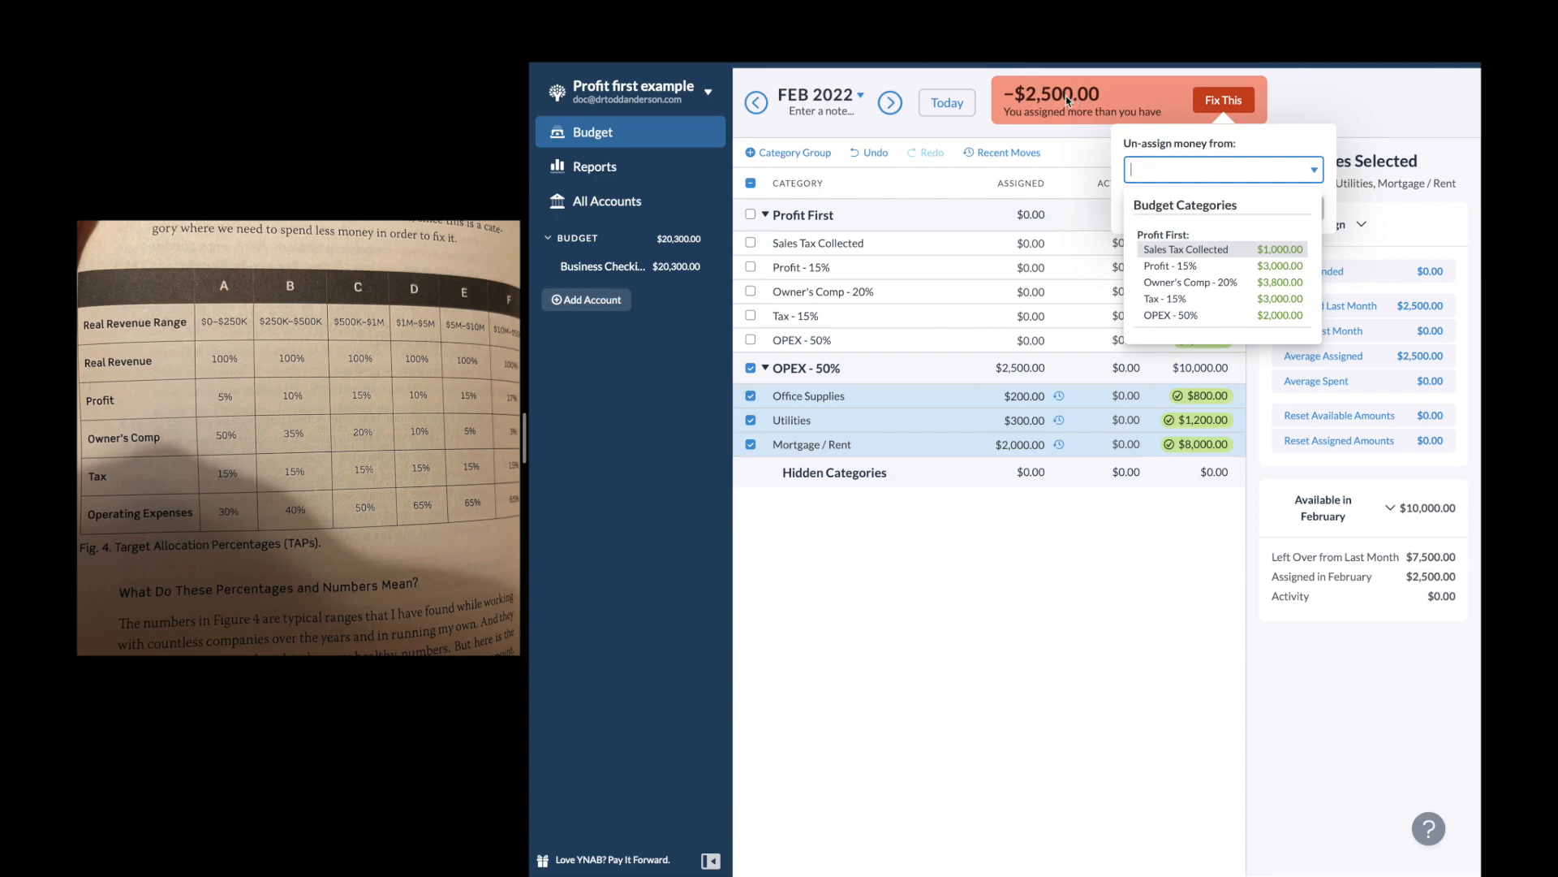
left_click(1182, 316)
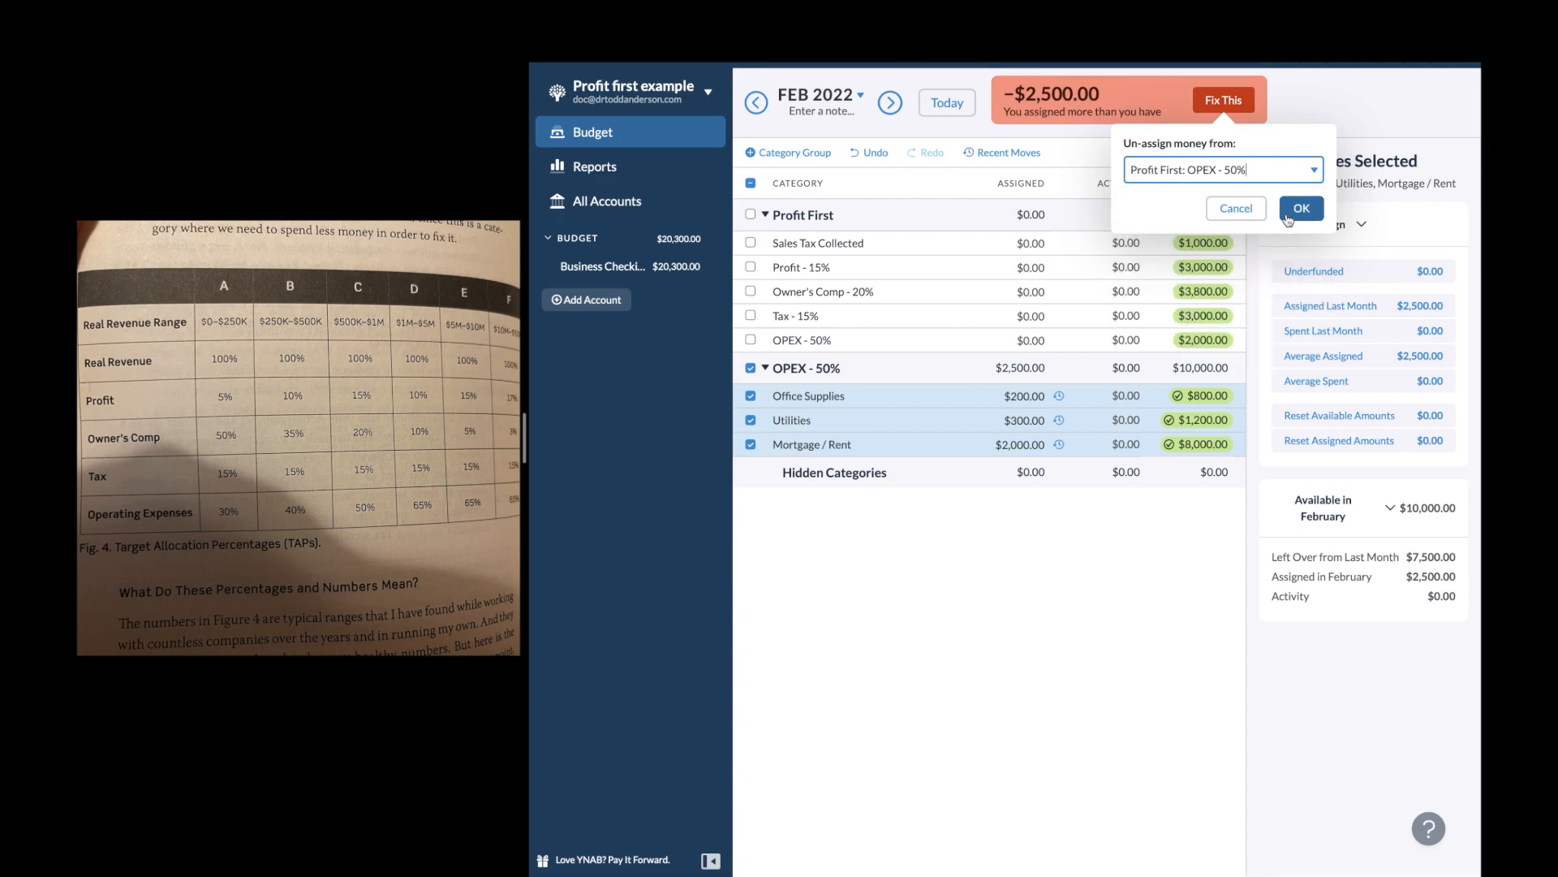
left_click(1301, 207)
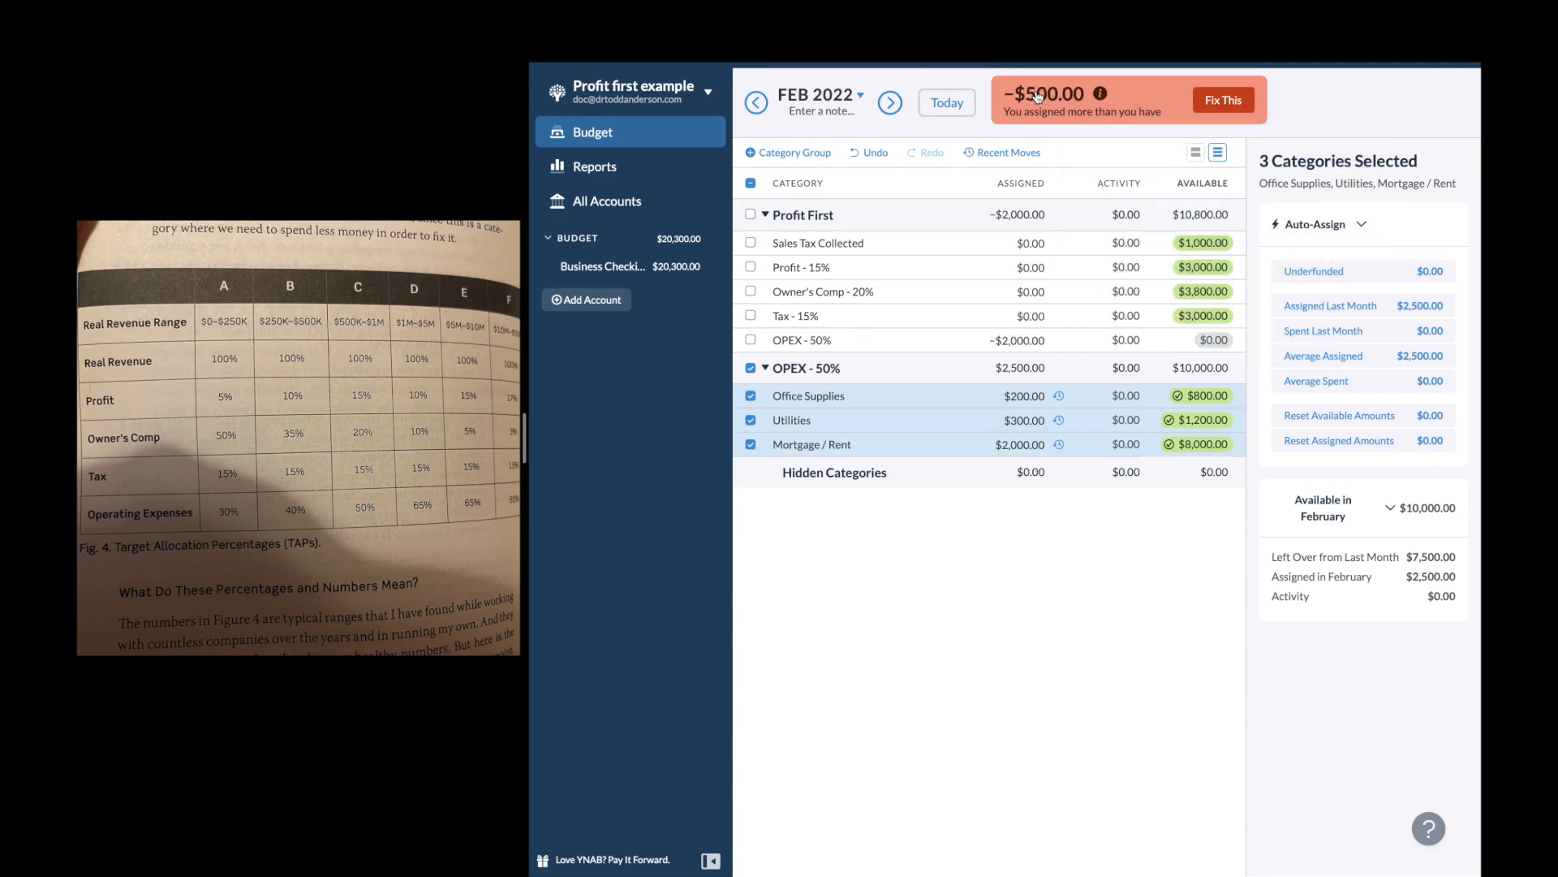
Set the February 2022 assigned amounts of Office Supplies and Utilities to $0
left_click(1040, 393)
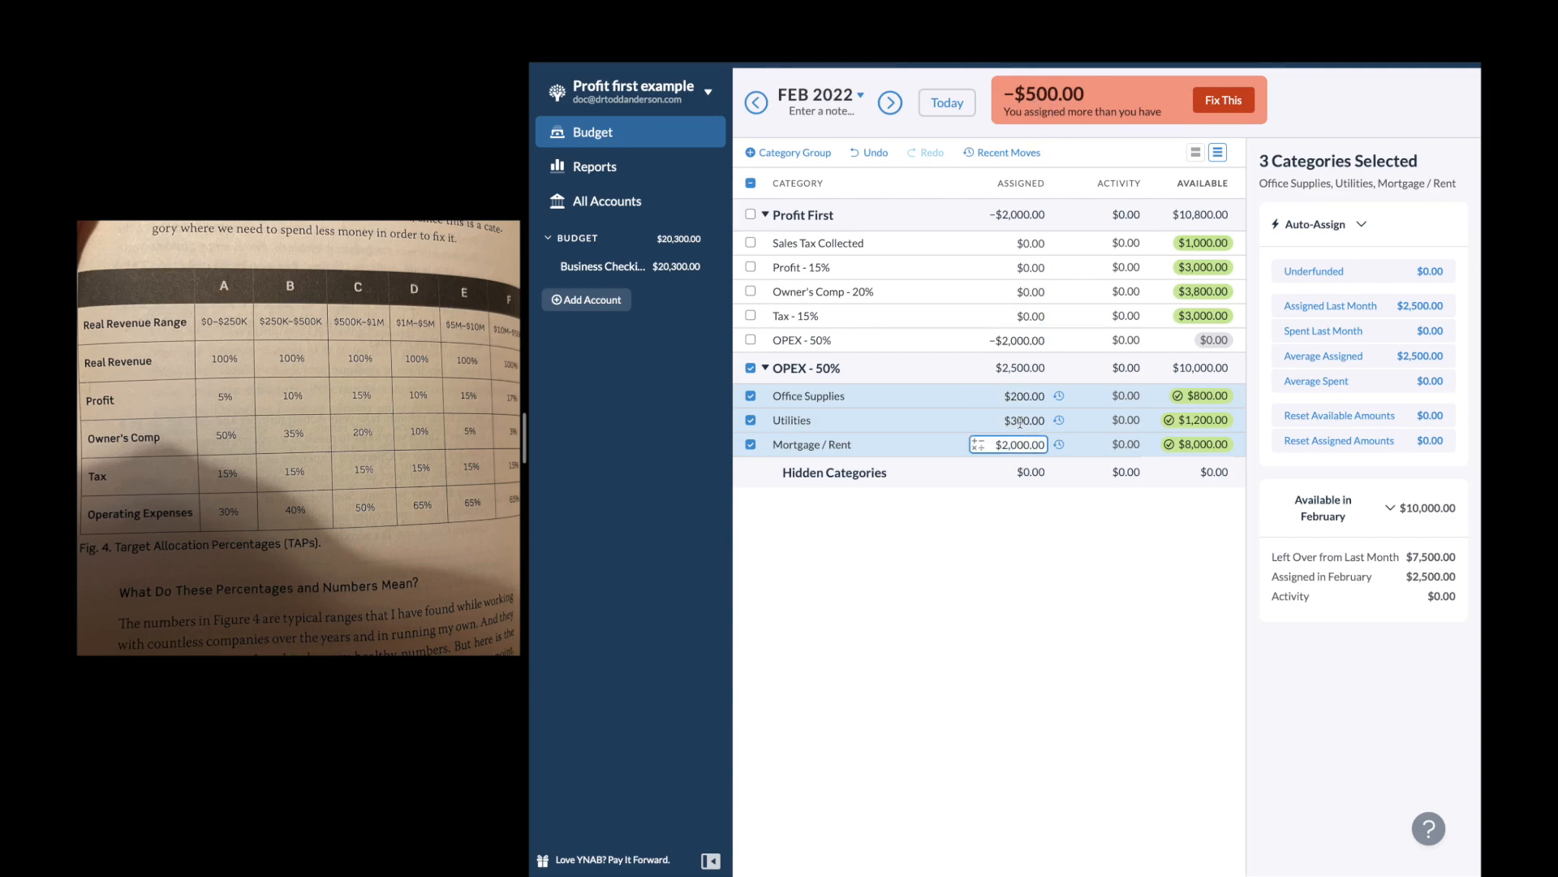
left_click(1039, 395)
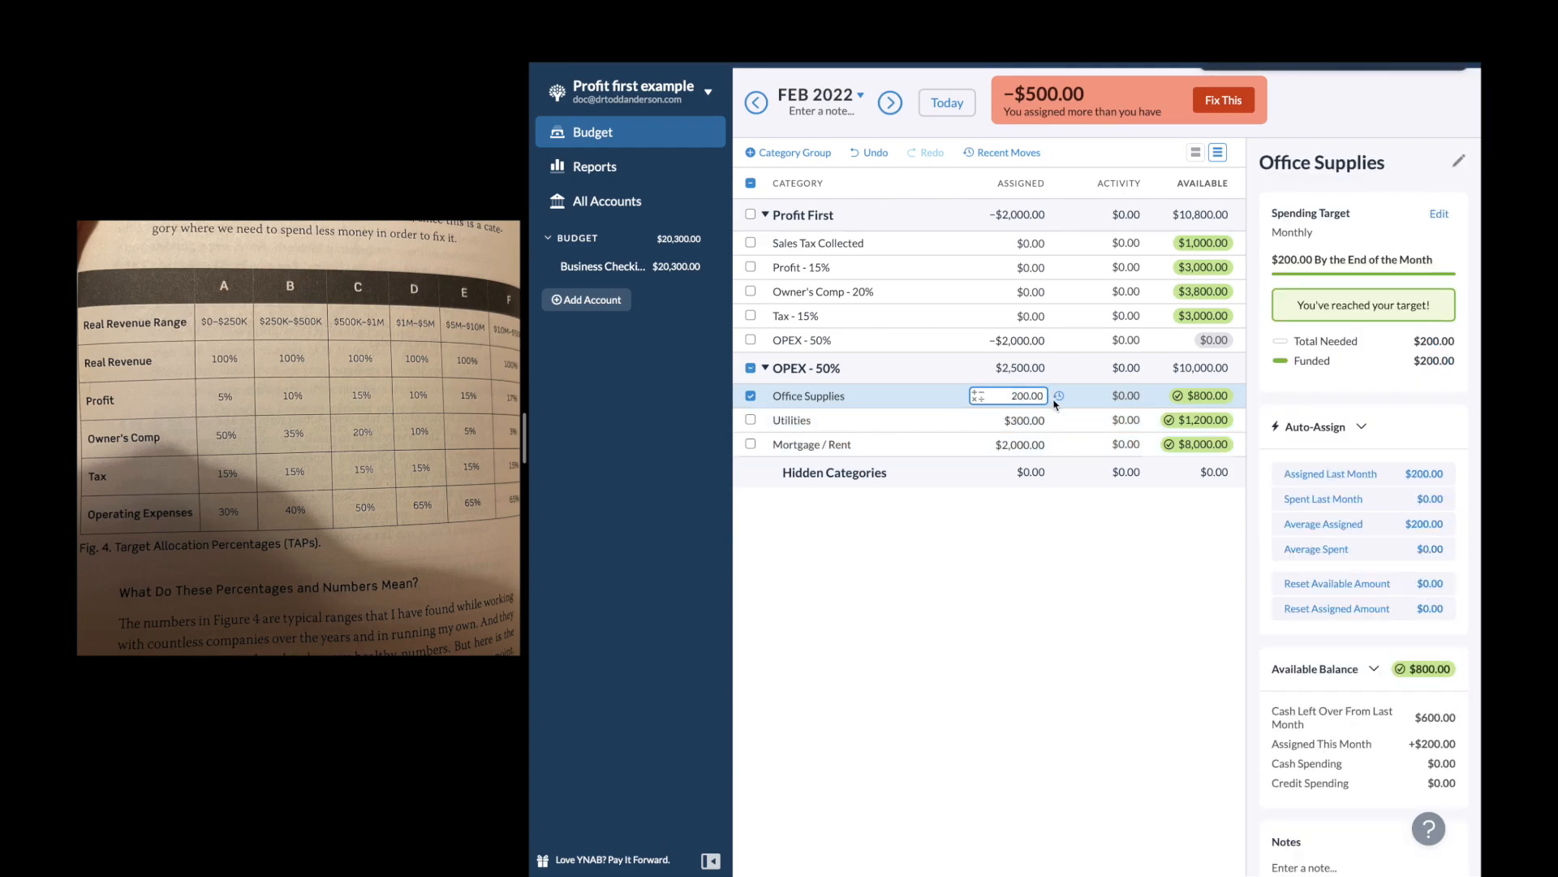
type("-200")
key("Return")
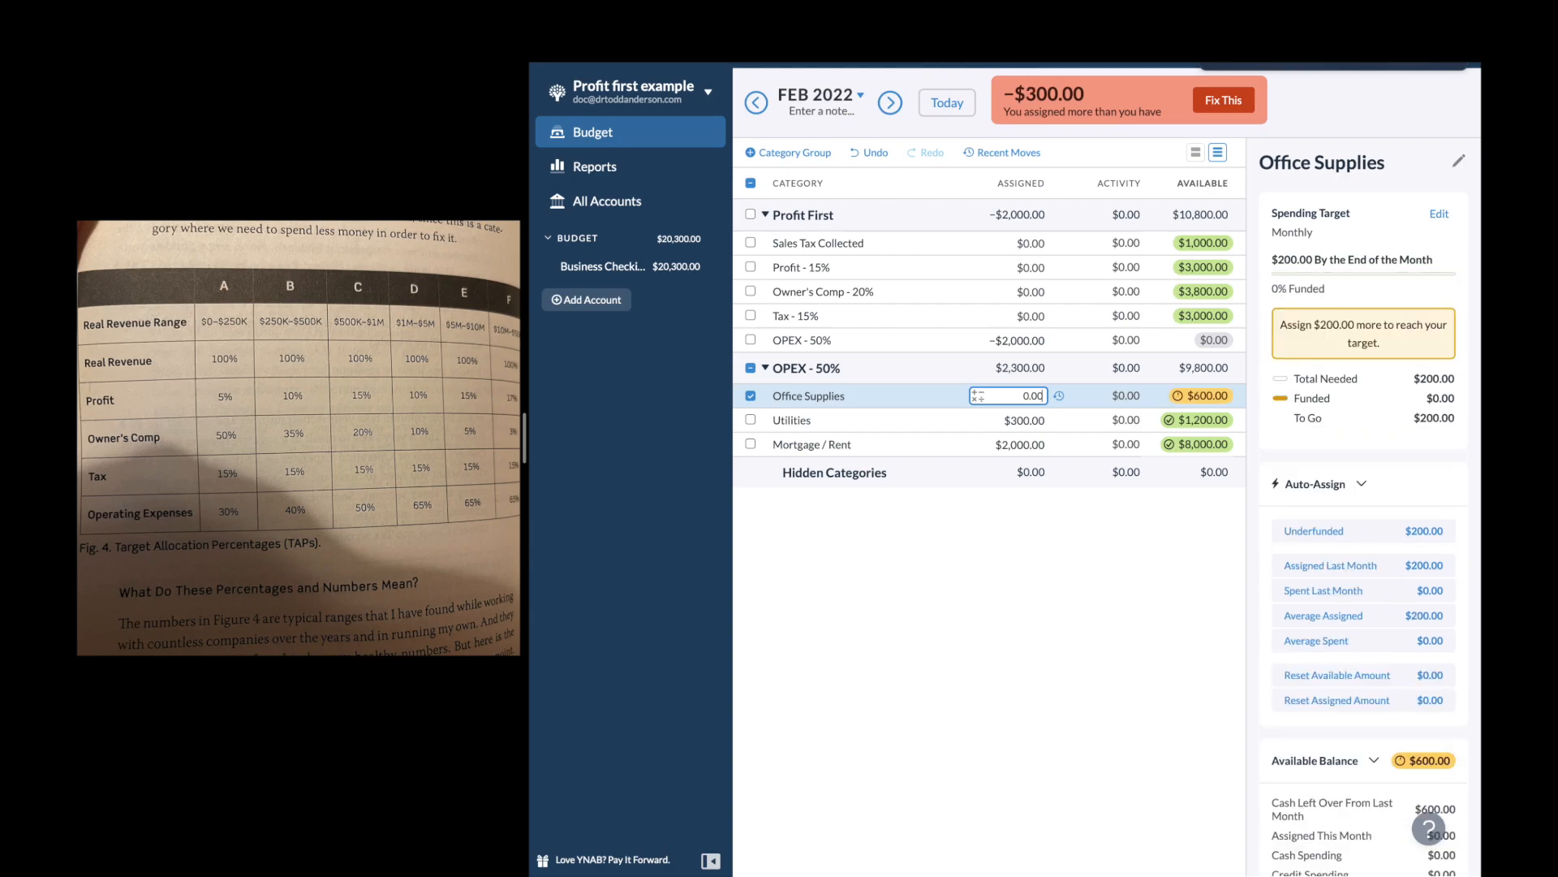
left_click(1024, 420)
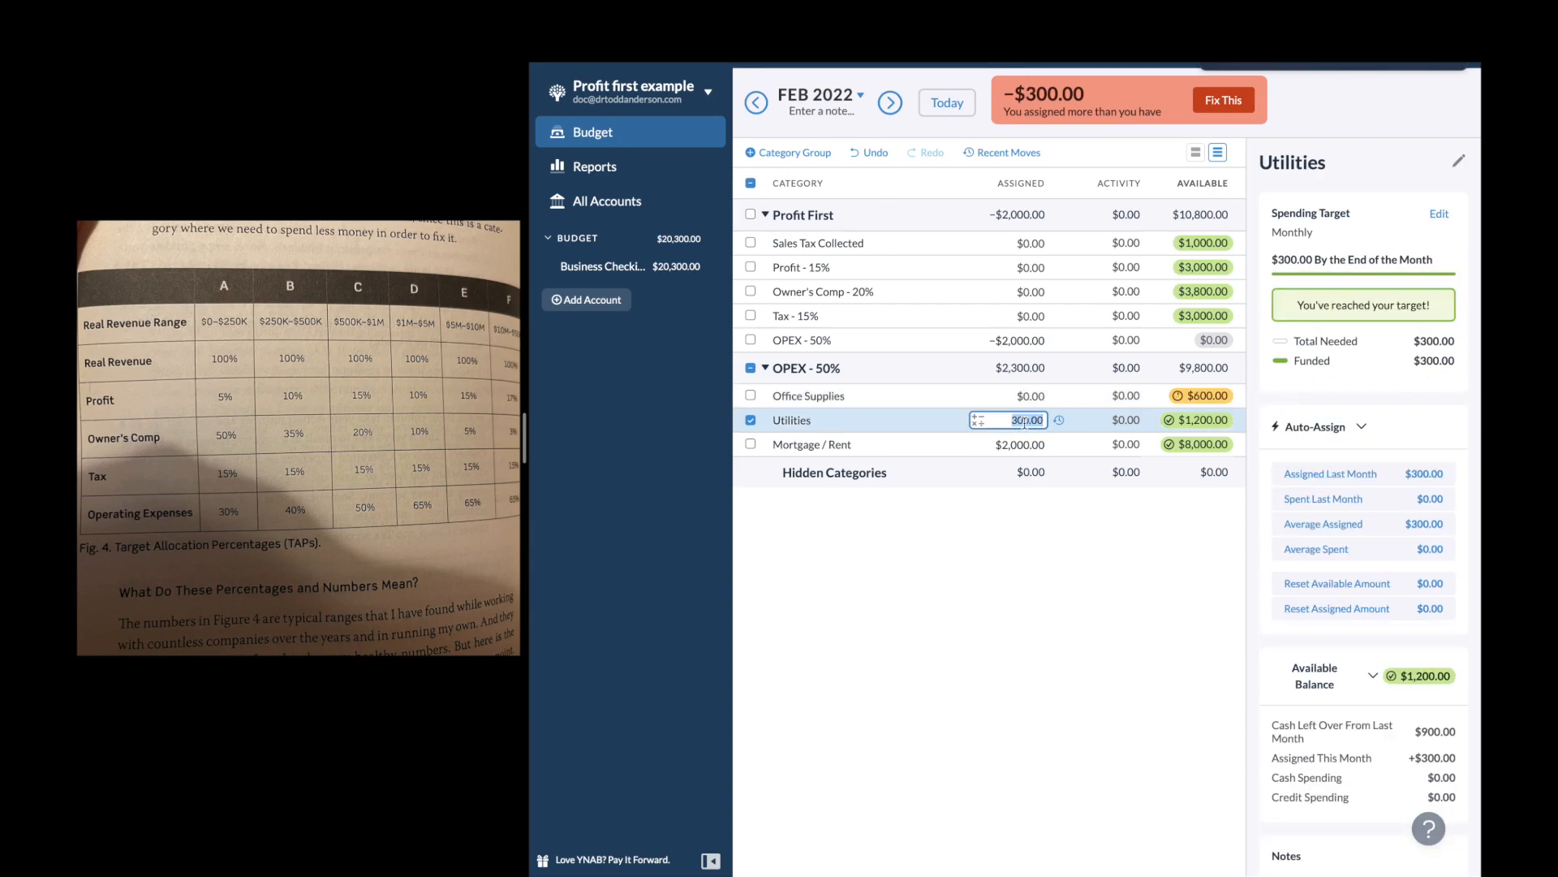
type("0")
key("Return")
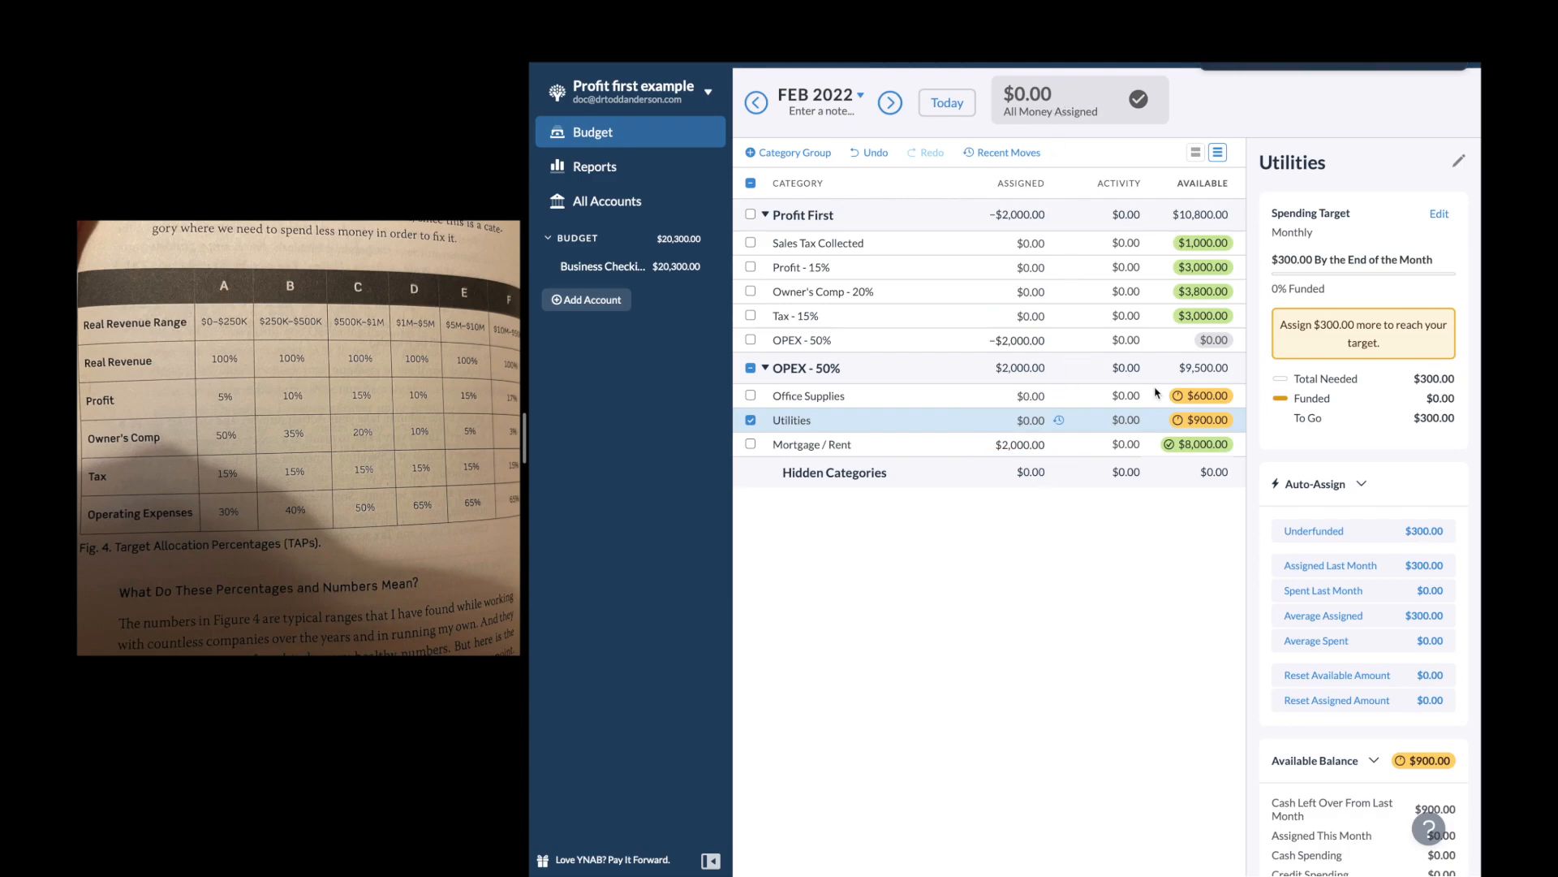
Review the OPEX categories' assigned and available amounts month by month from November 2021 through March 2022
left_click(1016, 443)
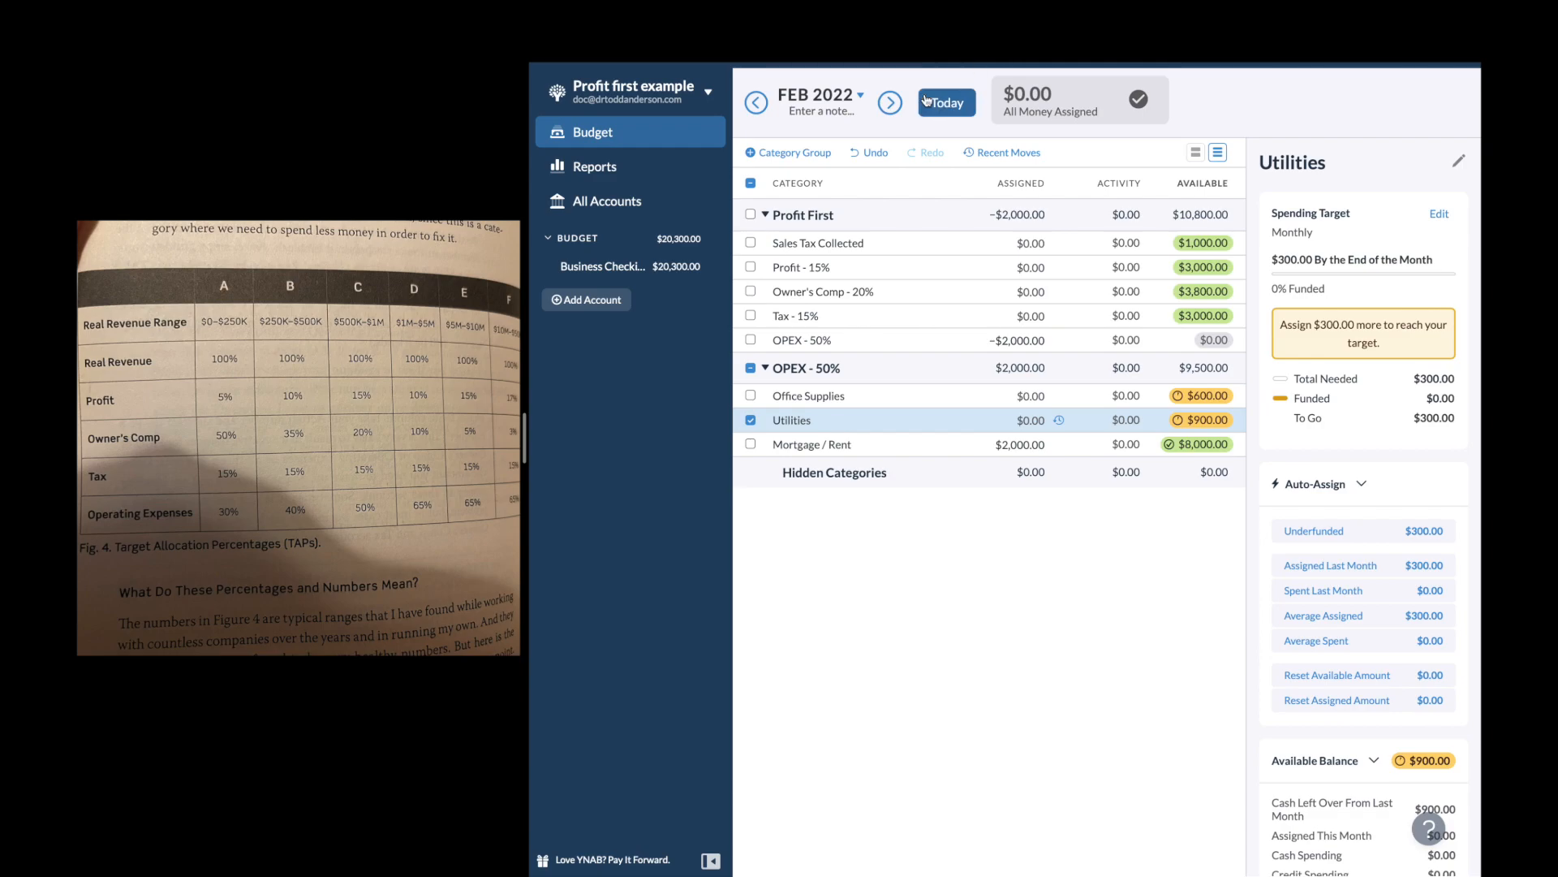
left_click(756, 103)
left_click(757, 104)
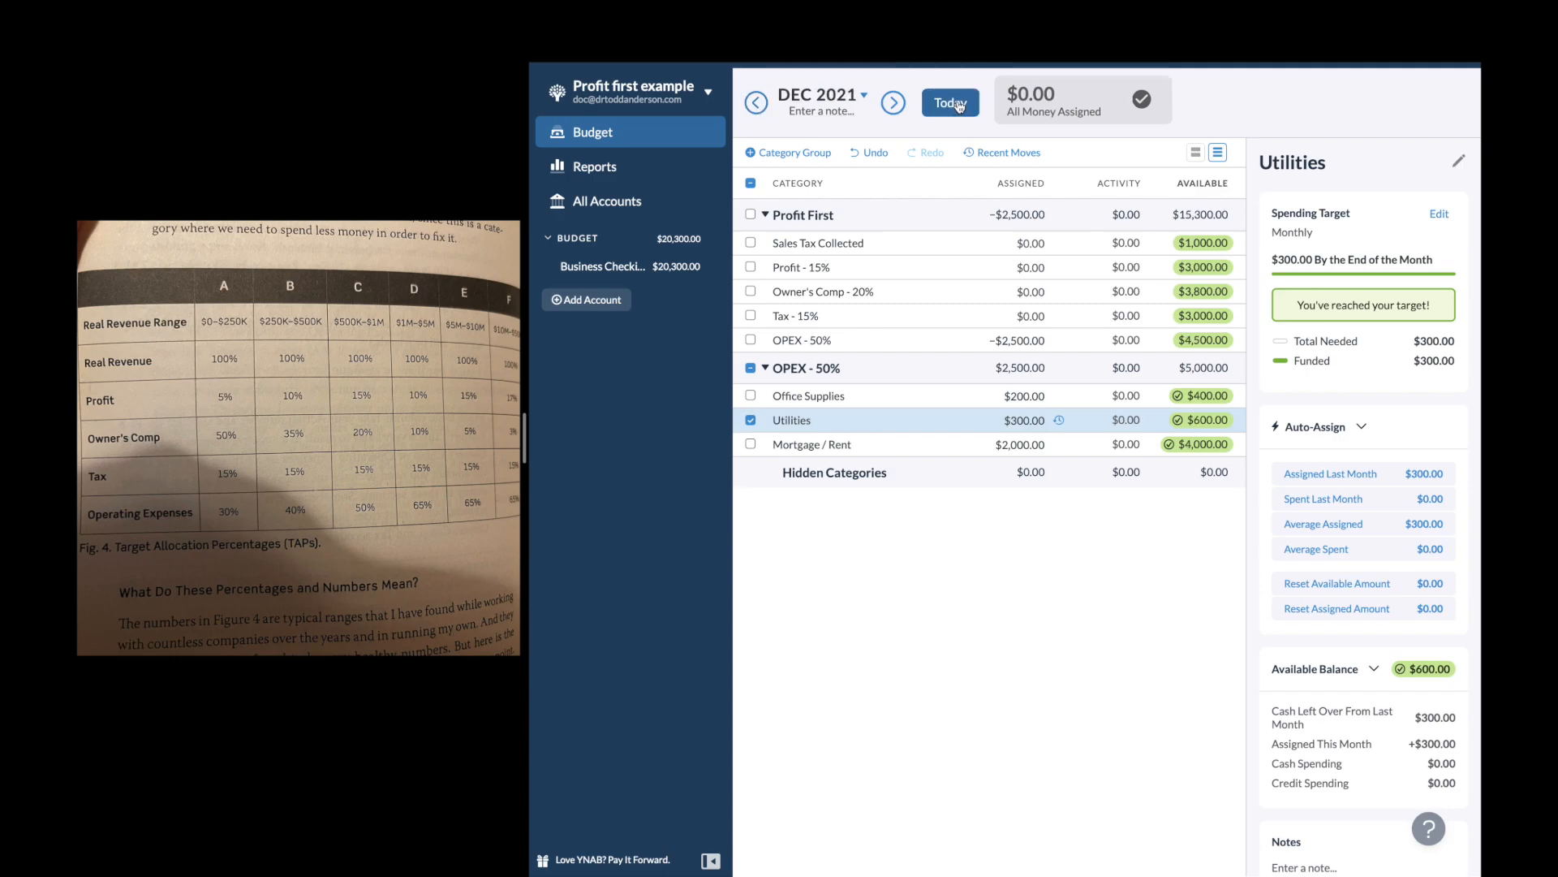
left_click(757, 104)
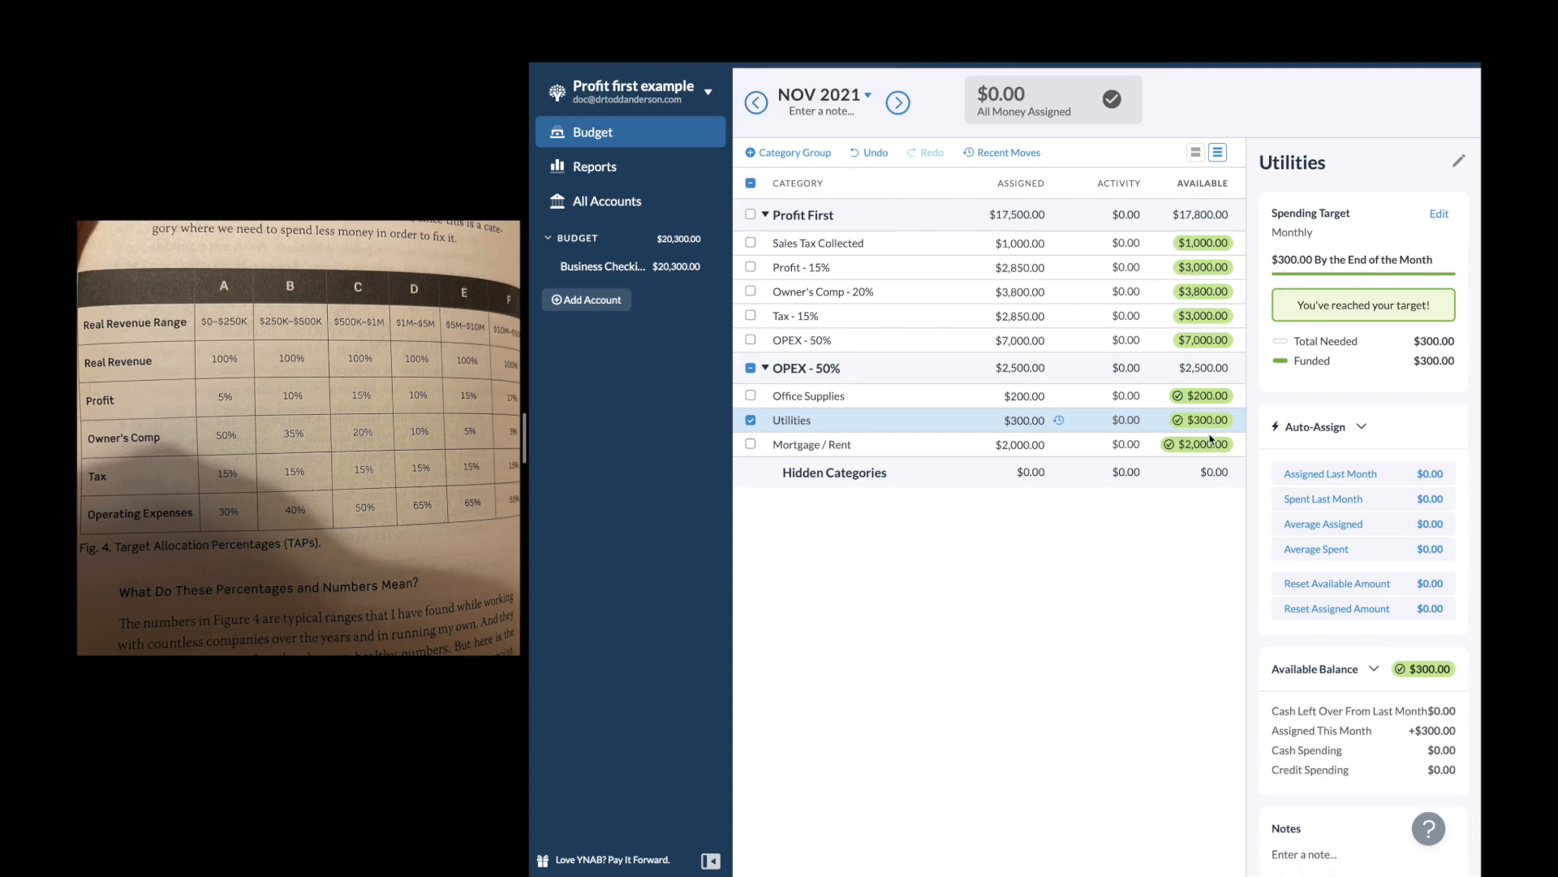
left_click(896, 104)
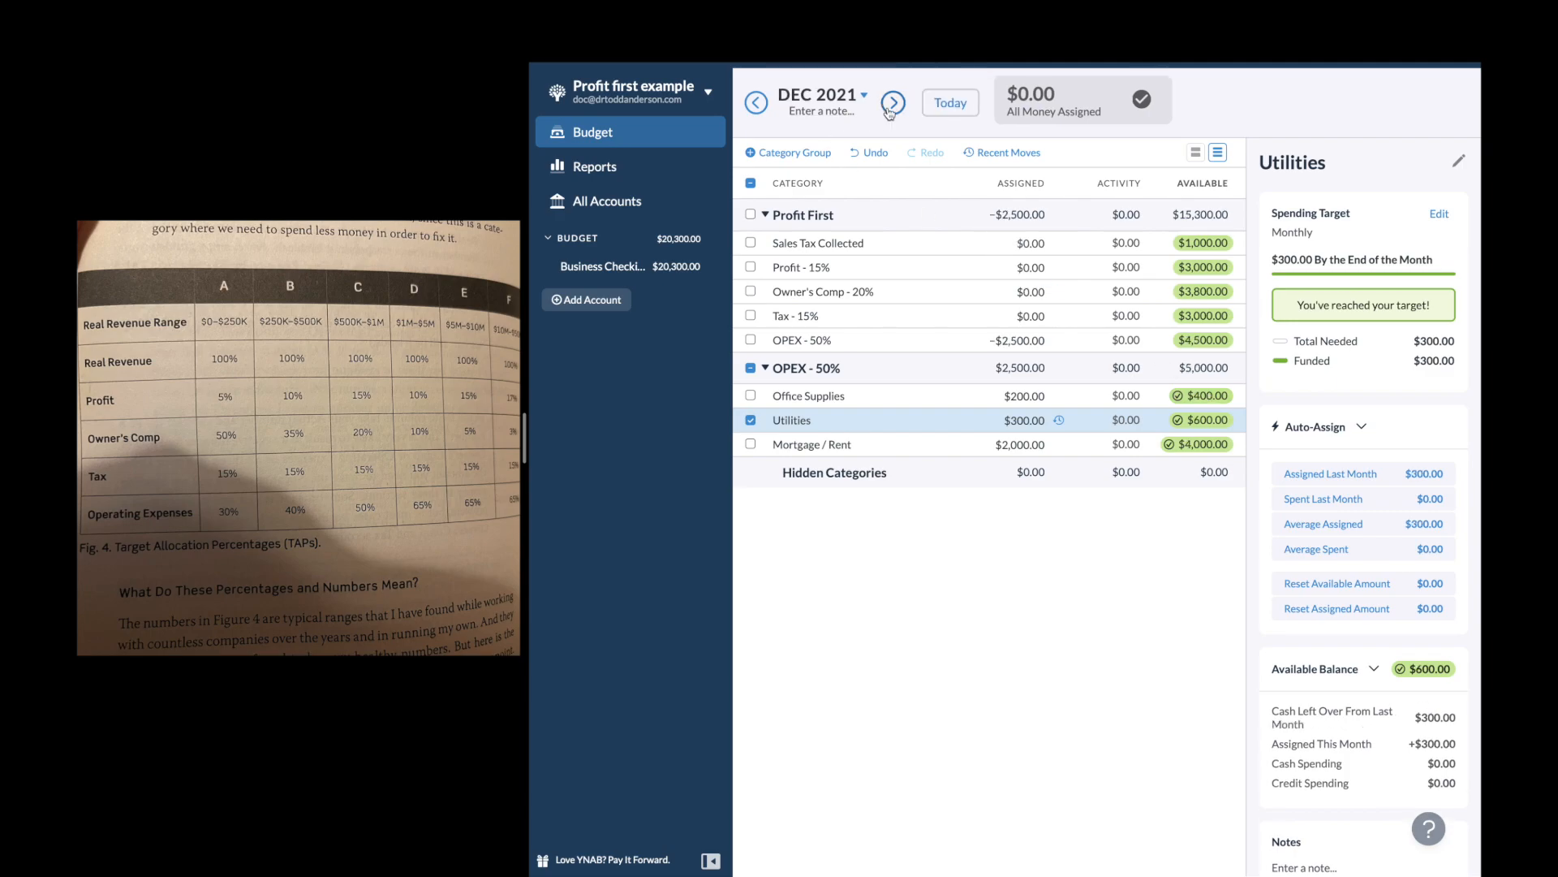
left_click(890, 104)
left_click(891, 104)
left_click(891, 104)
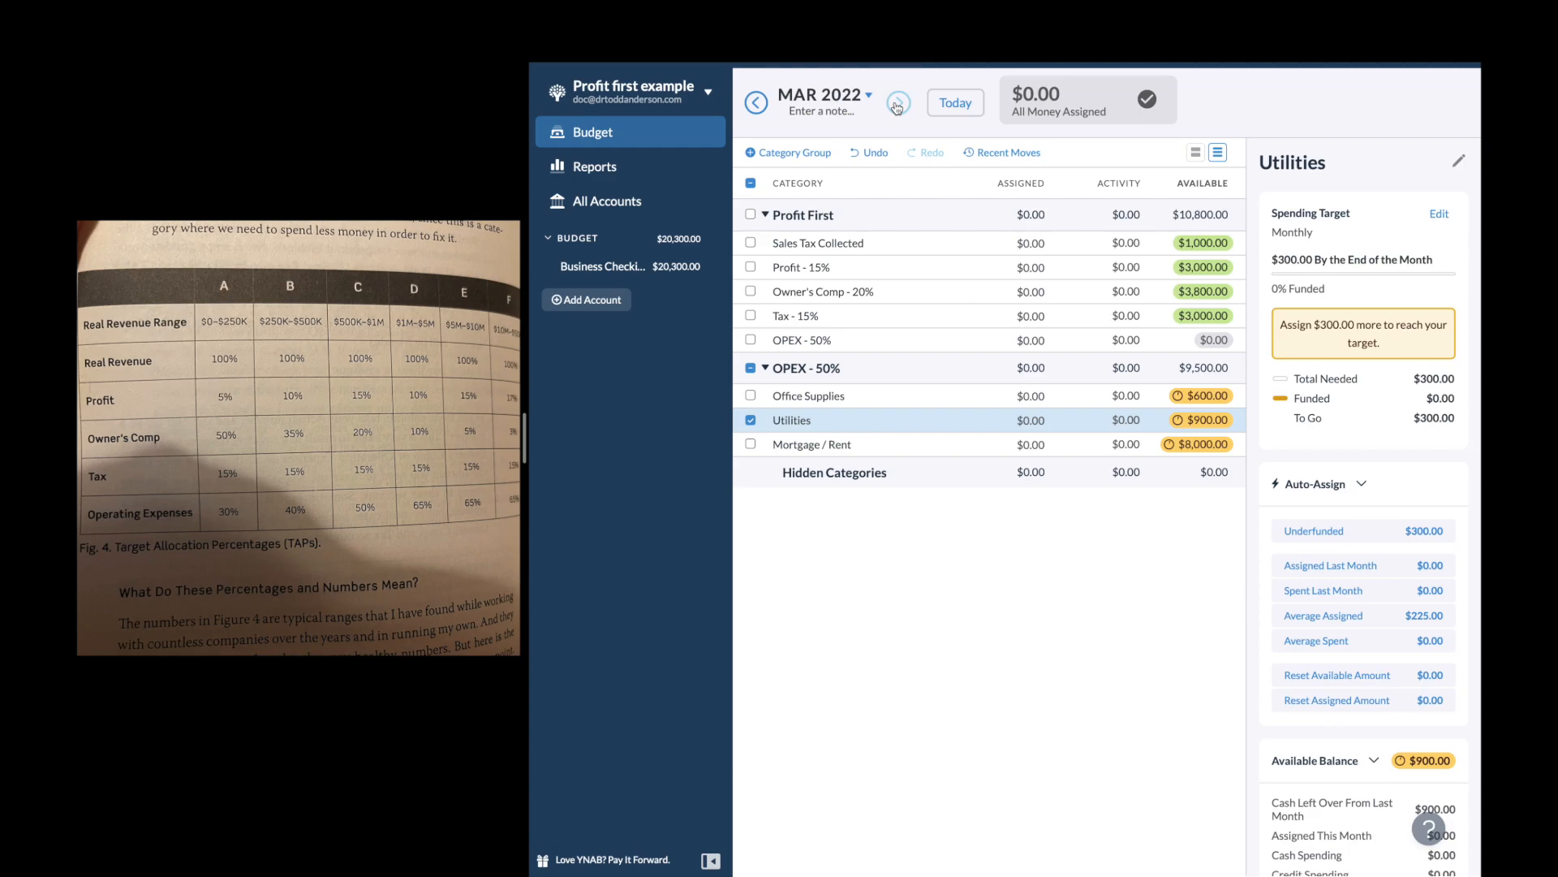
left_click(756, 102)
left_click(757, 102)
left_click(756, 103)
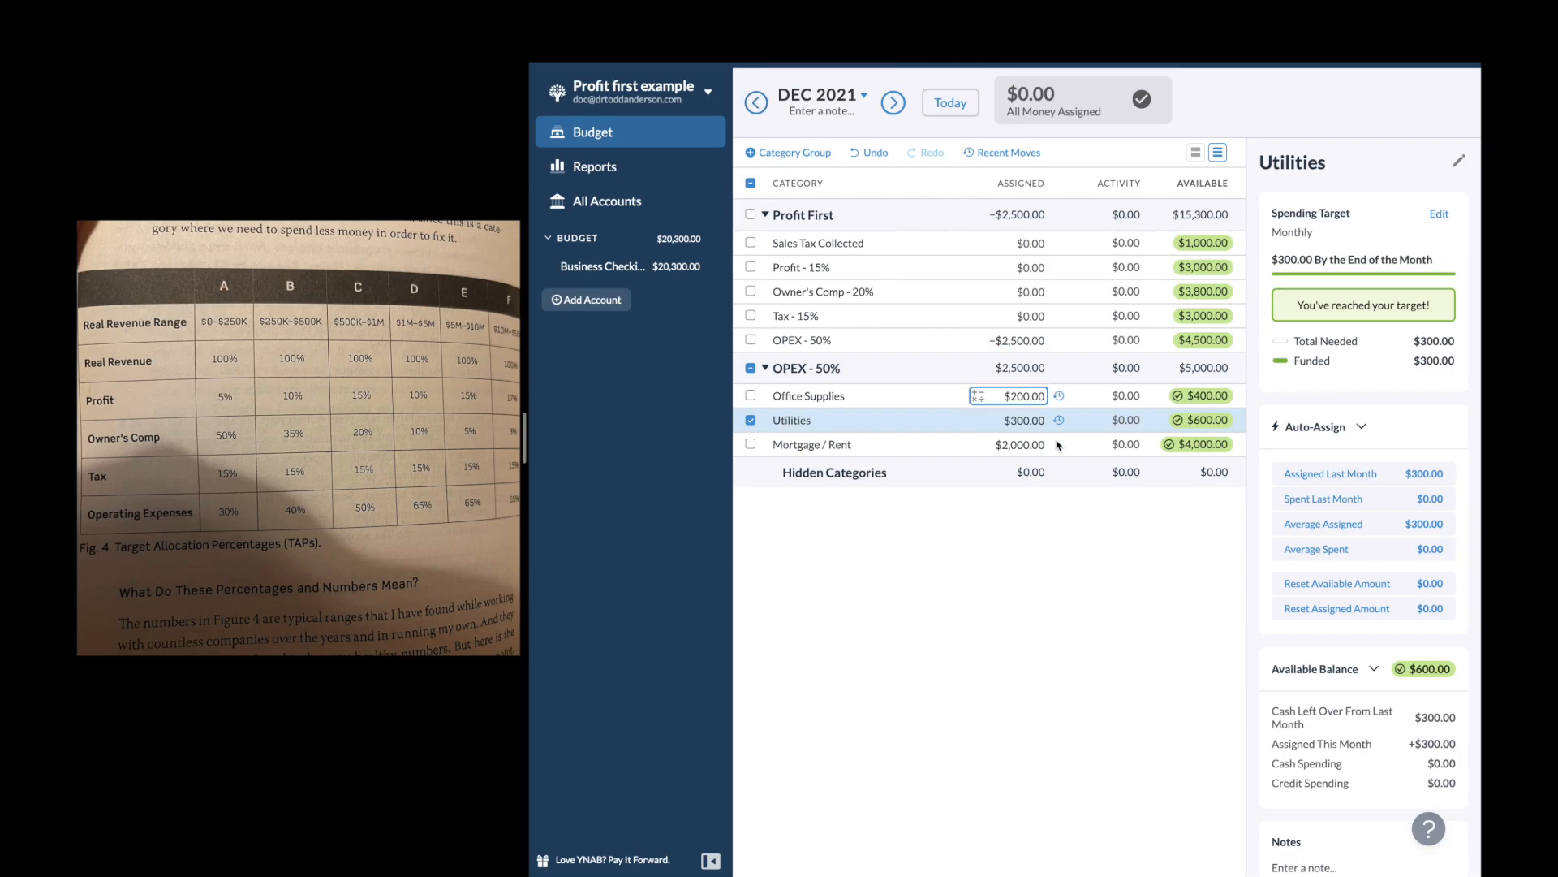
left_click(891, 104)
left_click(891, 104)
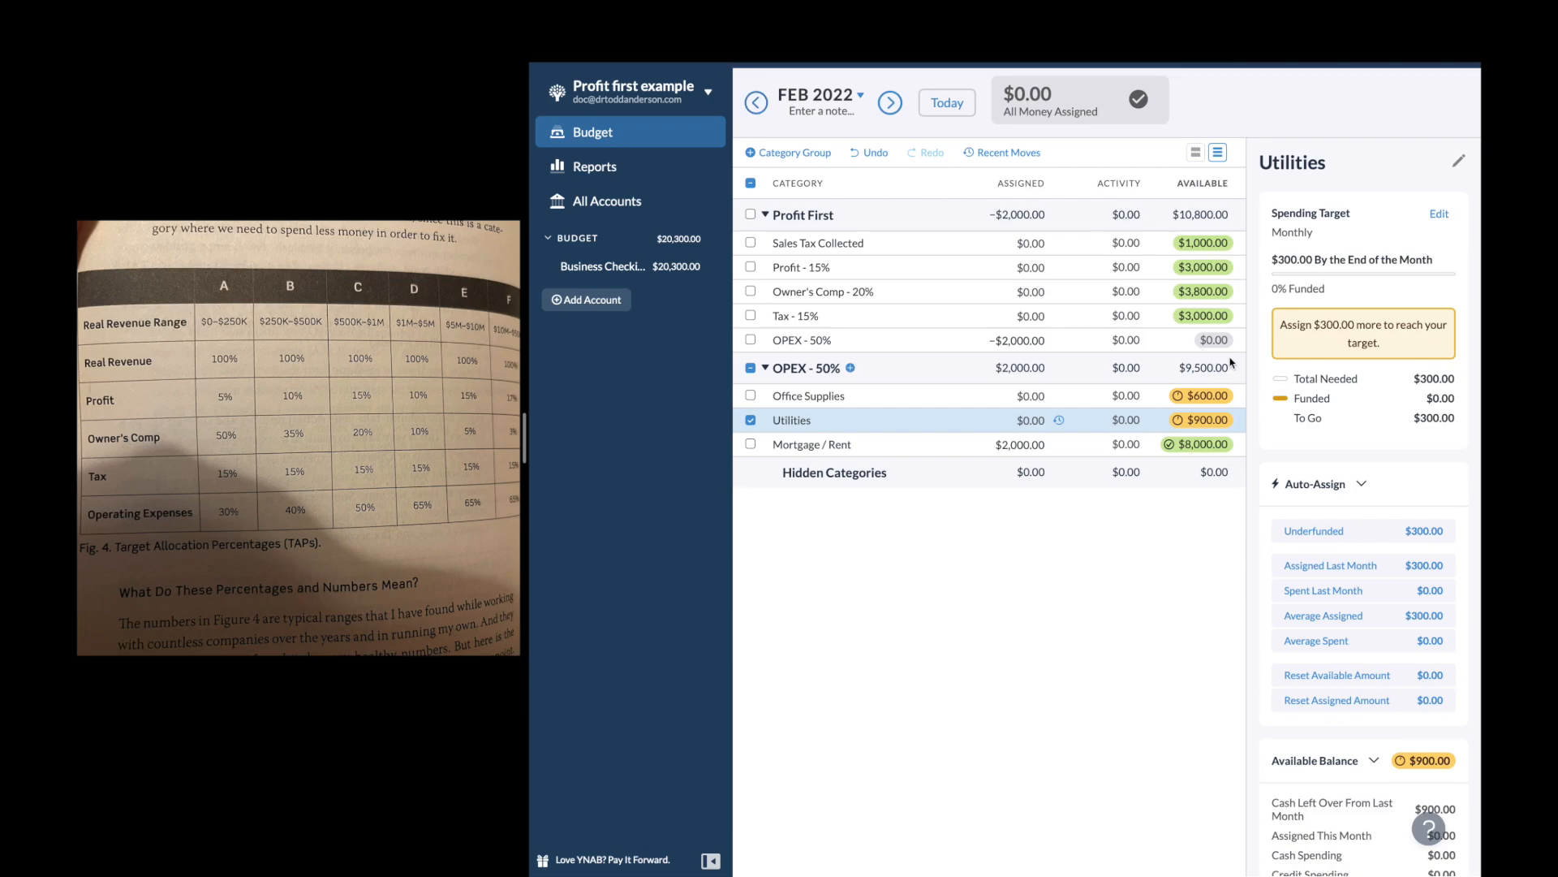
left_click(759, 103)
left_click(761, 103)
left_click(761, 103)
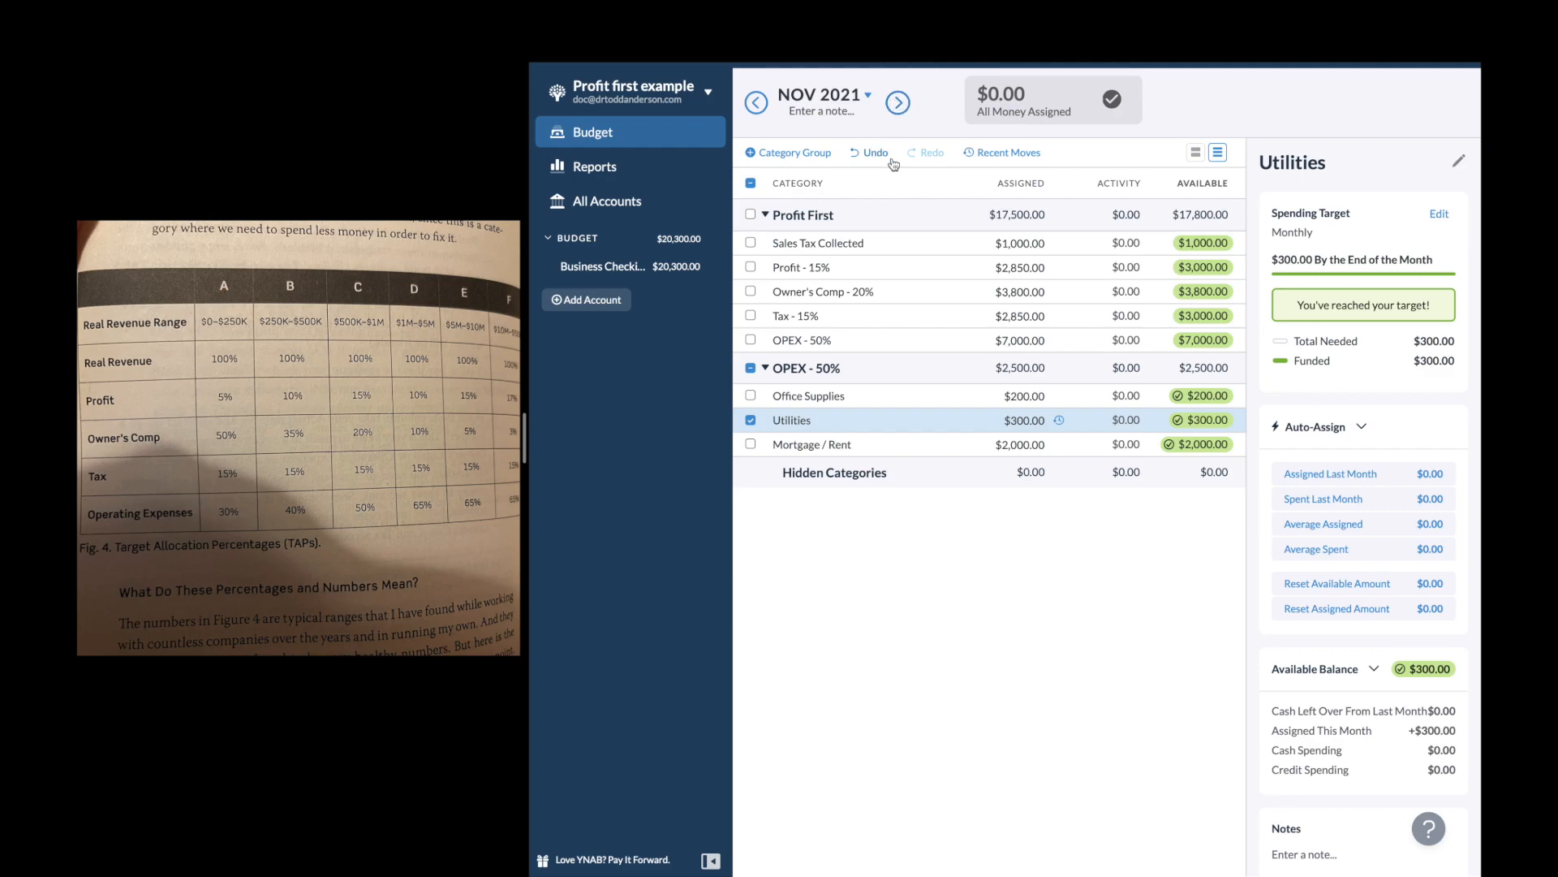
Examine the November 2021 assigned and available amounts of Profit First: OPEX - 50% and Office Supplies
left_click(1010, 341)
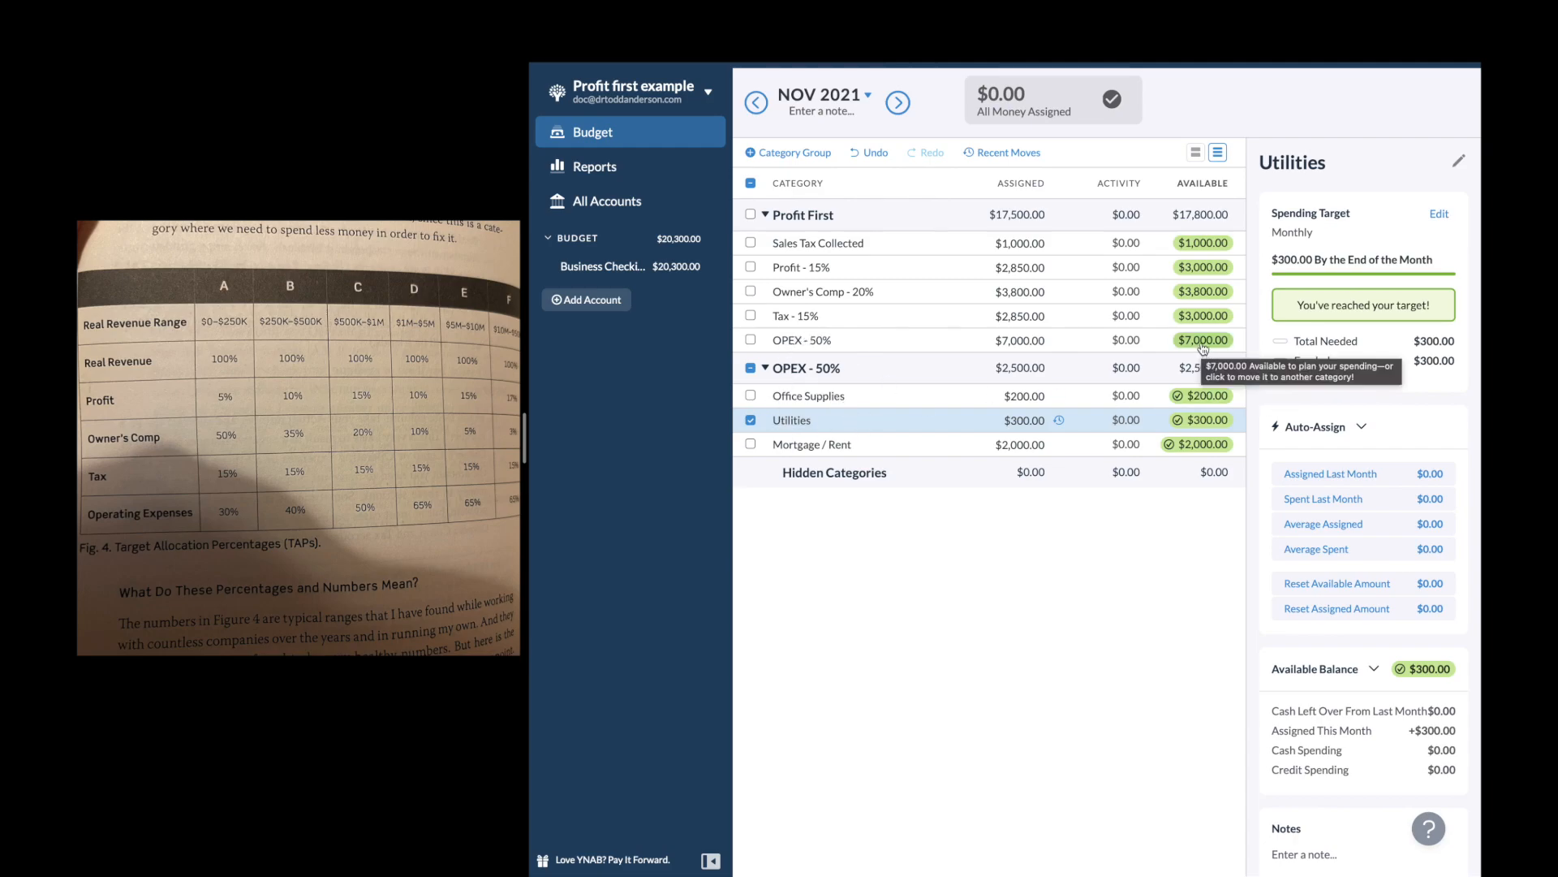
left_click(1006, 340)
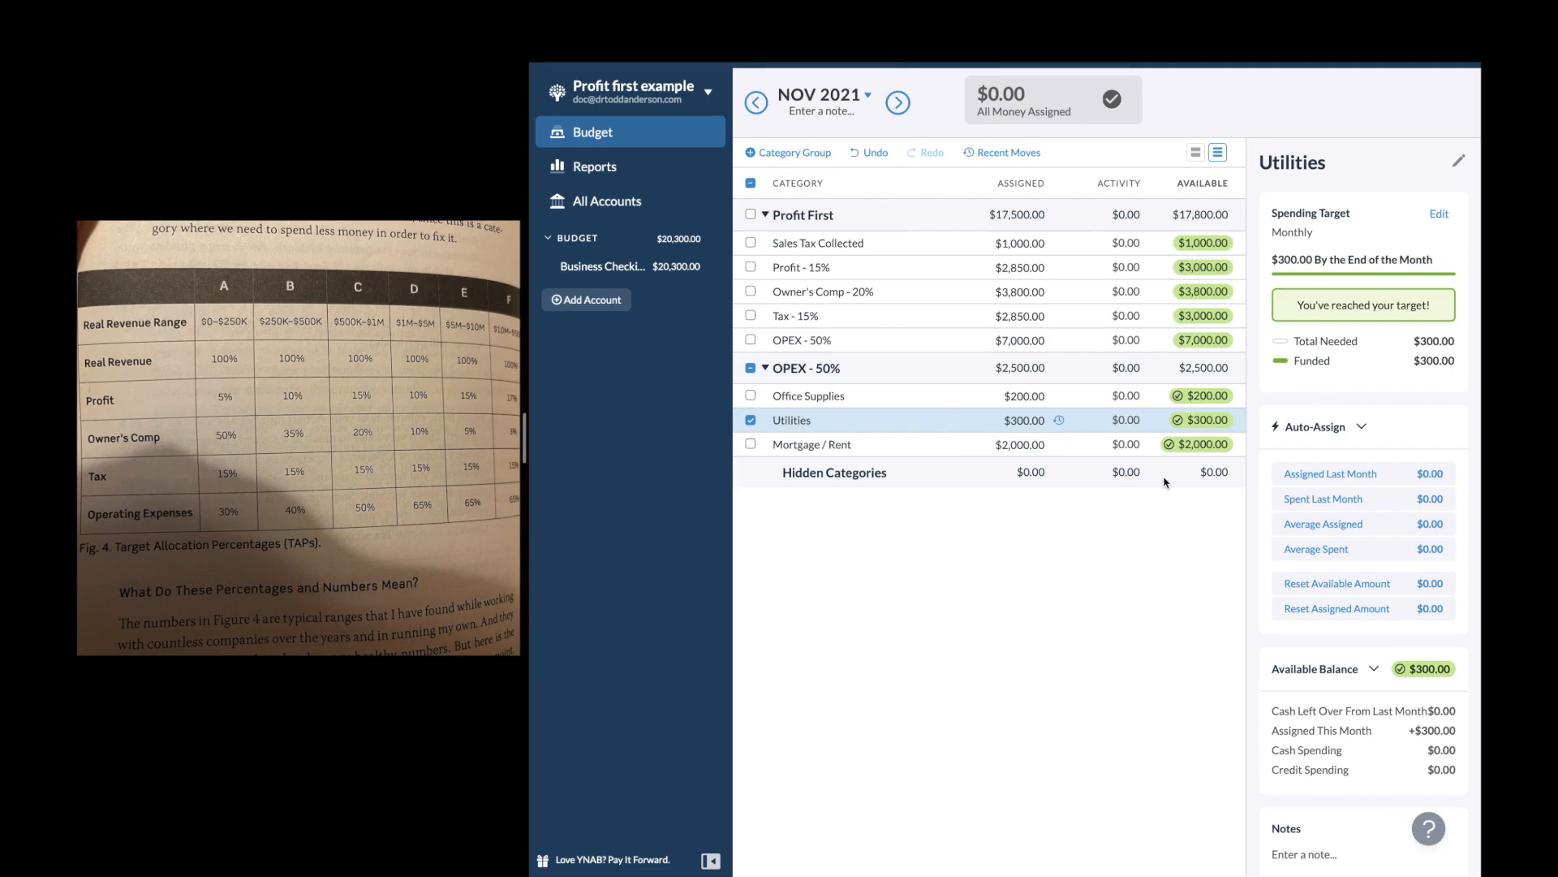
left_click(1029, 396)
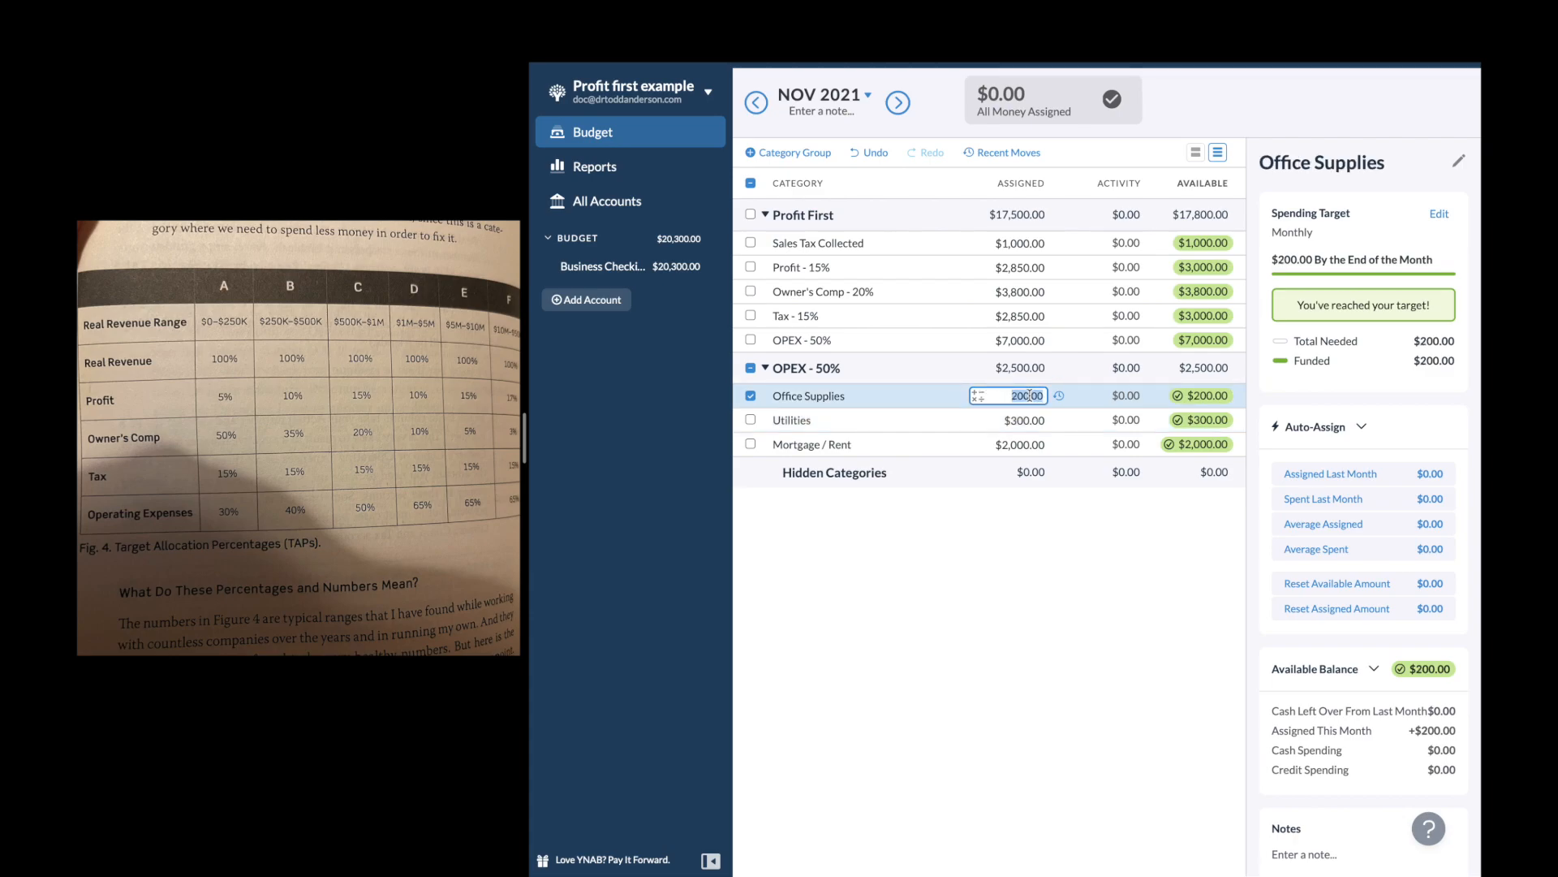
left_click(1004, 401)
left_click(980, 586)
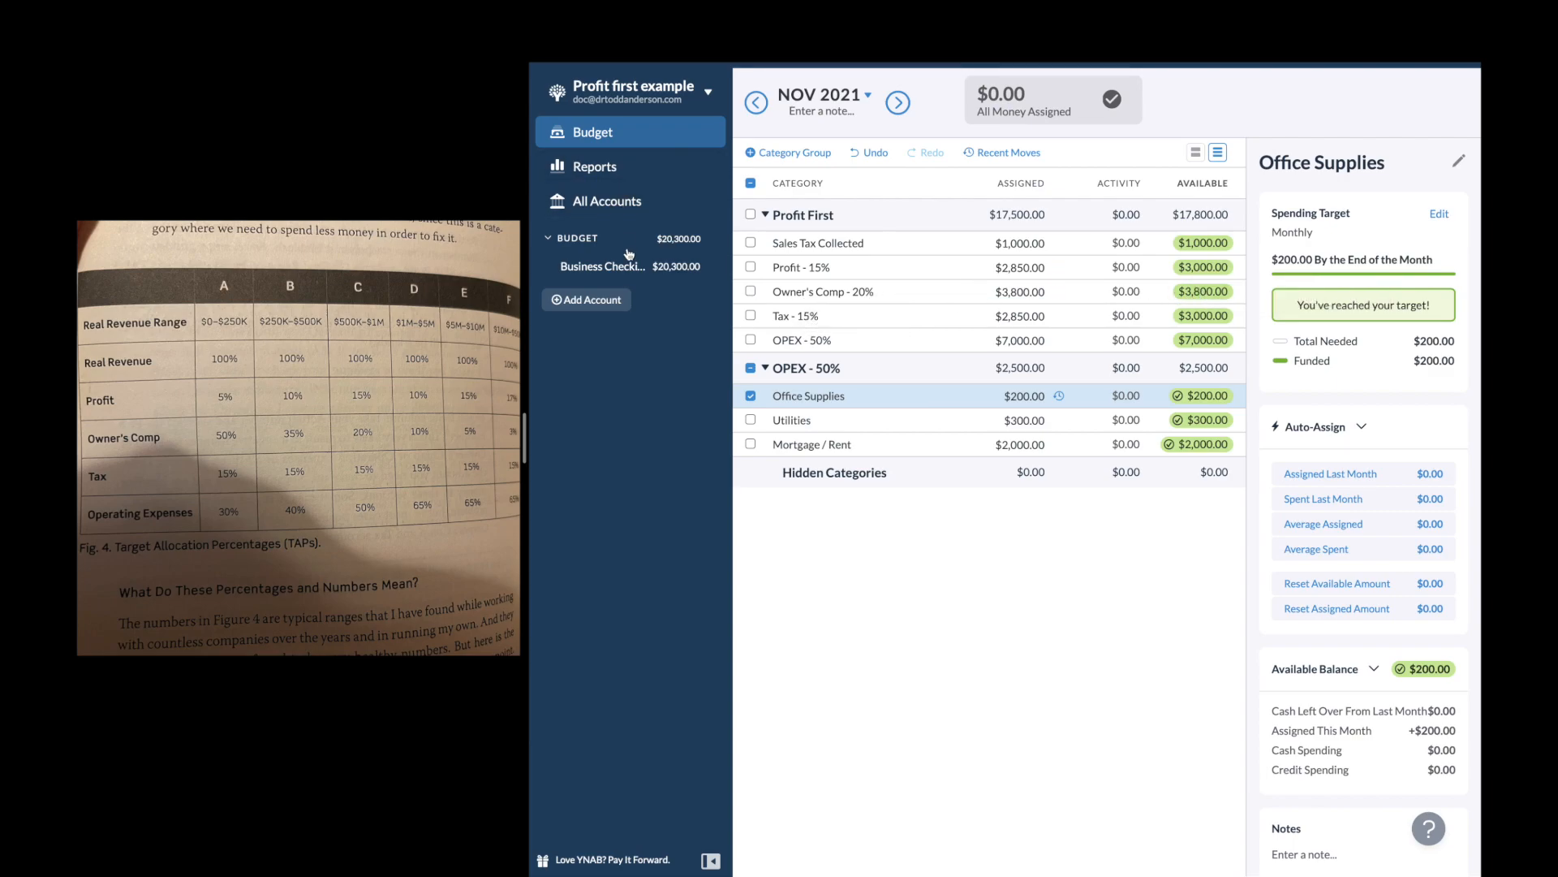
Record an 11/02/2021 outflow of $3,800 to Self in Business Checking under Profit First: Owner's Comp - 20%, and return to the budget
left_click(652, 274)
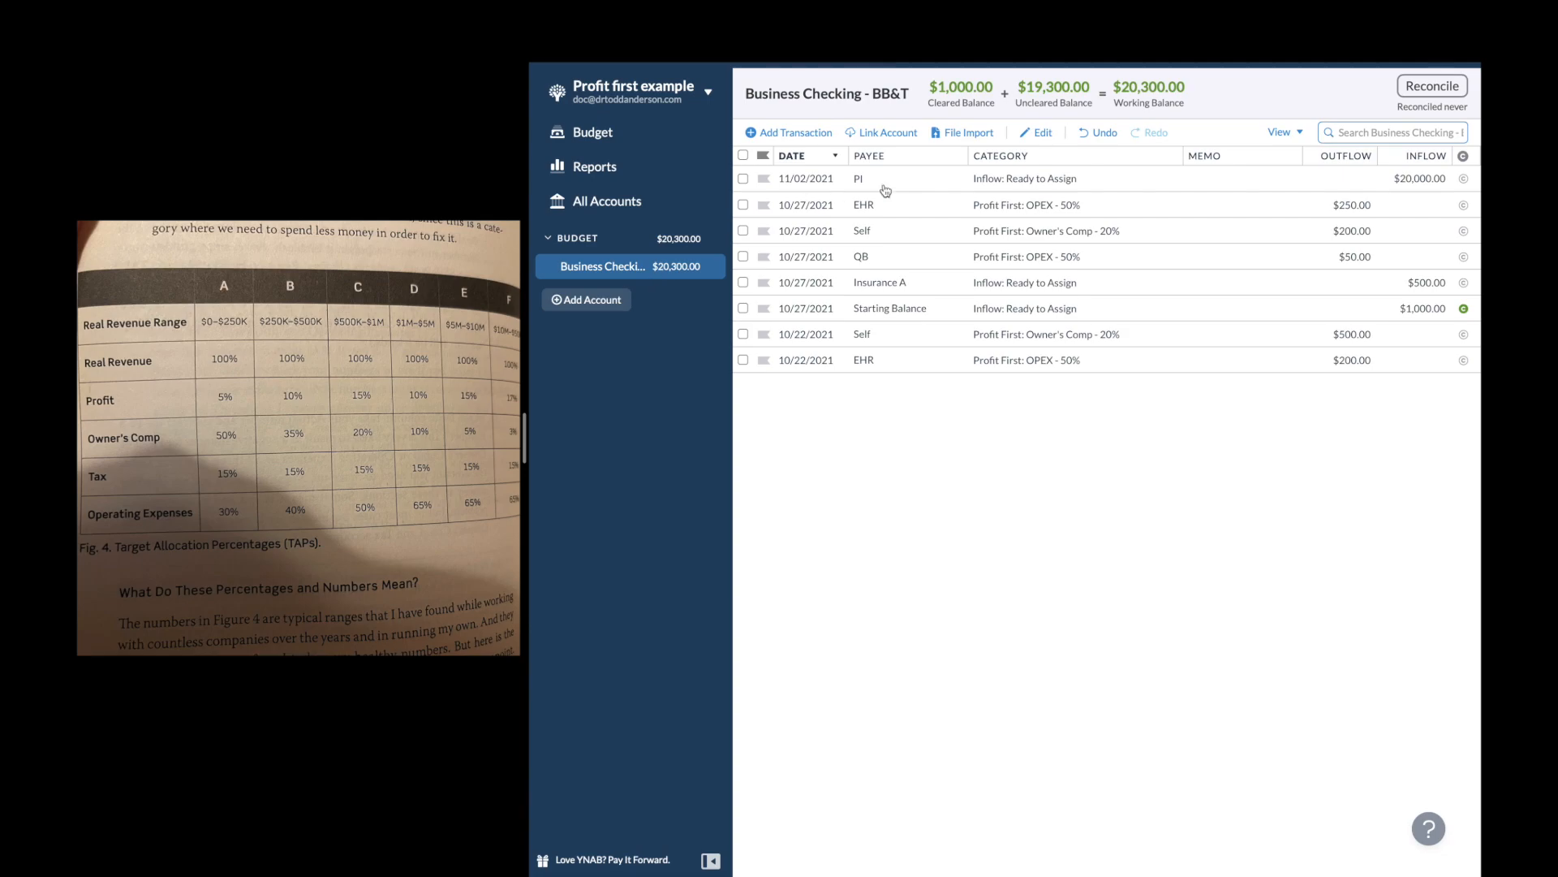
left_click(787, 137)
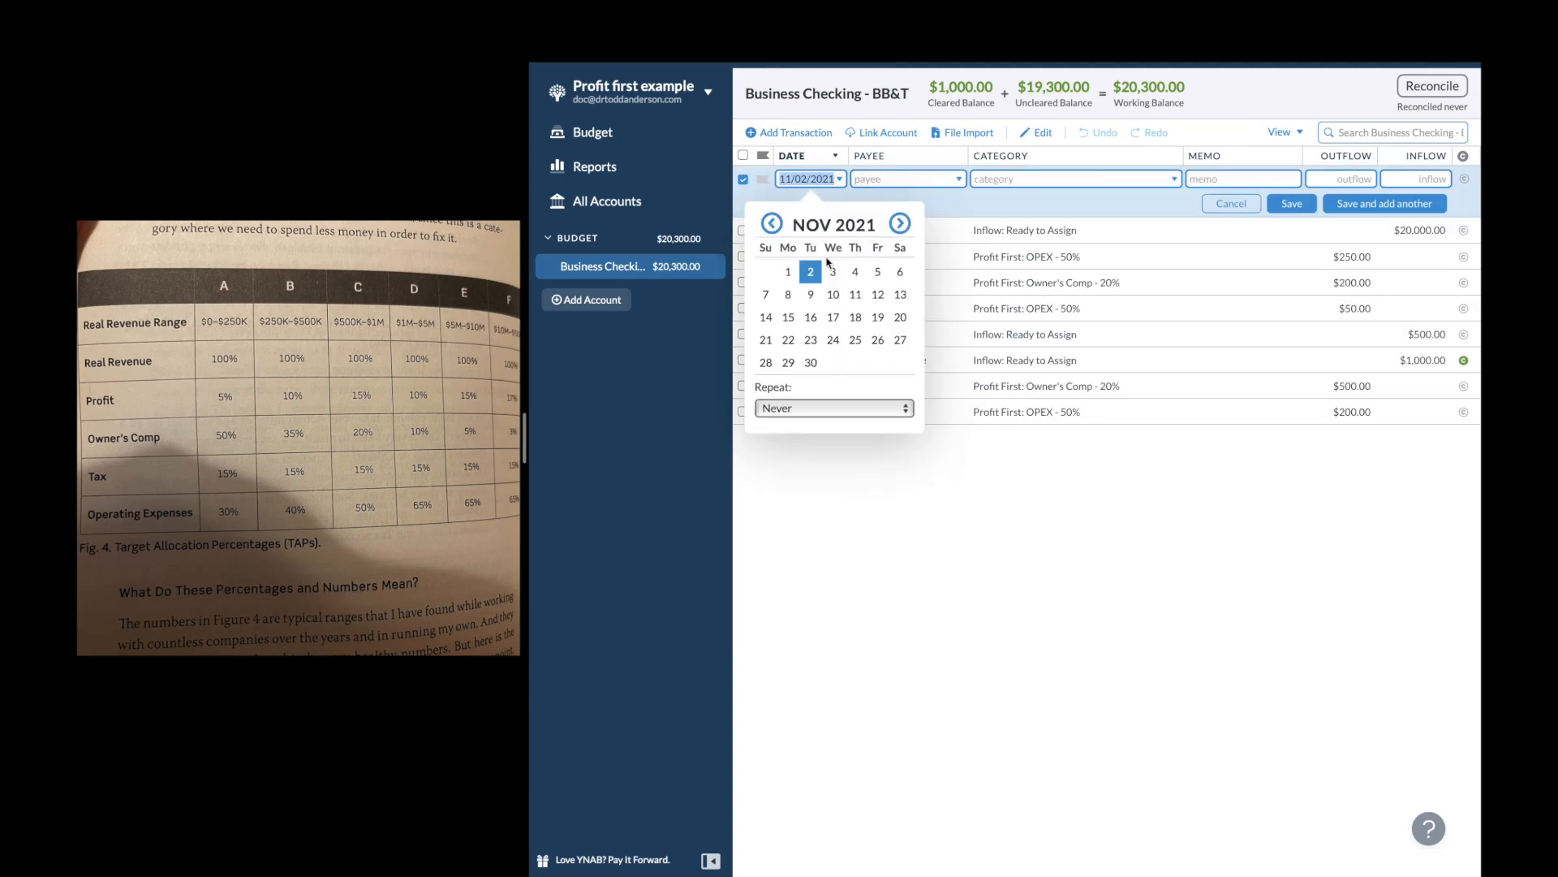
left_click(902, 179)
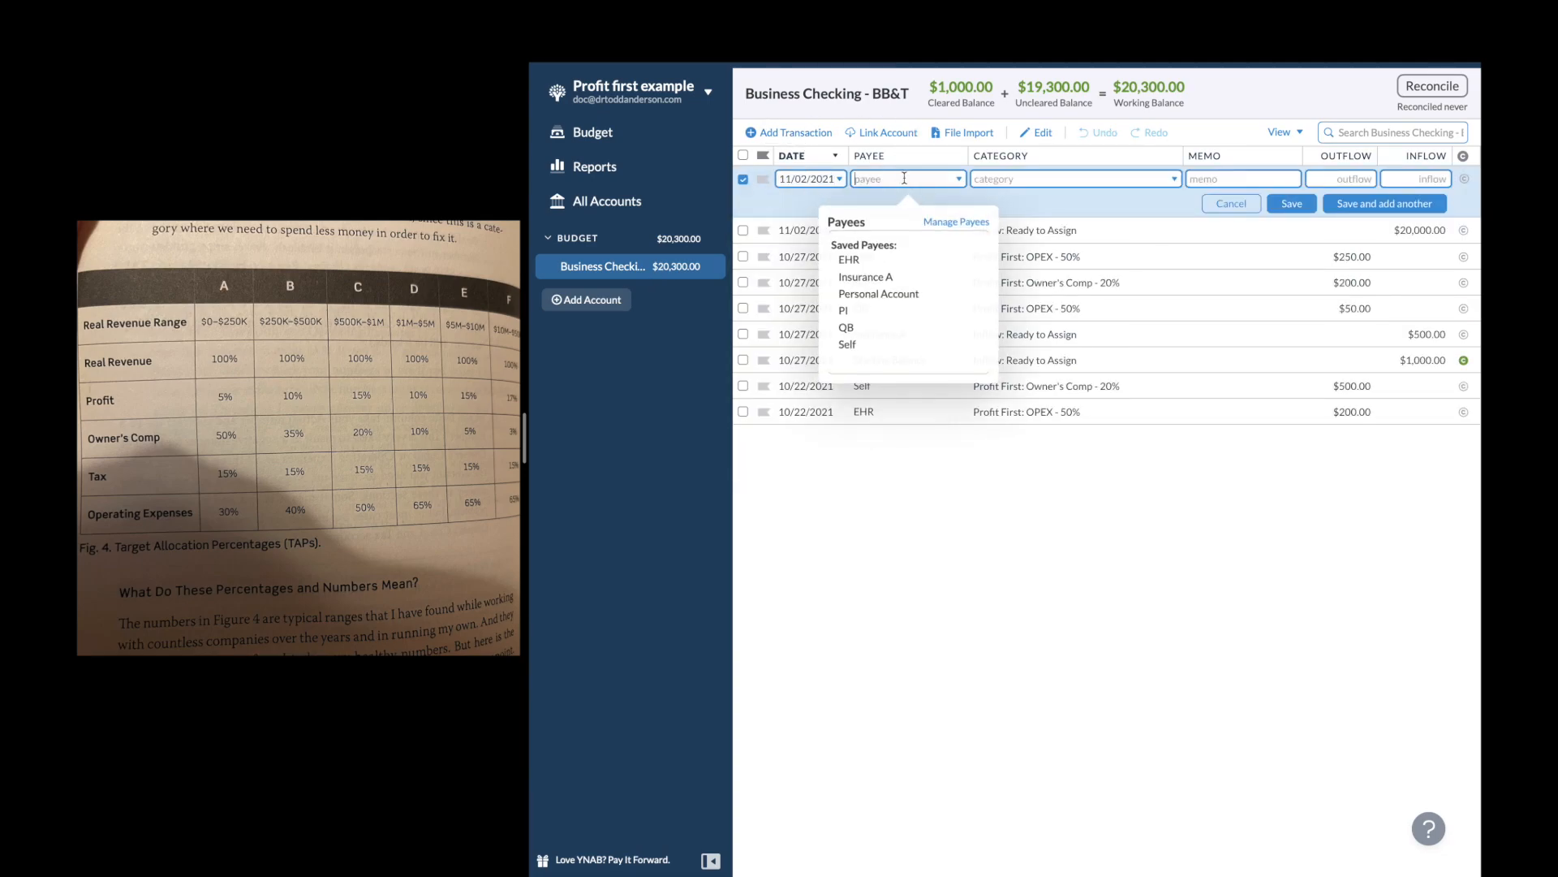
left_click(844, 346)
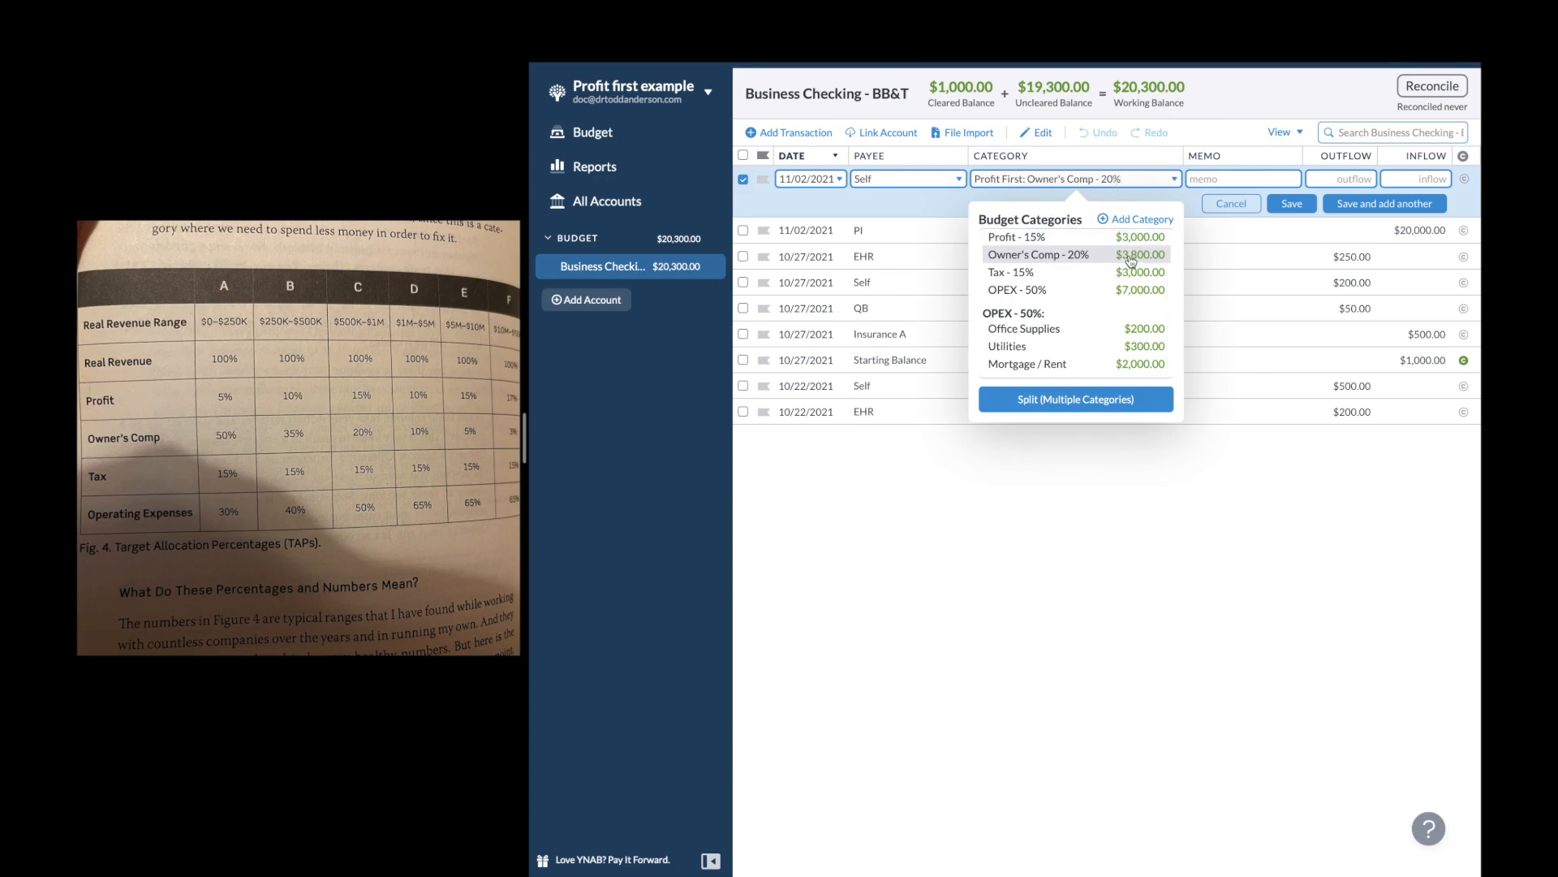
left_click(1367, 182)
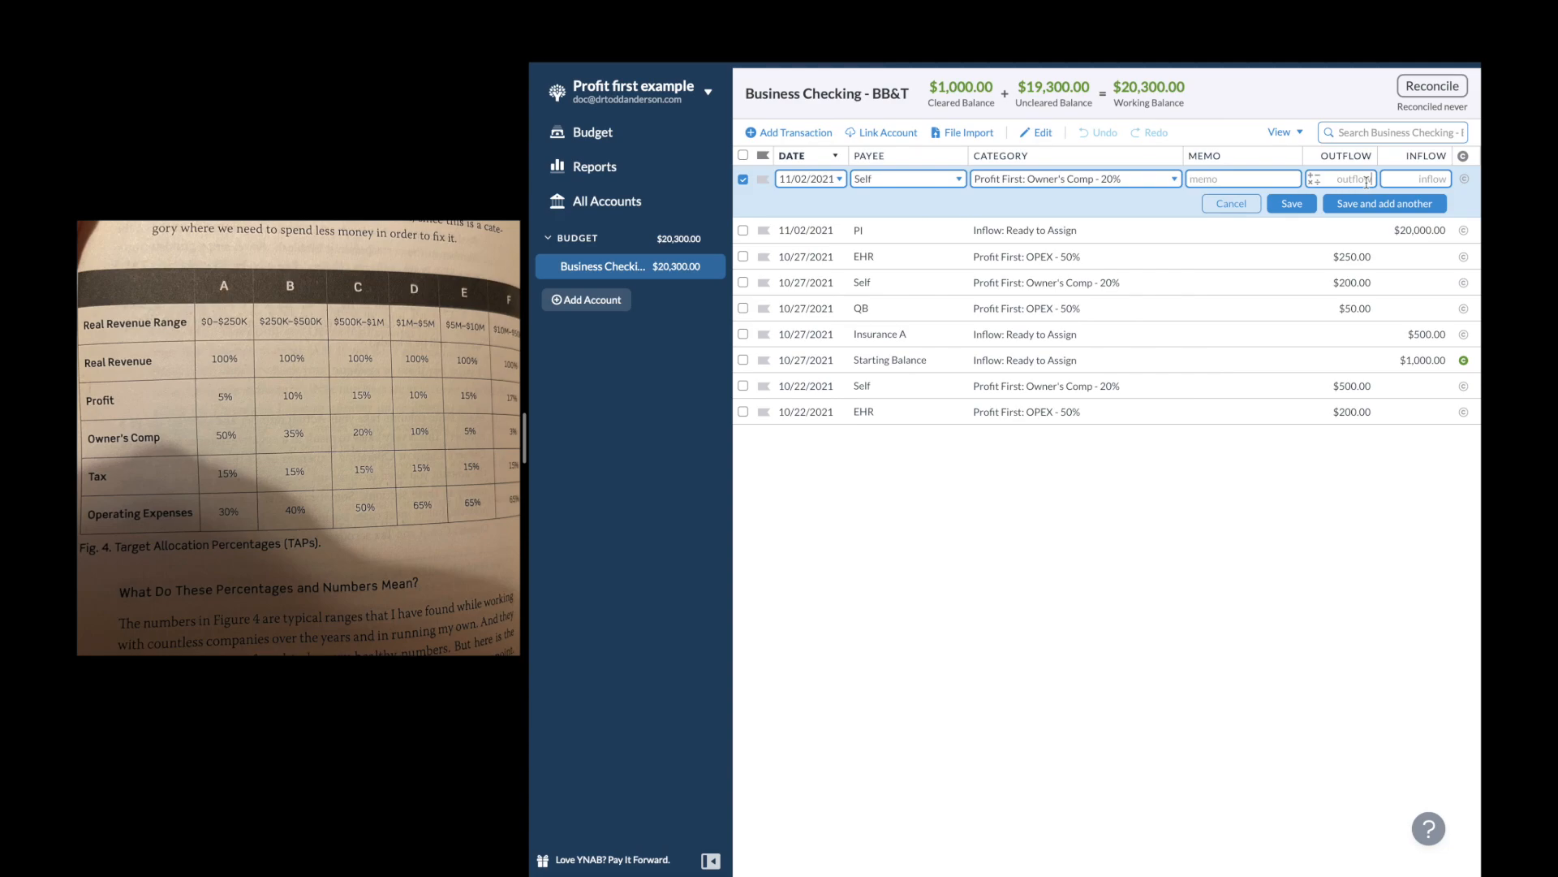
type("3800")
left_click(1372, 204)
left_click(1128, 531)
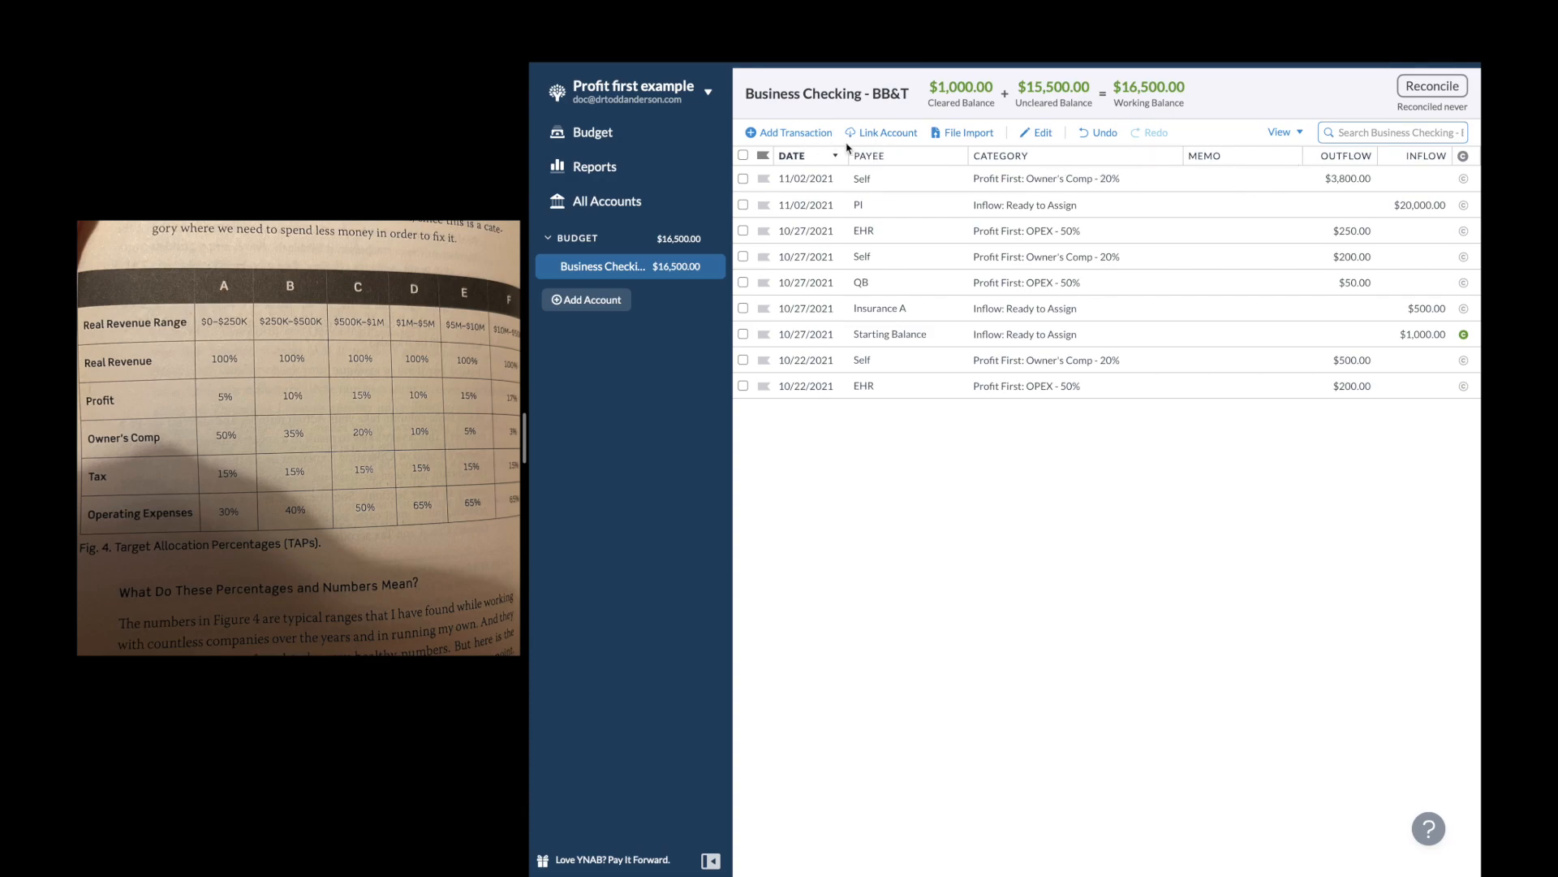
left_click(560, 132)
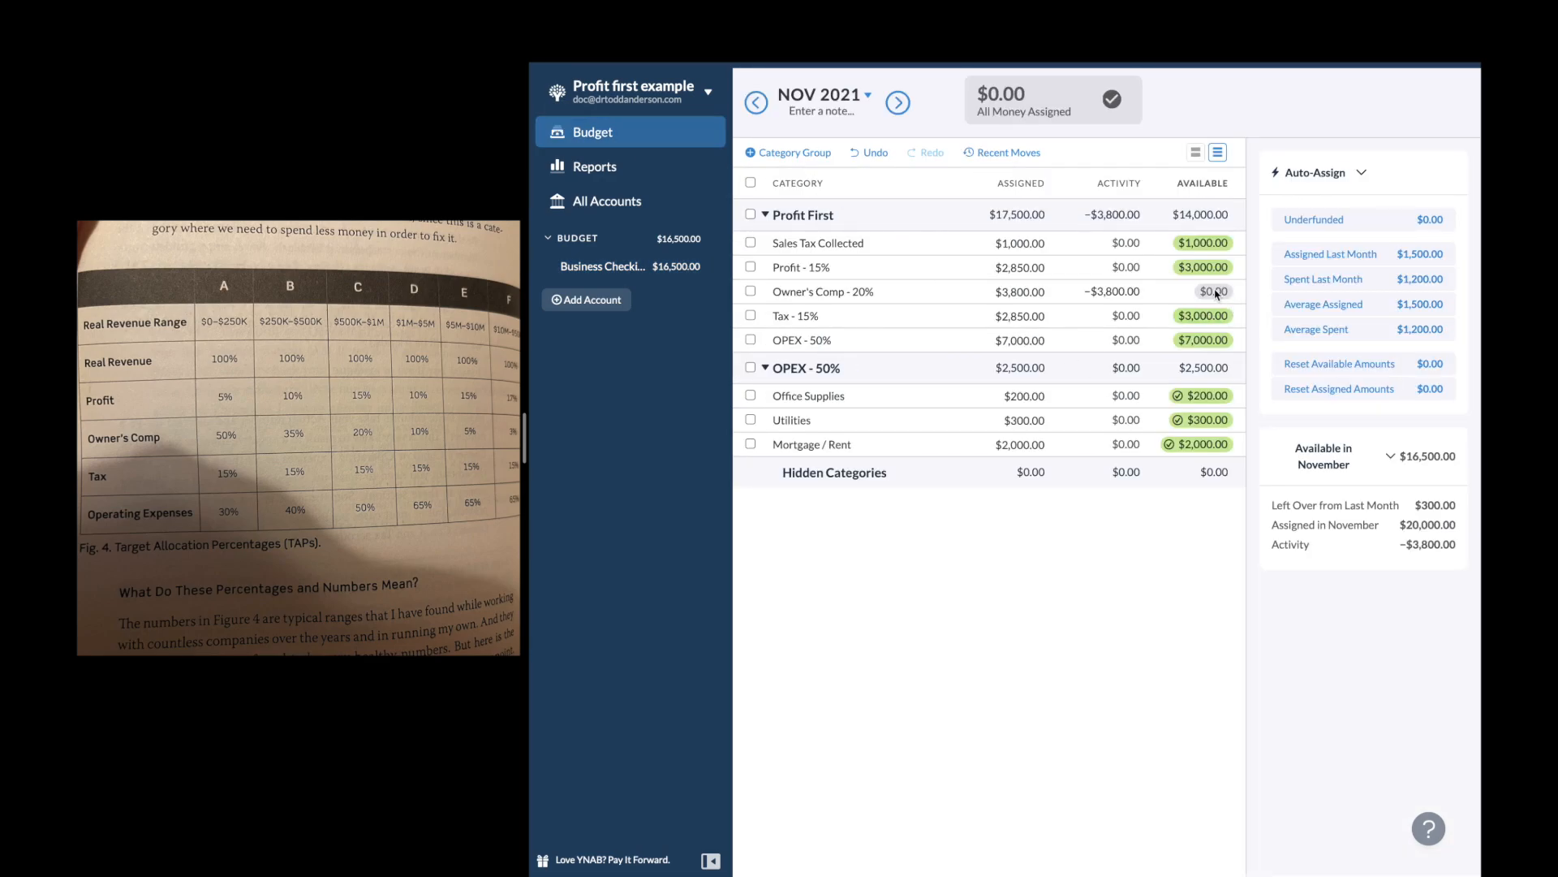